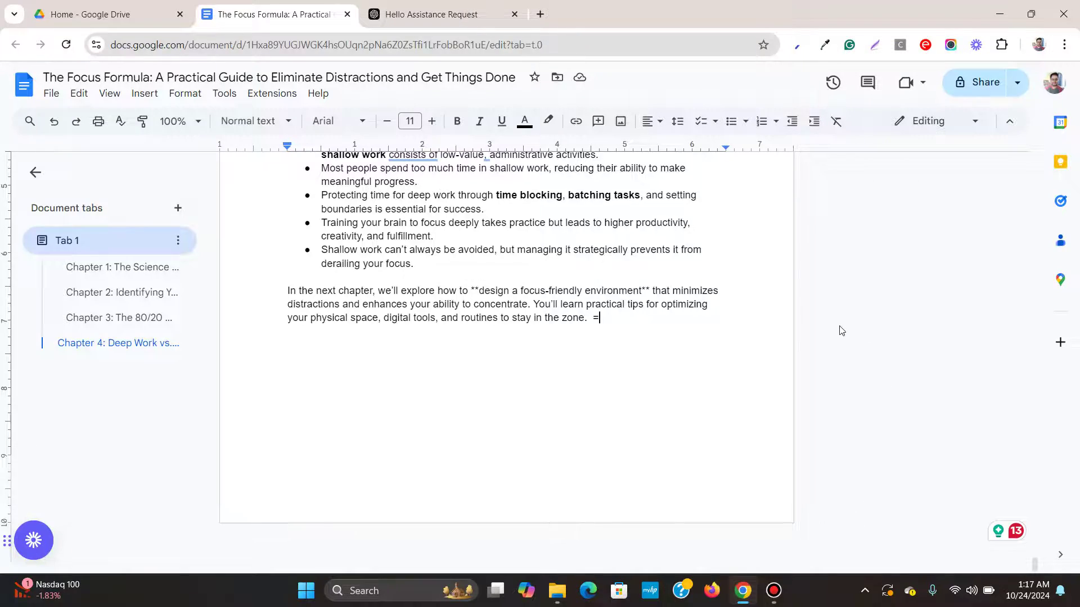
# Check the paragraph style of the Chapter 1 title in the manuscript.
pyautogui.scroll(10, 846, 322)
pyautogui.scroll(15, 846, 322)
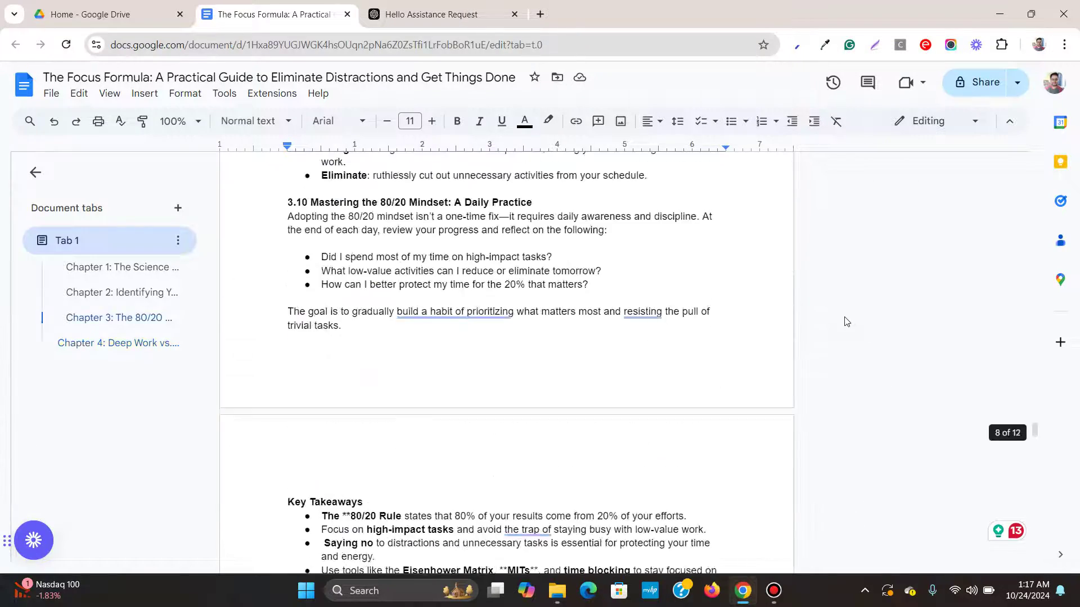
pyautogui.scroll(15, 846, 322)
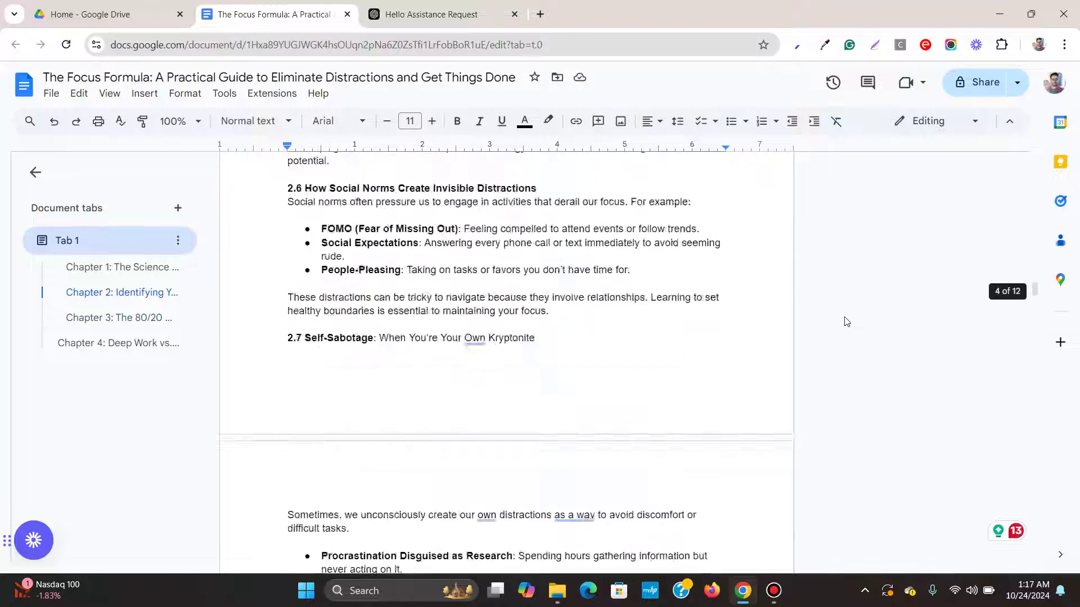
pyautogui.scroll(10, 847, 322)
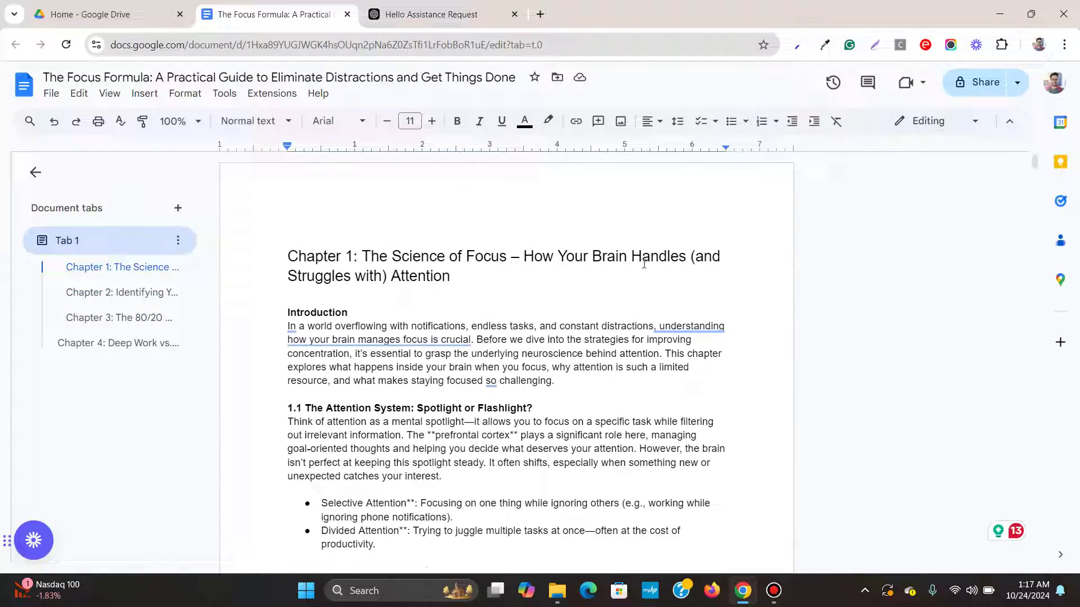
pyautogui.click(560, 276)
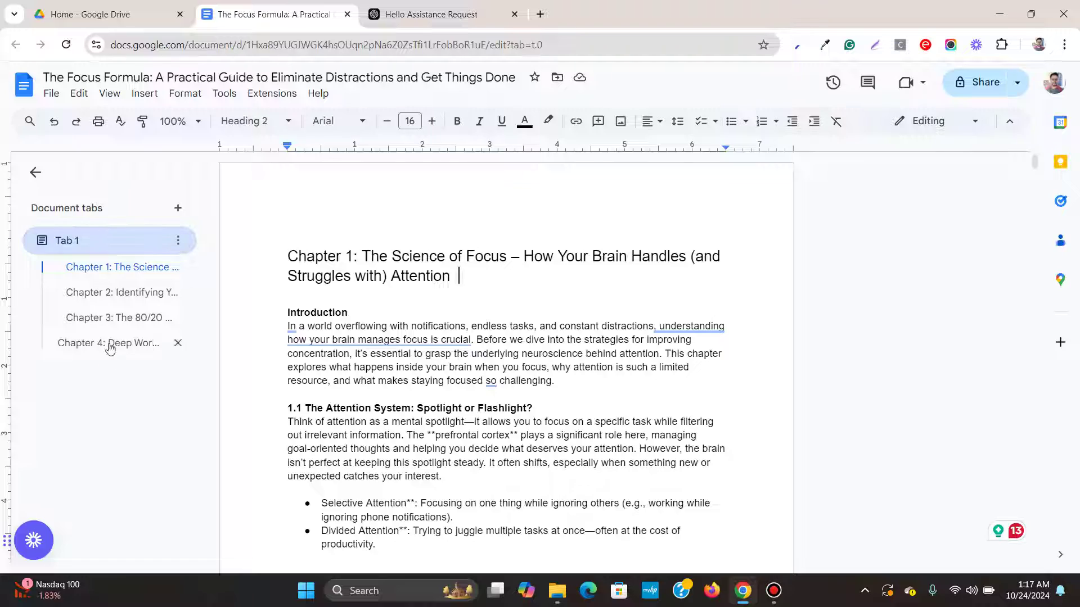
# Move through Chapters 2 and 3 via the outline and restyle the Chapter 4 title as Heading 2.
pyautogui.click(98, 300)
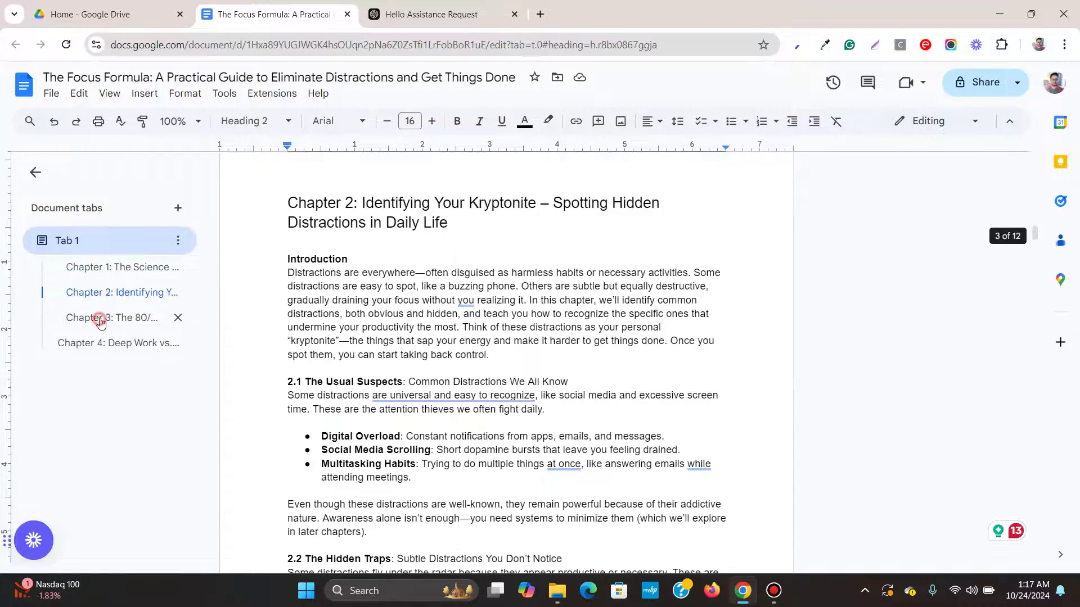
pyautogui.click(95, 318)
pyautogui.click(88, 346)
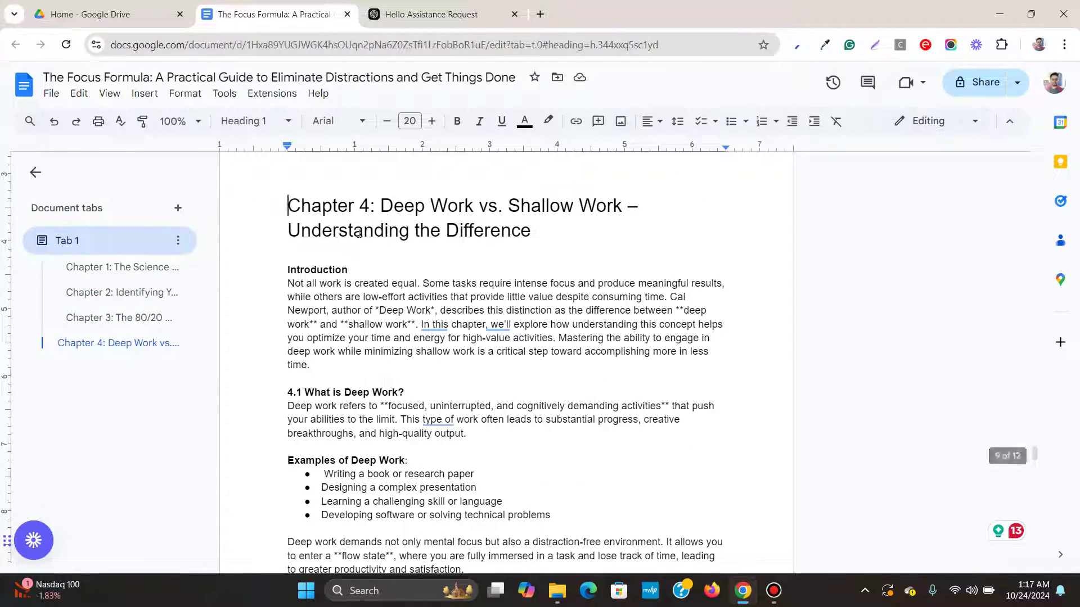
pyautogui.click(226, 125)
pyautogui.click(290, 358)
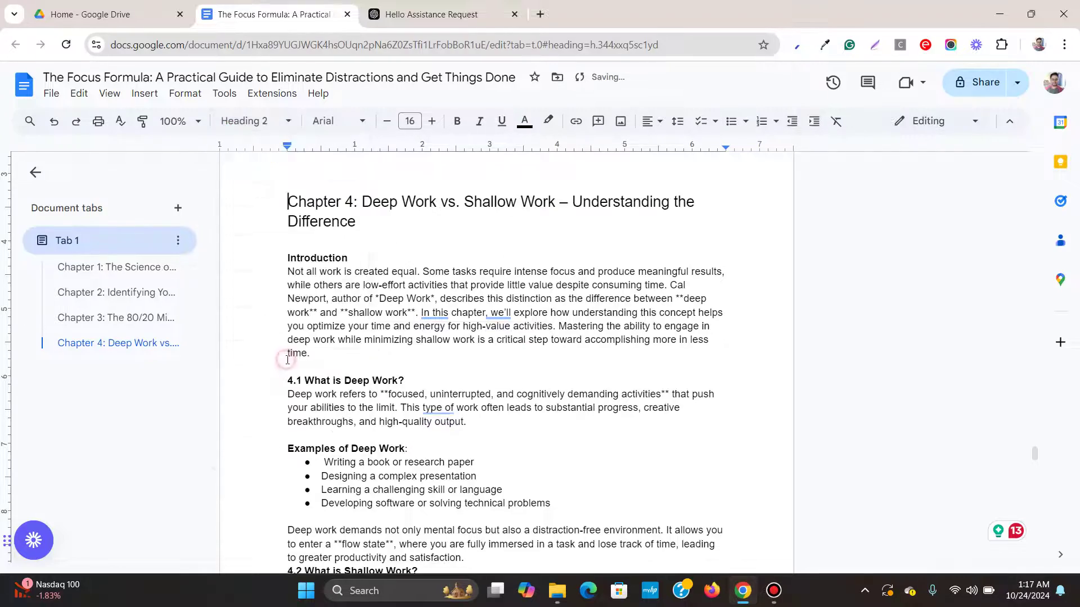
# Verify Chapters 2, 3 and 4 through the document outline.
pyautogui.scroll(10, 371, 250)
pyautogui.scroll(20, 371, 250)
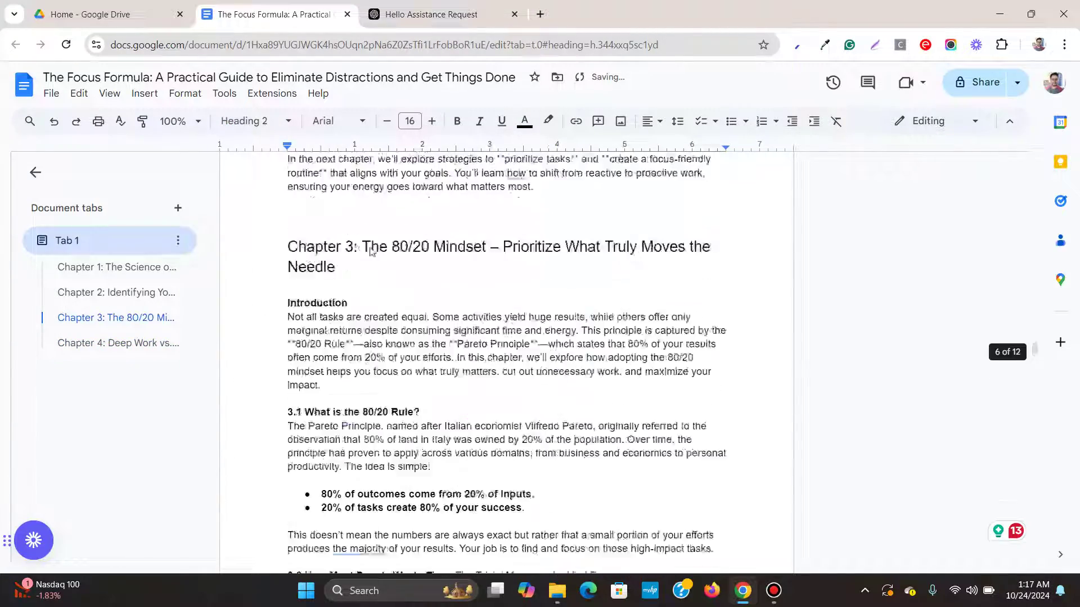
pyautogui.scroll(20, 375, 241)
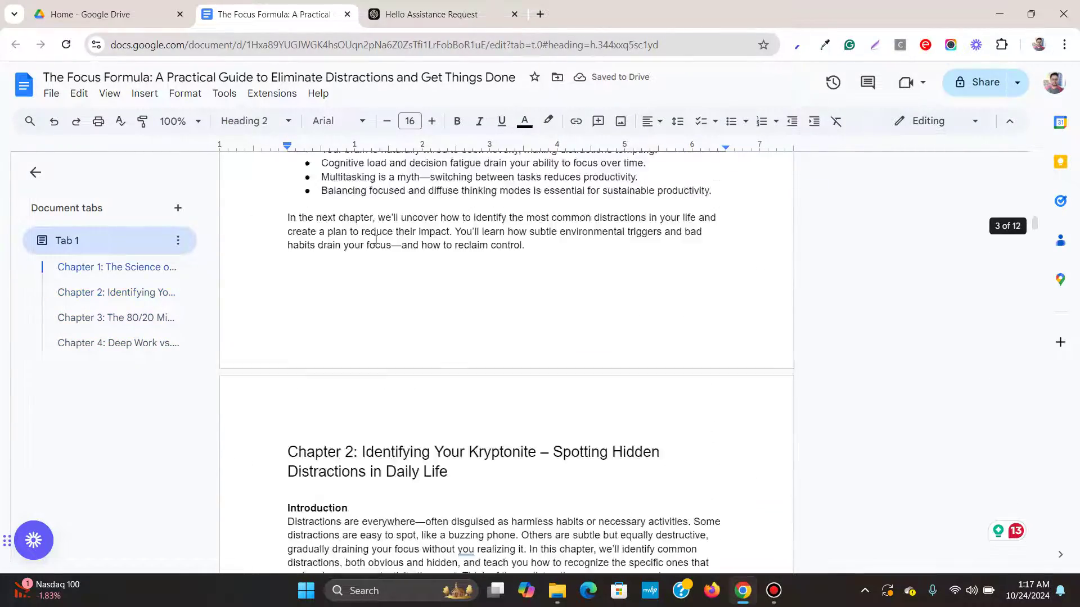
pyautogui.scroll(3, 375, 238)
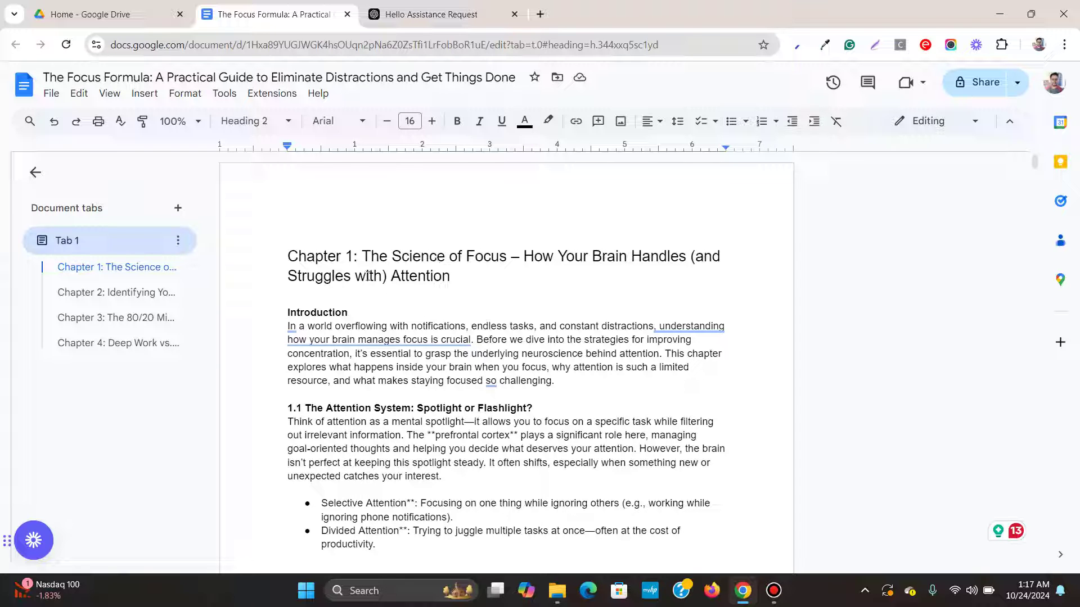
pyautogui.click(77, 292)
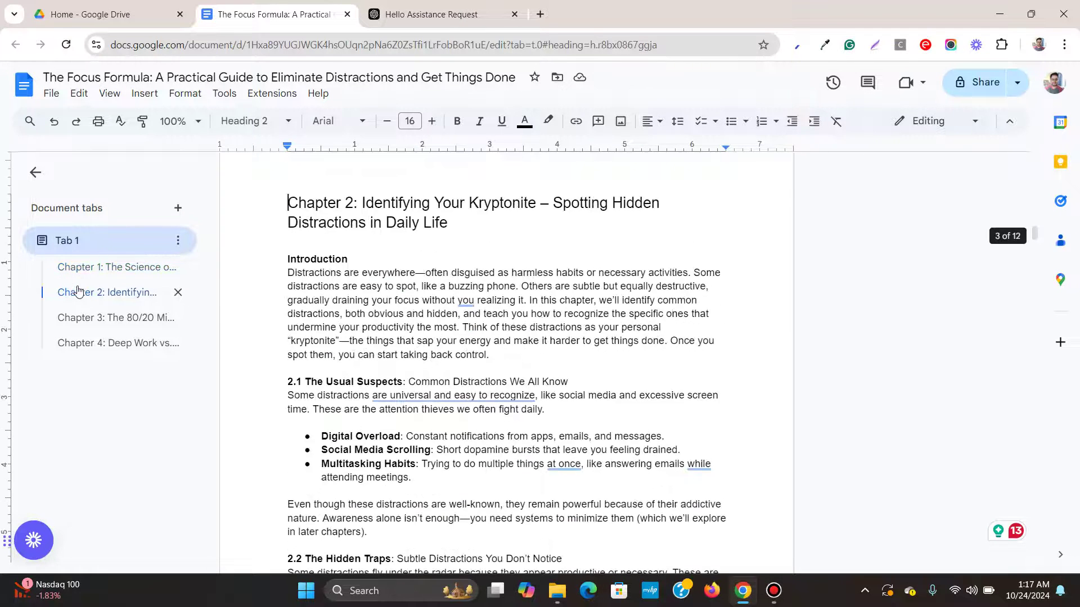
pyautogui.click(109, 320)
pyautogui.click(96, 344)
pyautogui.scroll(5, 380, 263)
pyautogui.scroll(20, 380, 263)
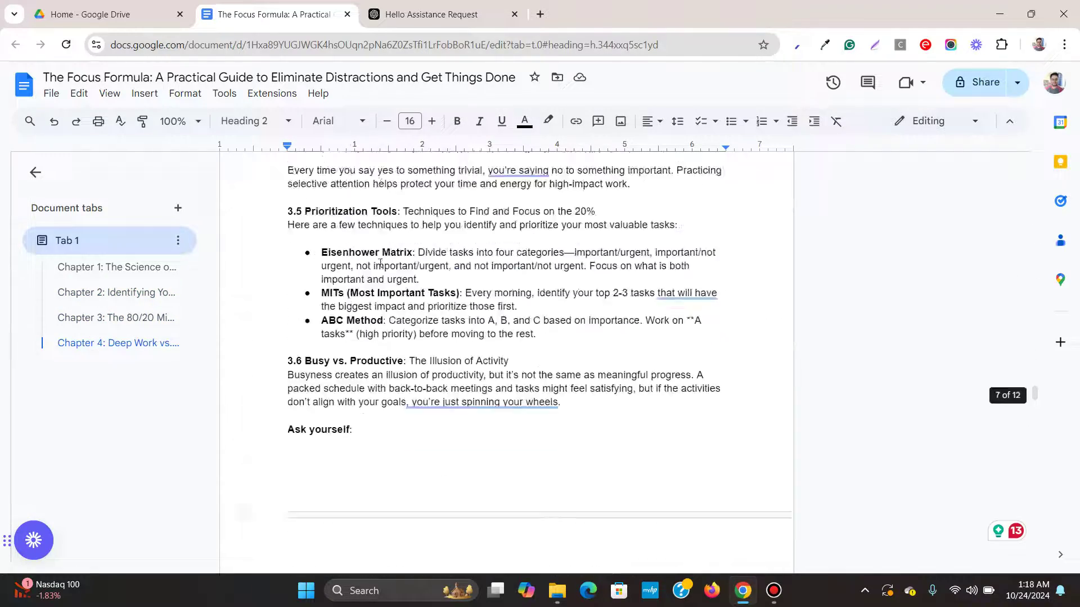
pyautogui.scroll(20, 380, 260)
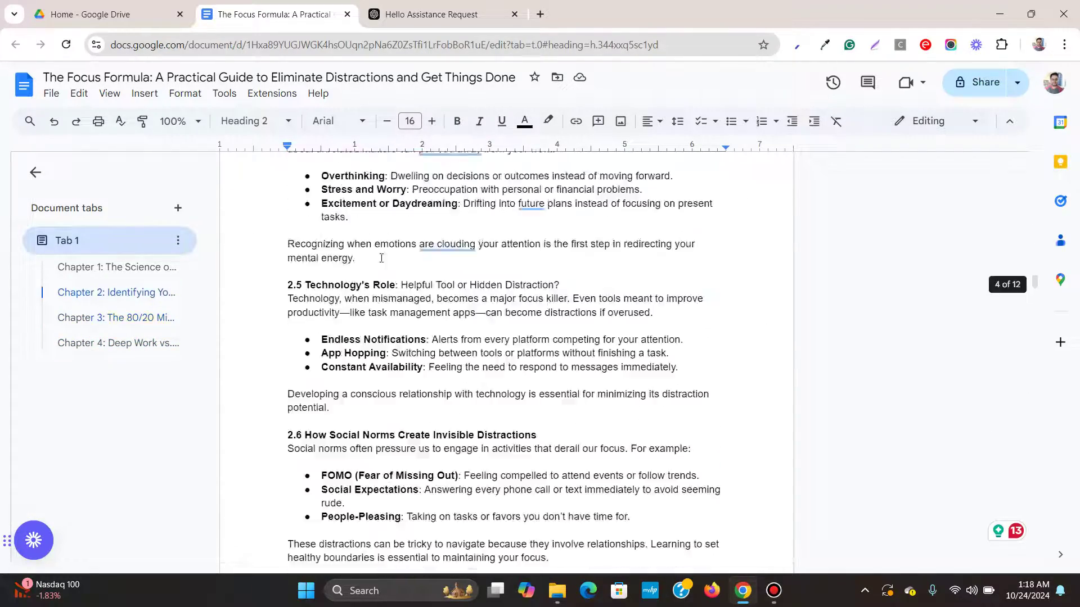
pyautogui.scroll(15, 382, 260)
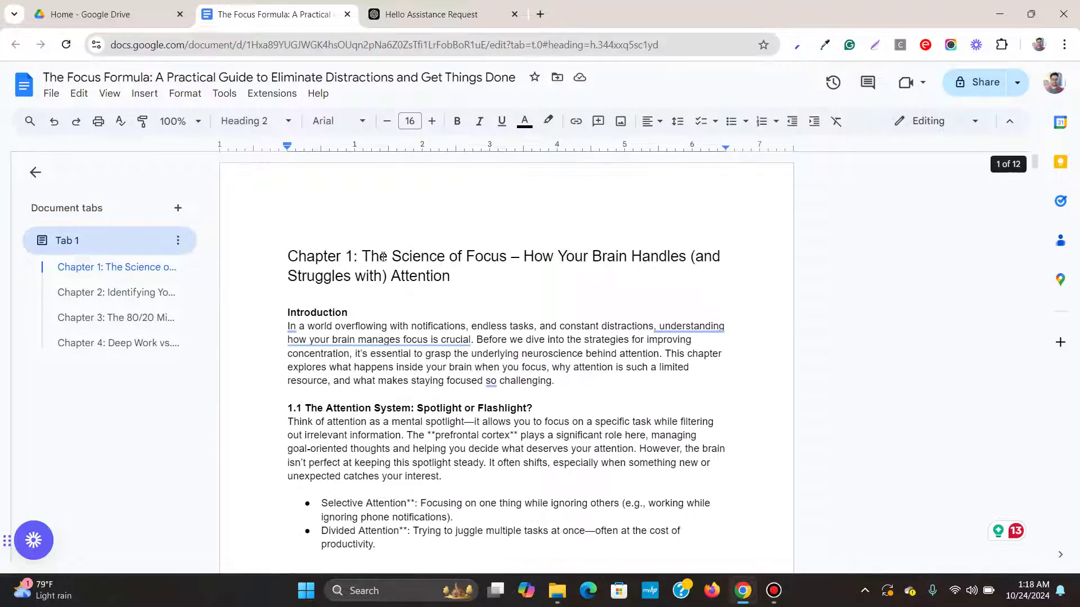
pyautogui.click(282, 257)
pyautogui.click(255, 122)
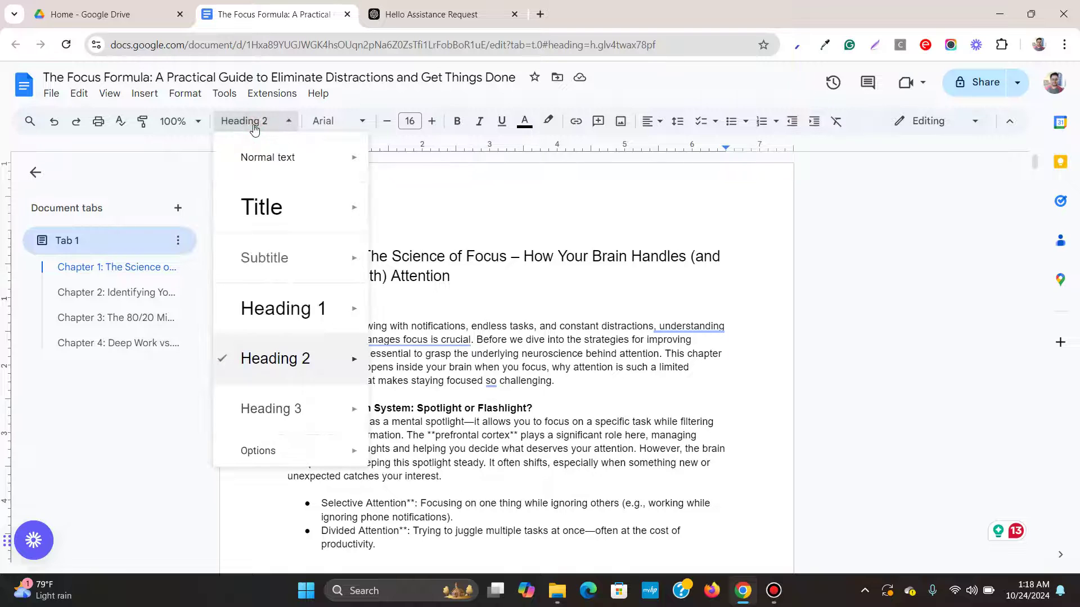
pyautogui.click(284, 122)
pyautogui.click(107, 292)
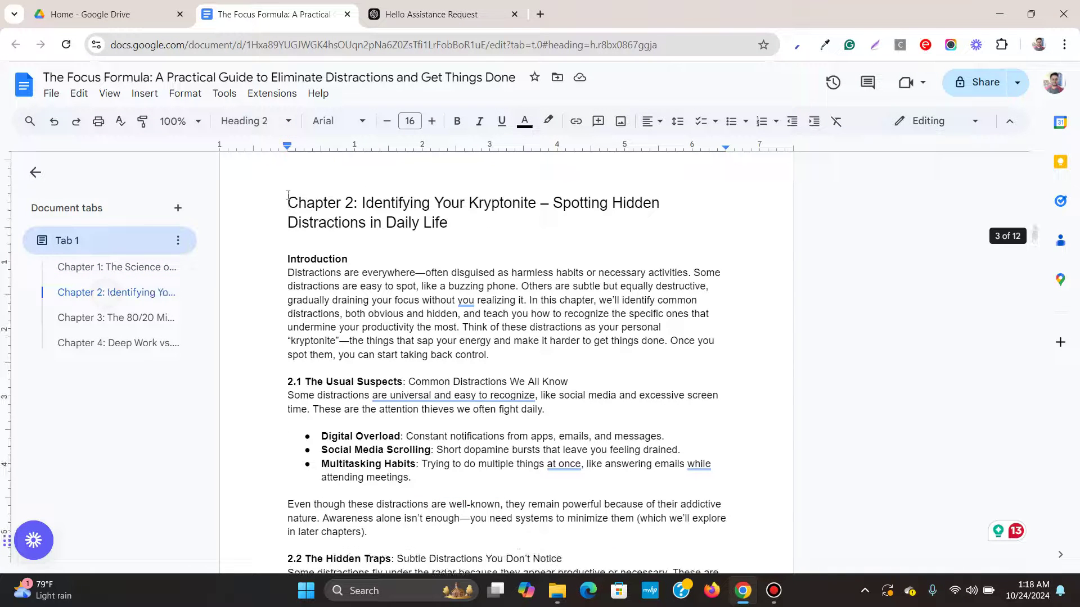
pyautogui.click(128, 318)
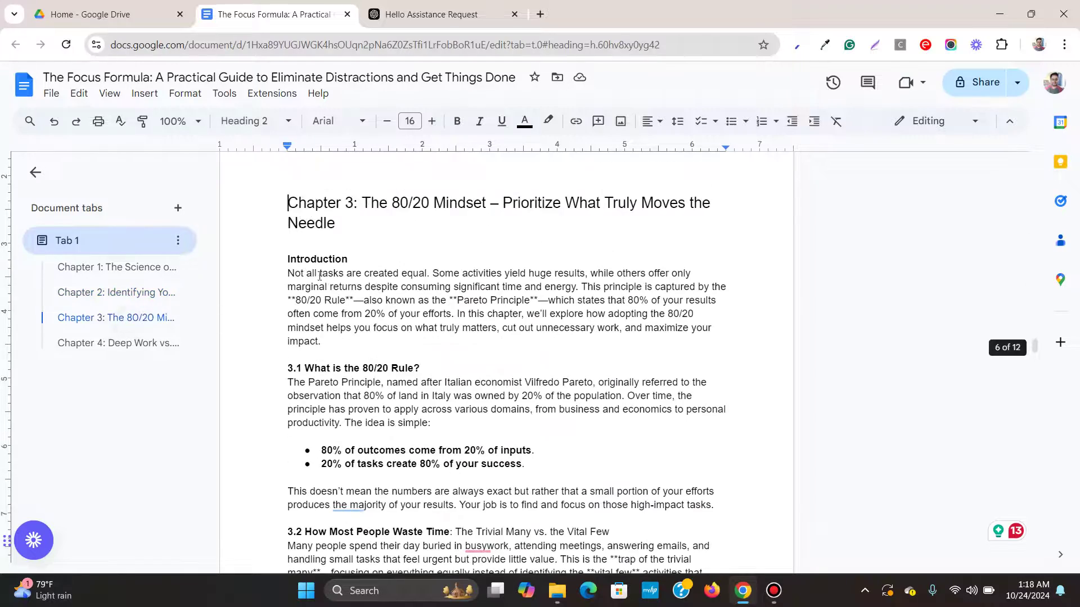
pyautogui.scroll(20, 318, 225)
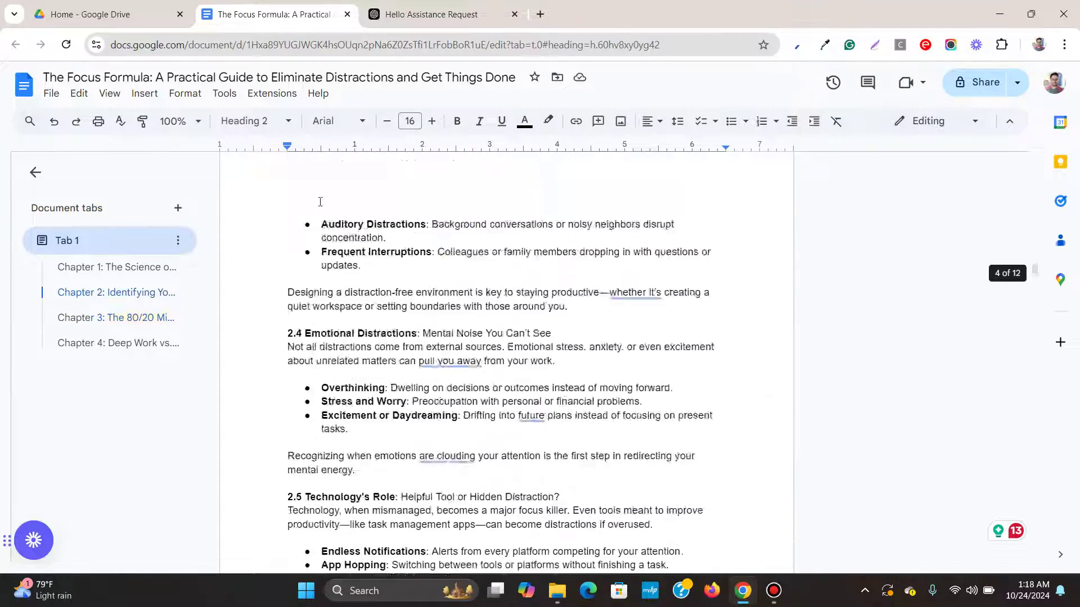
pyautogui.scroll(20, 320, 202)
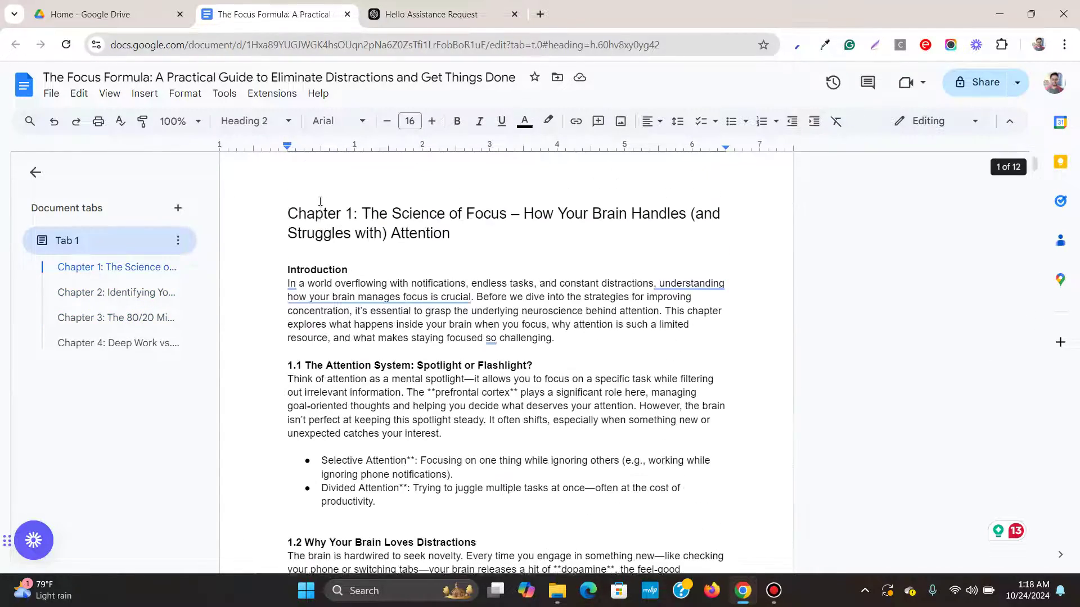
pyautogui.scroll(1, 320, 201)
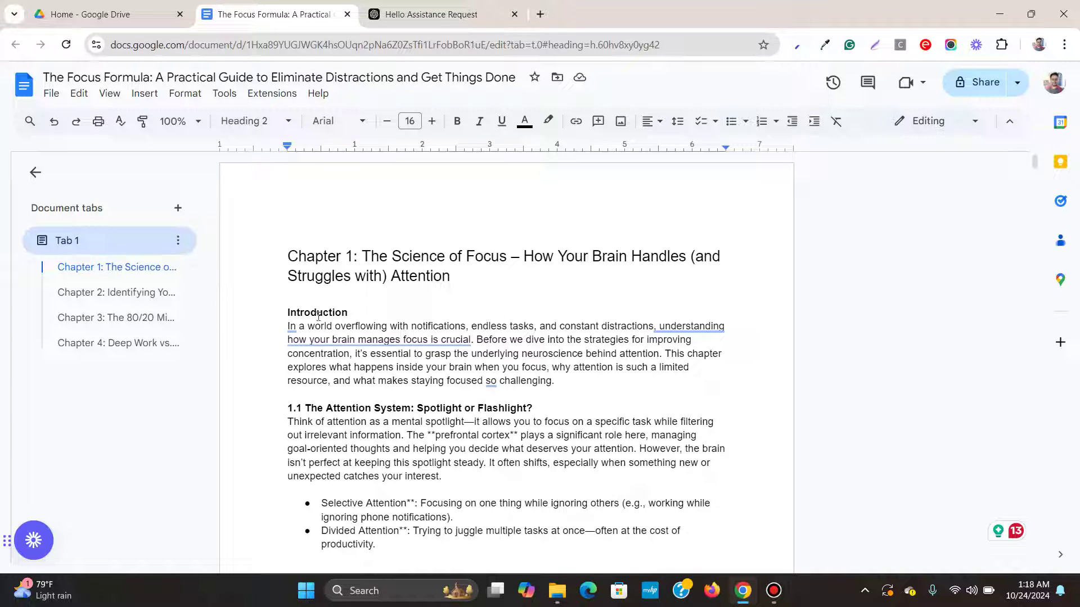
pyautogui.scroll(-3, 323, 312)
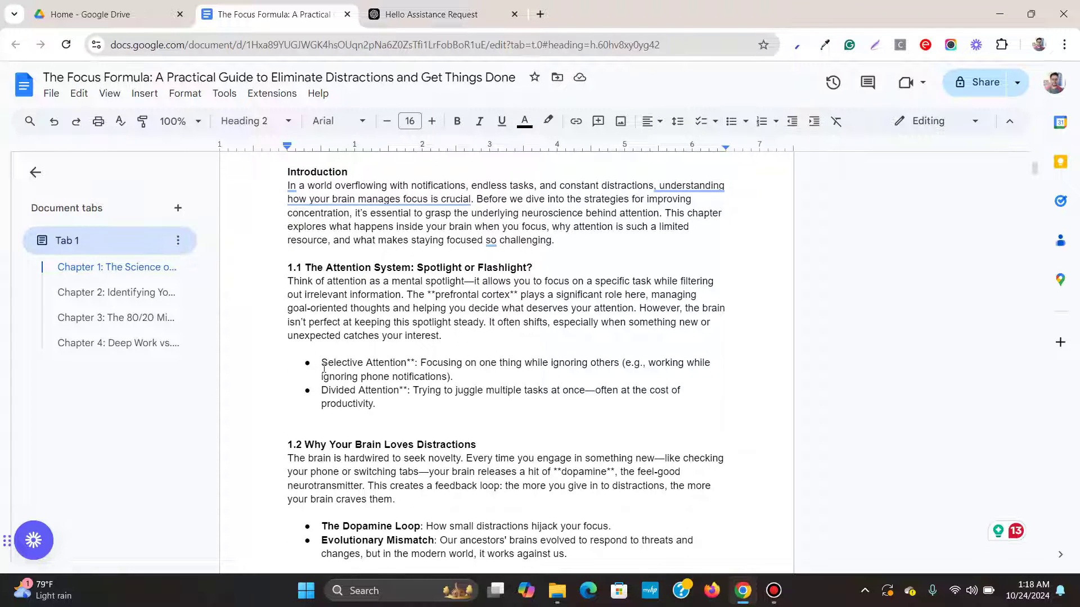
pyautogui.scroll(-6, 326, 371)
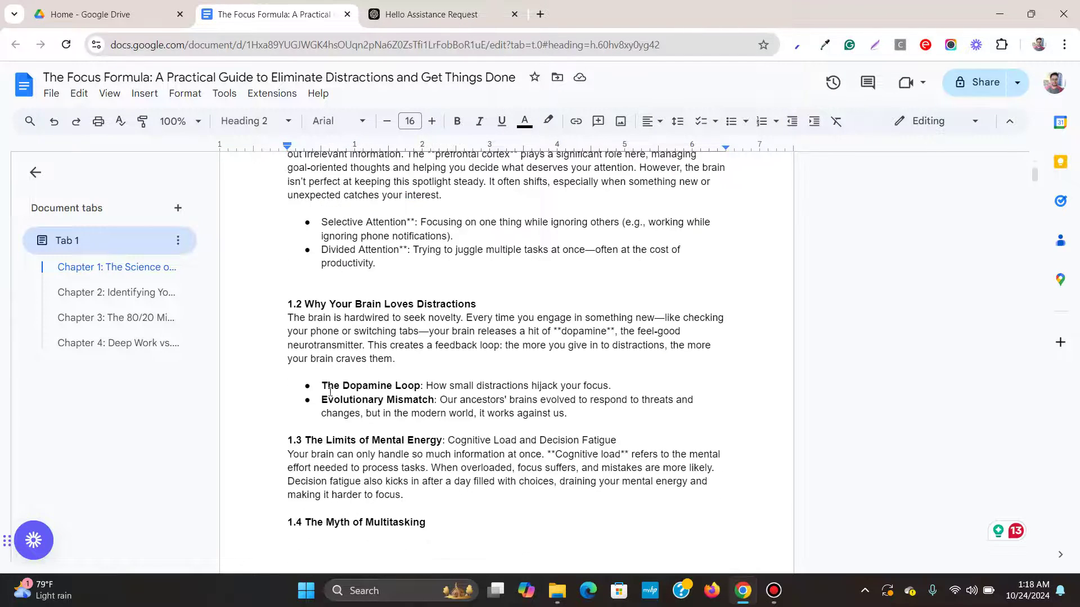
pyautogui.scroll(-10, 268, 330)
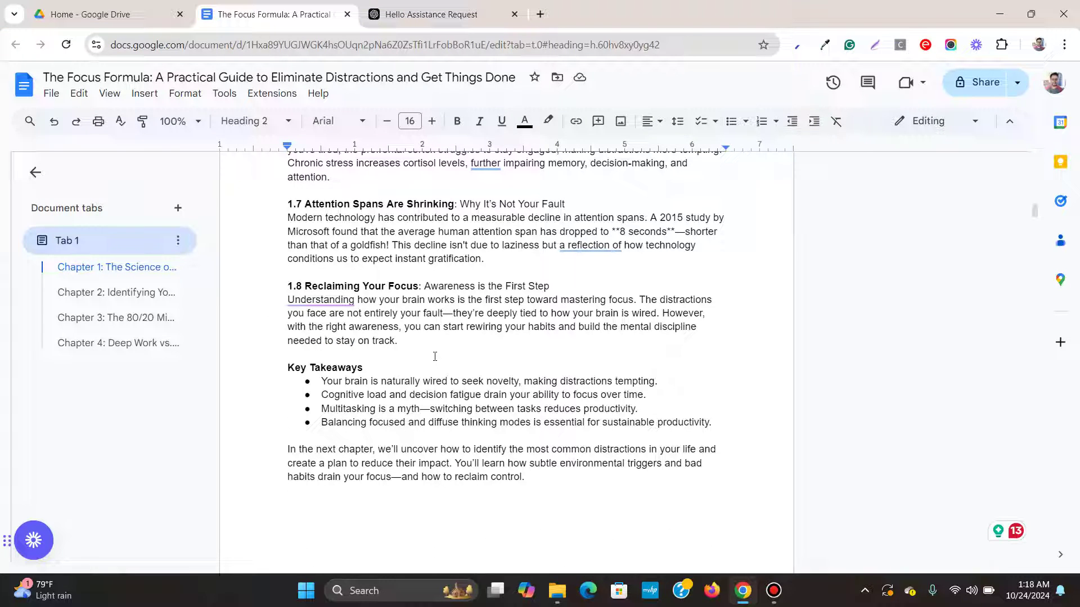
# Bring ChatGPT's Chapter 1 text into The Focus Formula document and scroll through the result.
pyautogui.click(448, 17)
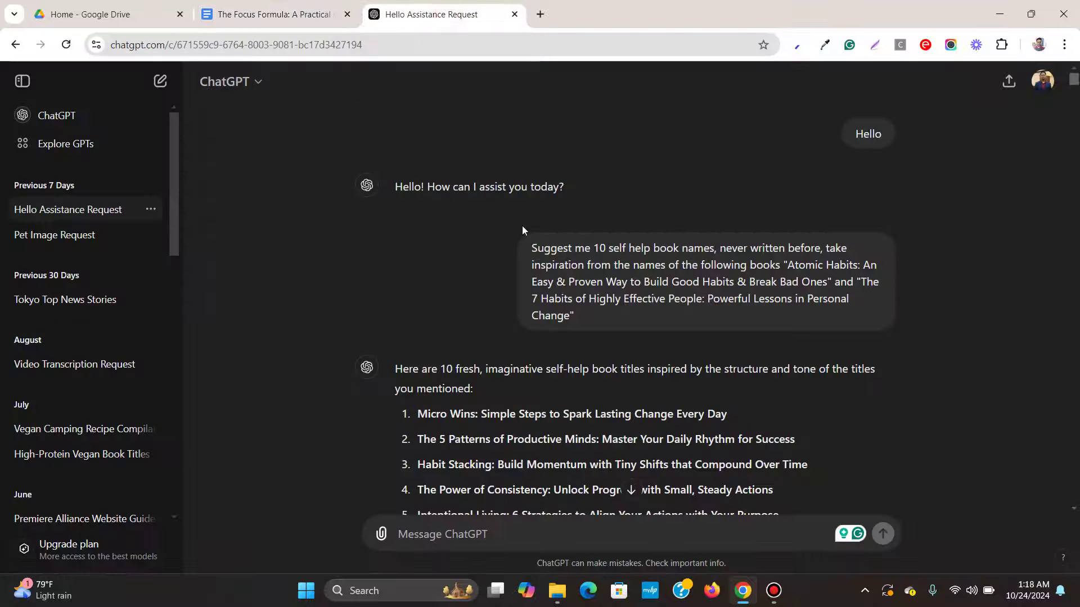
pyautogui.moveTo(588, 333)
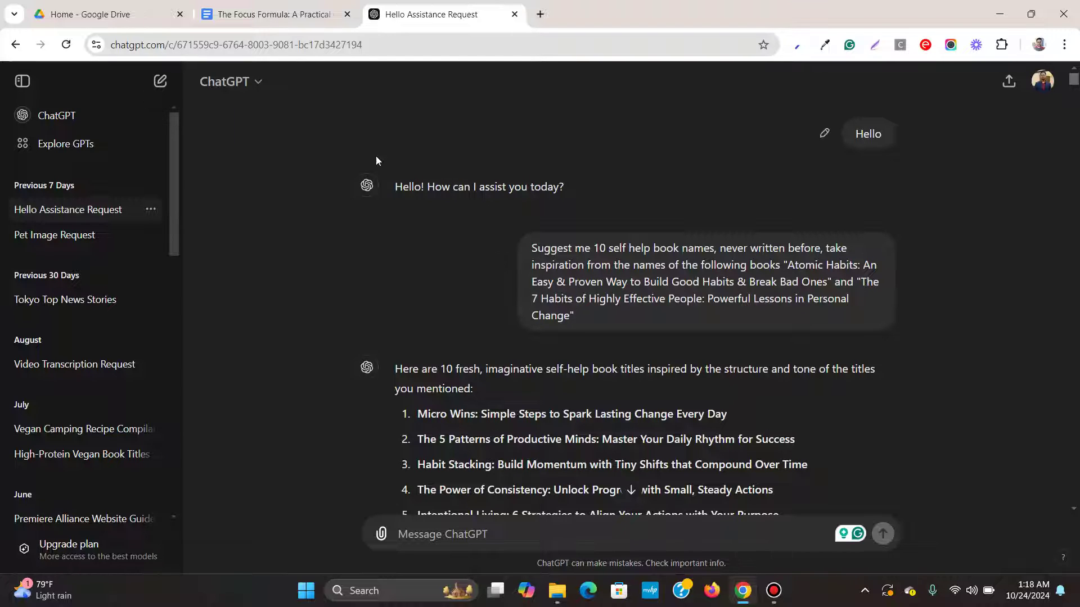
pyautogui.moveTo(423, 192)
pyautogui.click(274, 14)
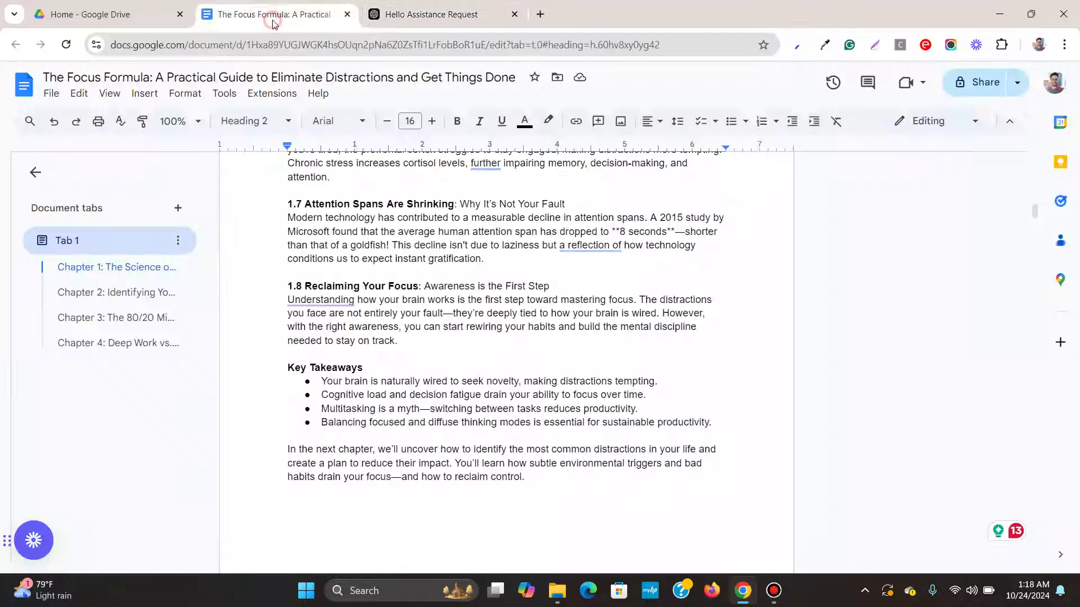
pyautogui.scroll(-5, 483, 366)
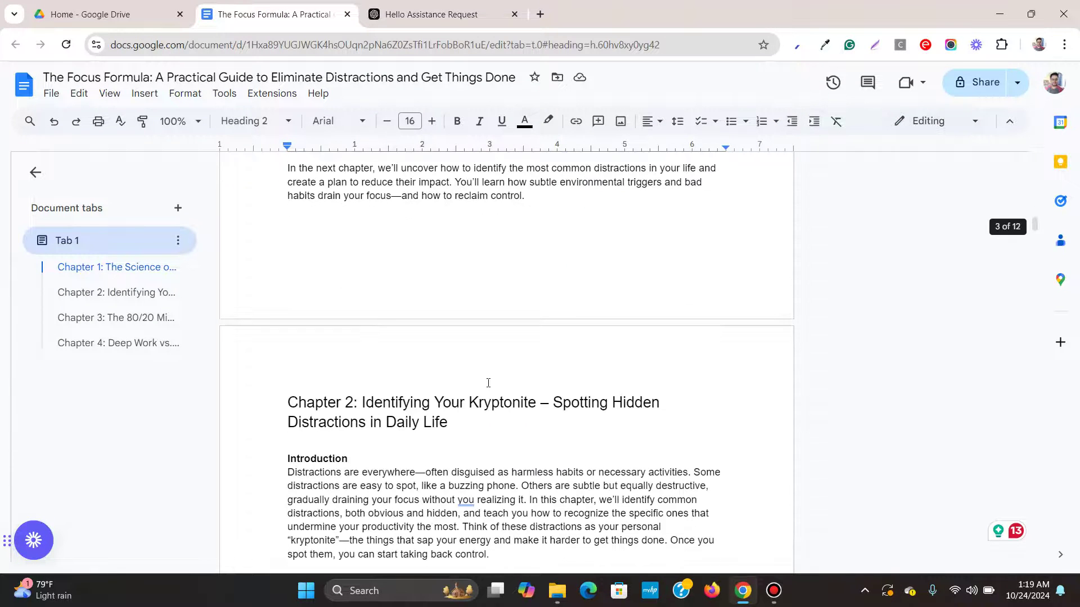
pyautogui.scroll(7, 487, 382)
pyautogui.scroll(5, 488, 382)
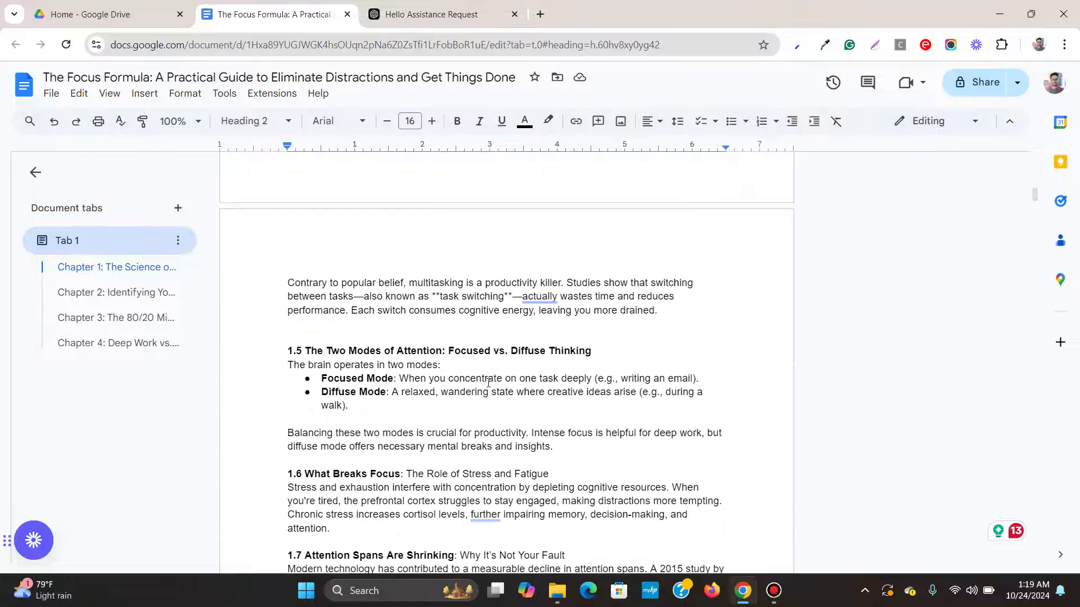
pyautogui.scroll(7, 487, 378)
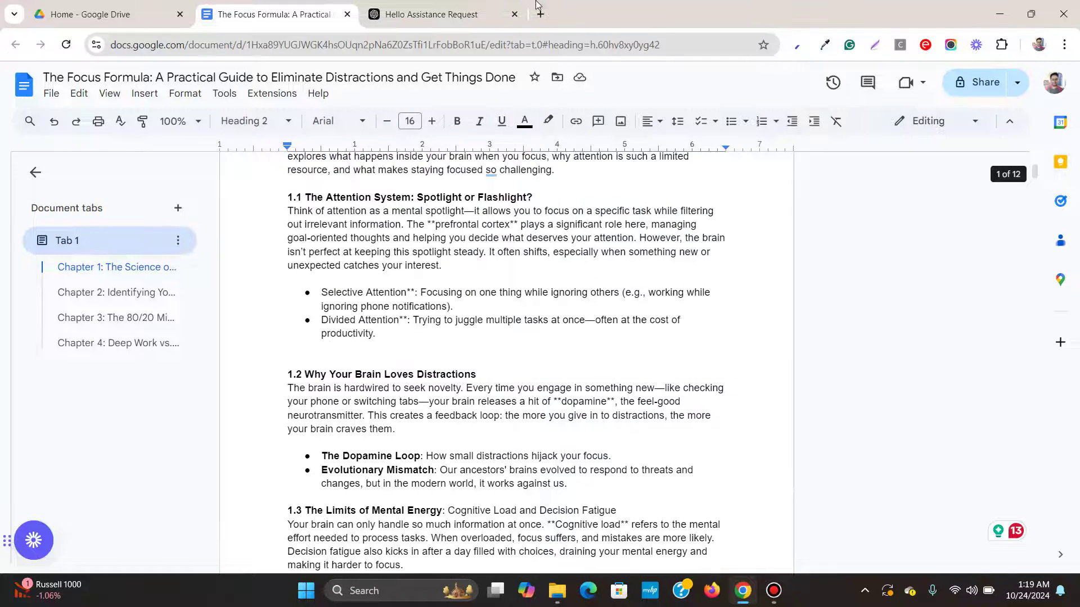
# Search 'kindle' in a new tab and download Kindle Create for PC from Amazon's page.
pyautogui.click(540, 14)
pyautogui.click(533, 44)
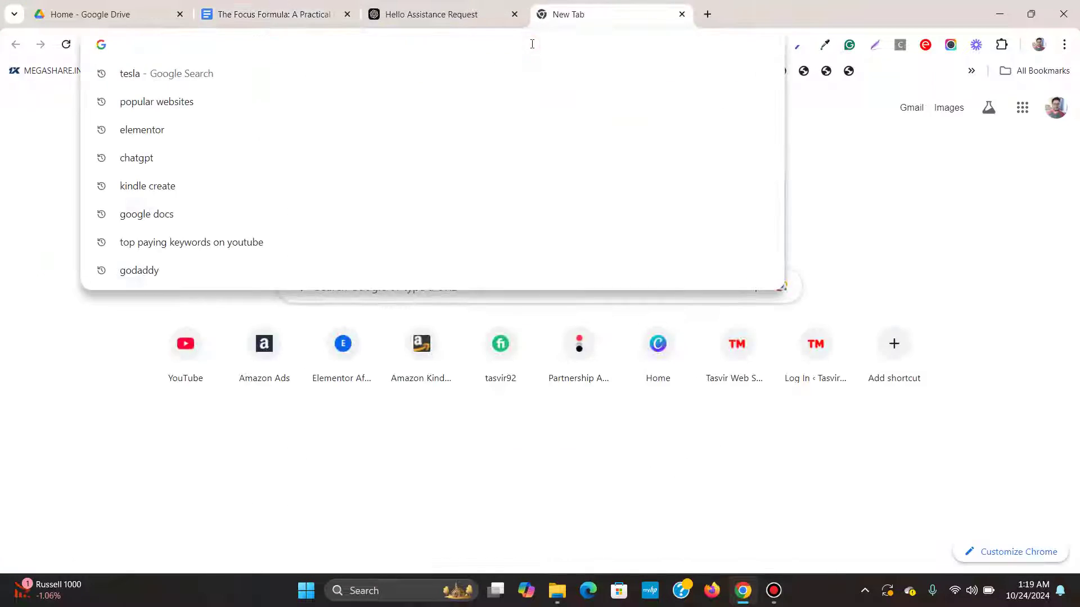
pyautogui.write('kindl')
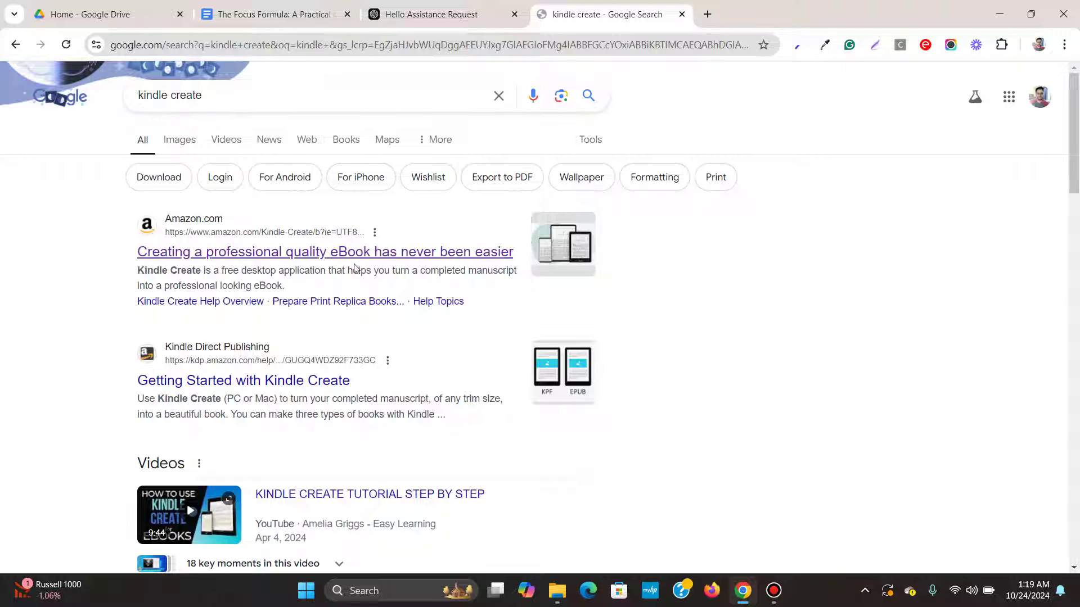
pyautogui.click(202, 255)
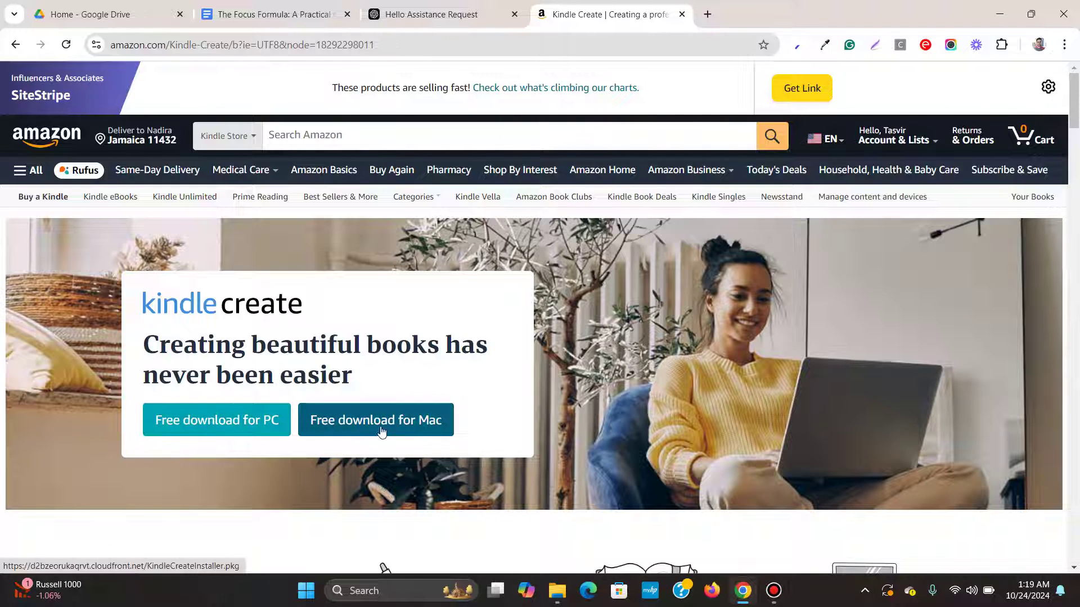
pyautogui.click(243, 425)
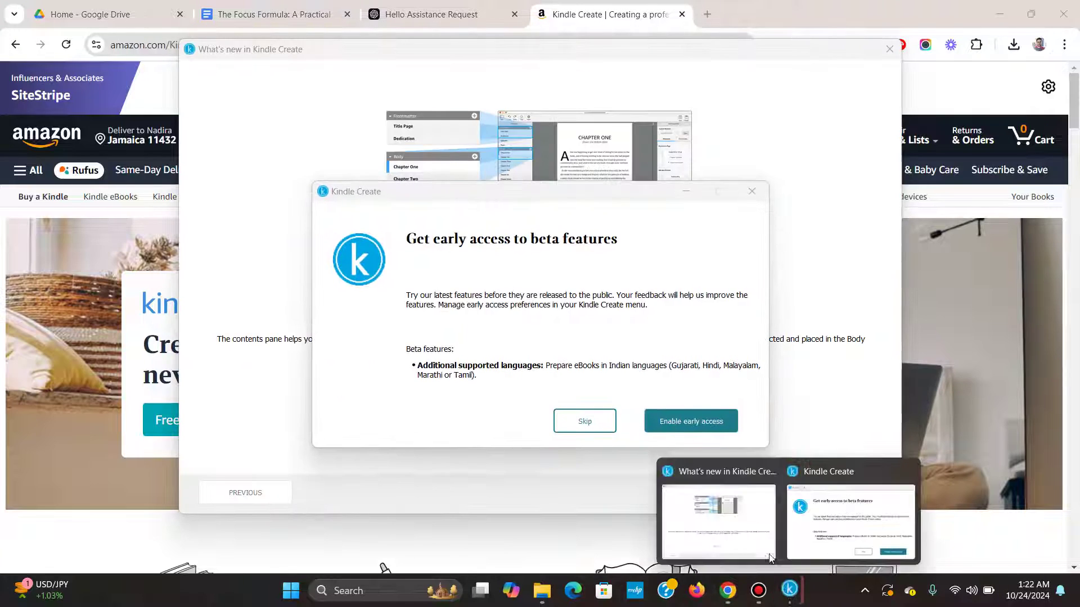
# Page through and close the What's new tour, accept beta early access, and skip the restart.
pyautogui.click(651, 427)
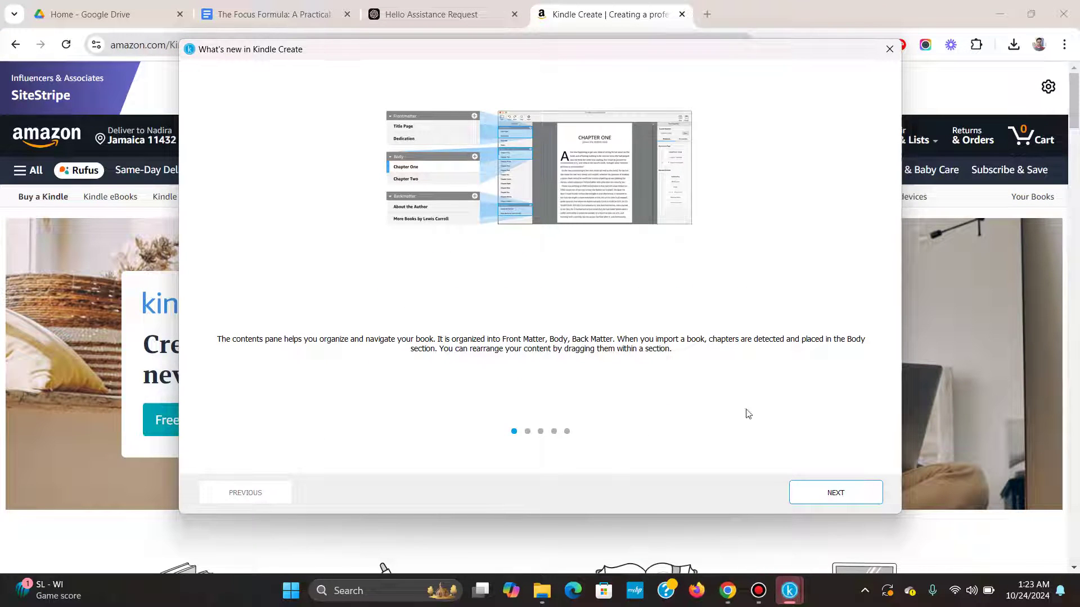
pyautogui.click(852, 499)
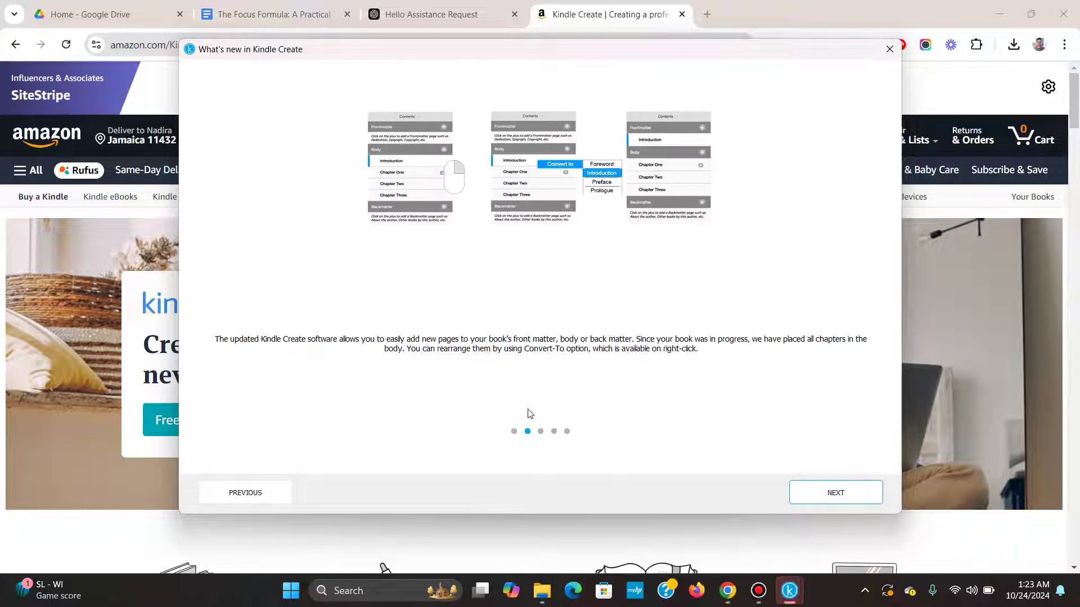
pyautogui.click(829, 496)
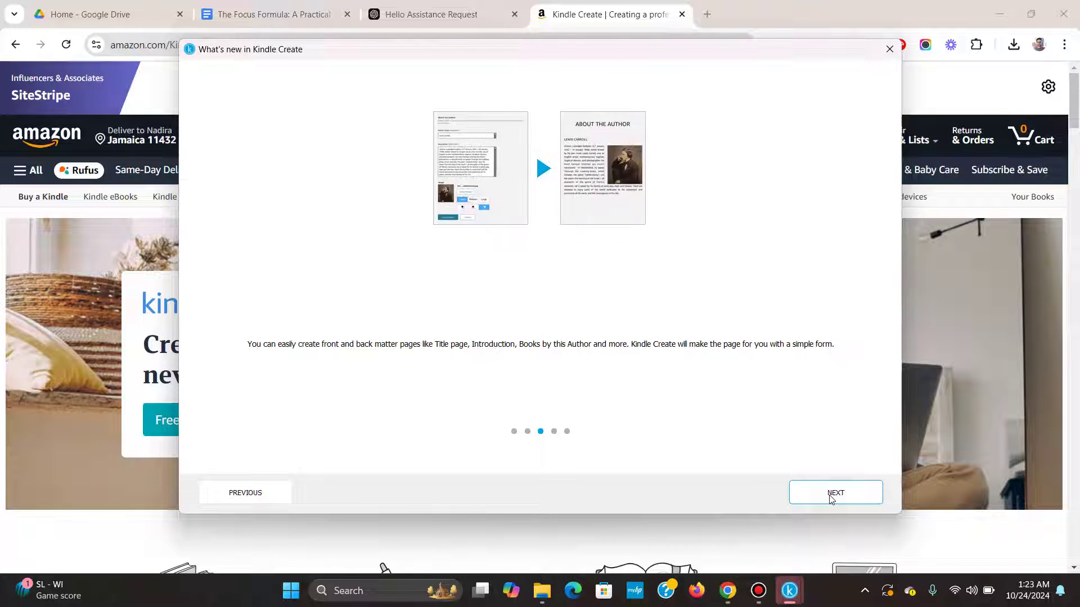
pyautogui.click(830, 496)
pyautogui.click(830, 497)
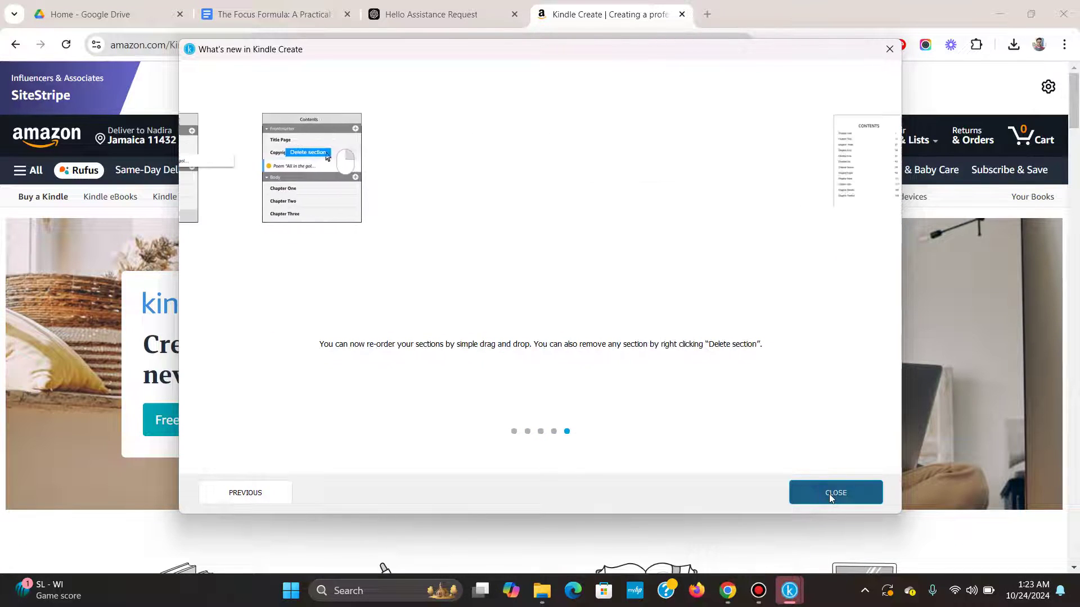
pyautogui.click(830, 496)
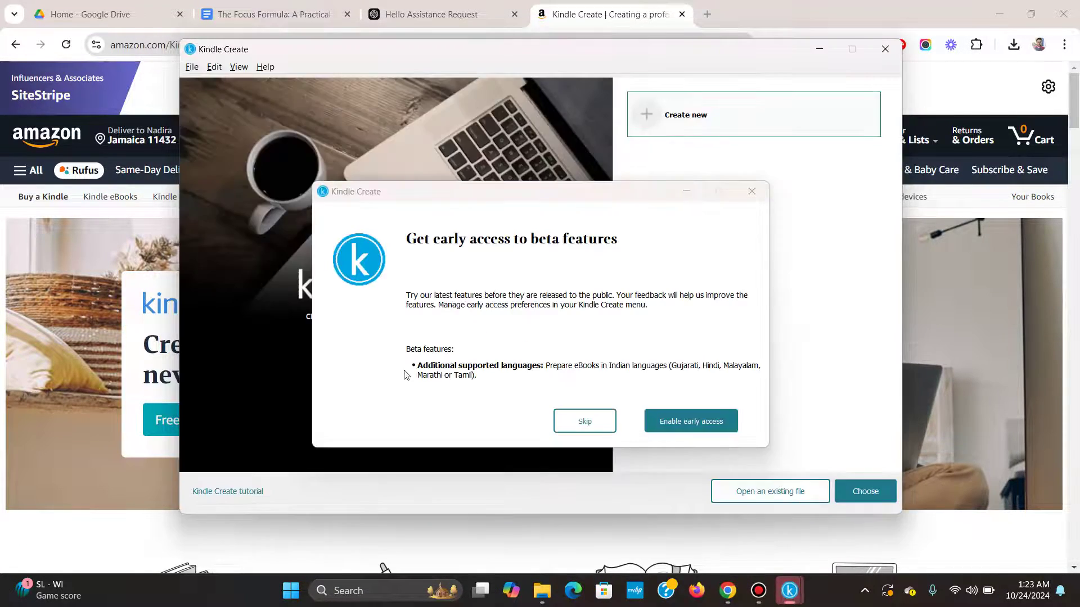
pyautogui.press('Return')
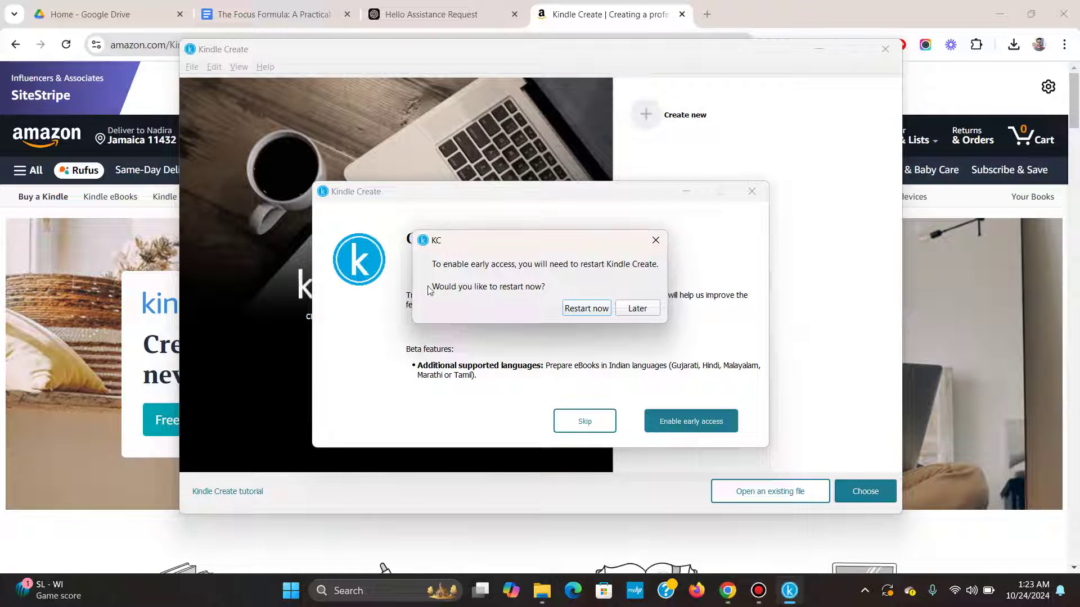
pyautogui.click(656, 241)
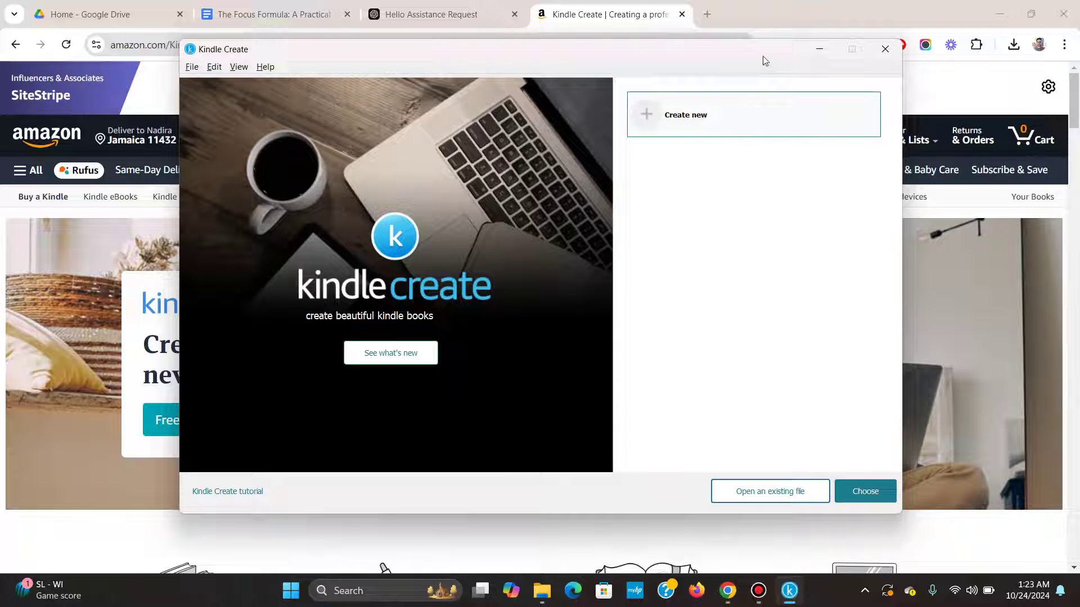
# Minimize Kindle Create, skim the Focus Formula document, and go back to the ChatGPT conversation.
pyautogui.click(822, 49)
pyautogui.click(258, 14)
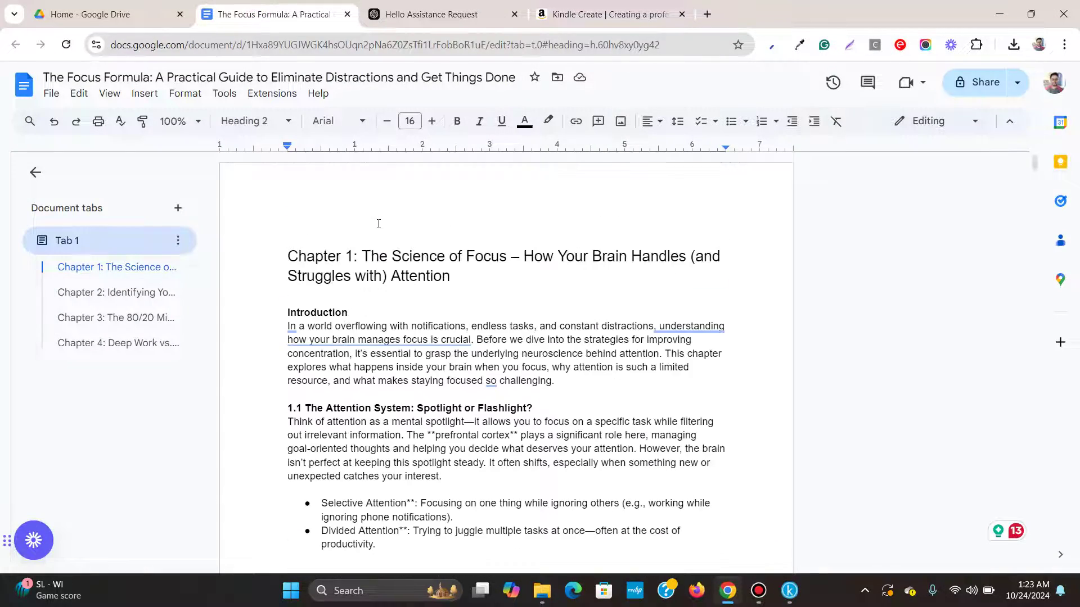
pyautogui.scroll(-10, 378, 223)
pyautogui.scroll(10, 356, 229)
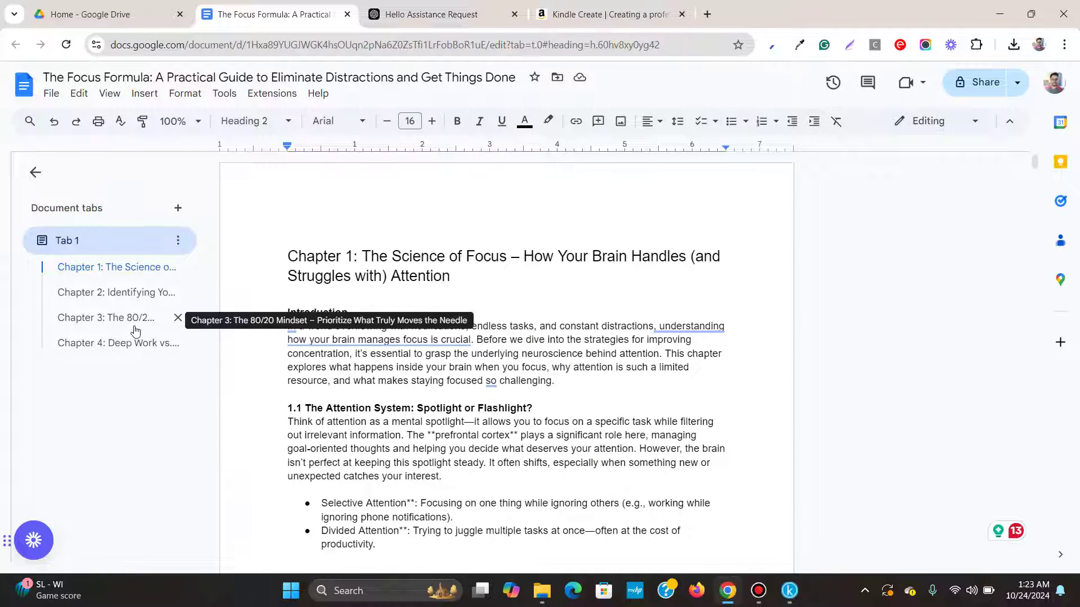
pyautogui.click(419, 14)
# Scroll to ChatGPT's list of ten chapter names and select titles 1 to 4.
pyautogui.scroll(-6, 471, 269)
pyautogui.scroll(6, 472, 269)
pyautogui.scroll(-20, 471, 268)
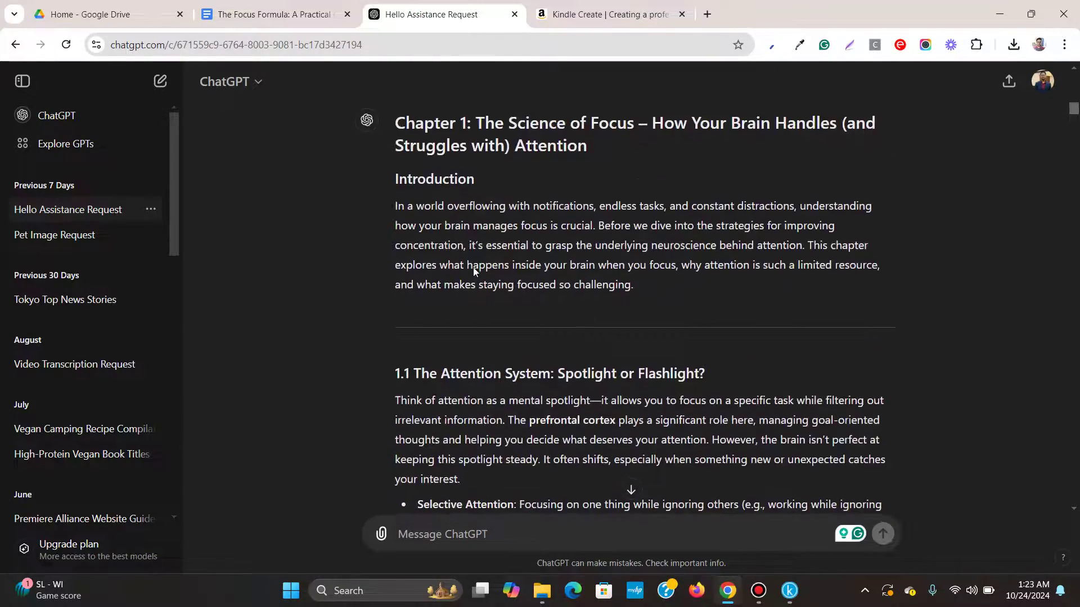
pyautogui.scroll(20, 473, 267)
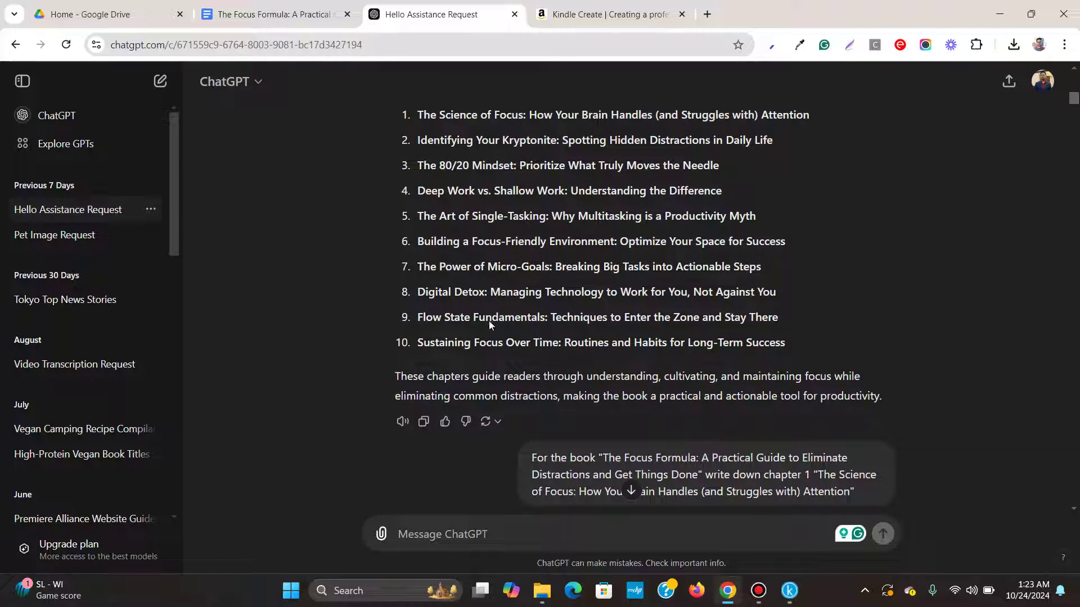
pyautogui.scroll(1, 406, 268)
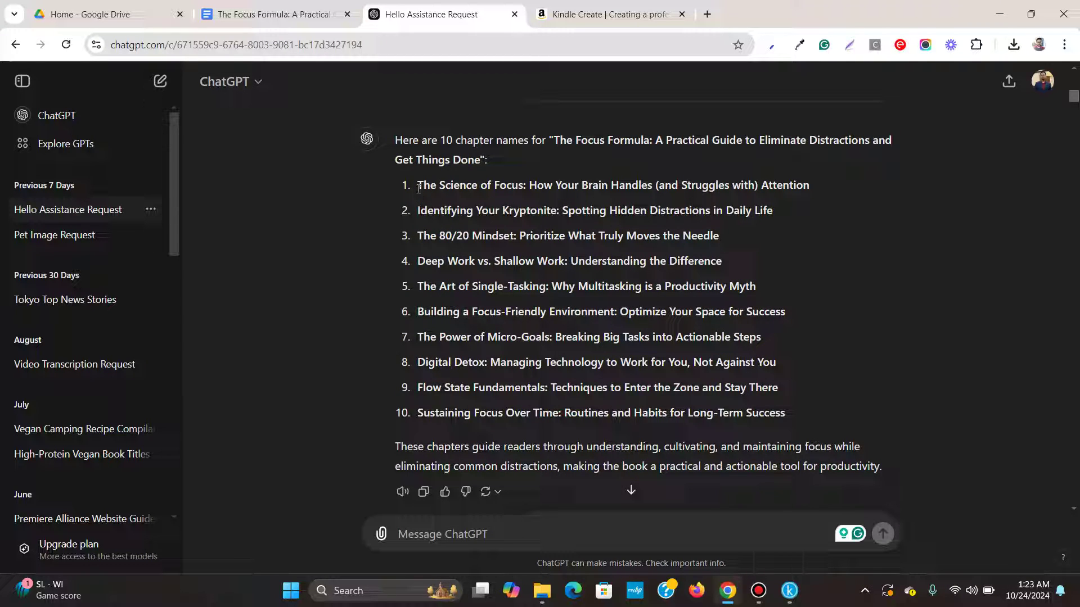
pyautogui.moveTo(419, 186); pyautogui.dragTo(722, 261)
# Download The Focus Formula document as a Microsoft Word (.docx) file.
pyautogui.click(270, 14)
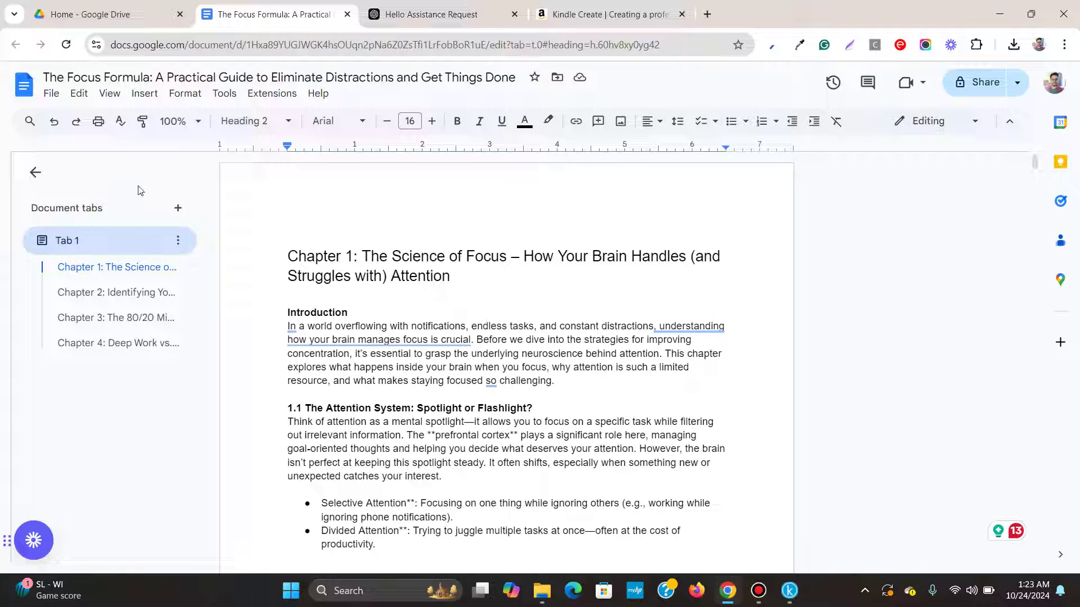
pyautogui.click(51, 94)
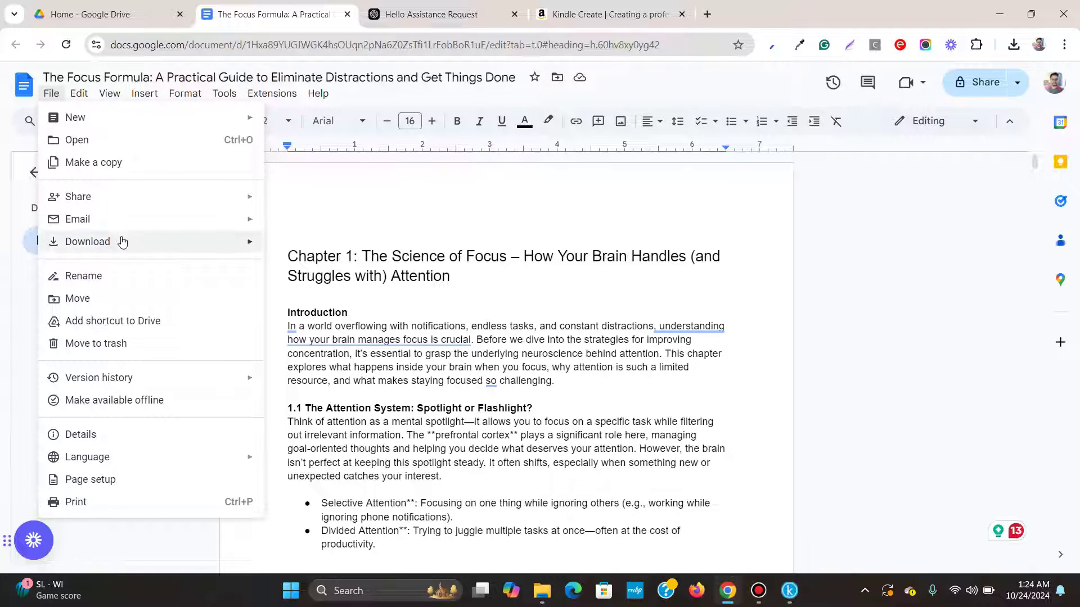
pyautogui.moveTo(144, 248)
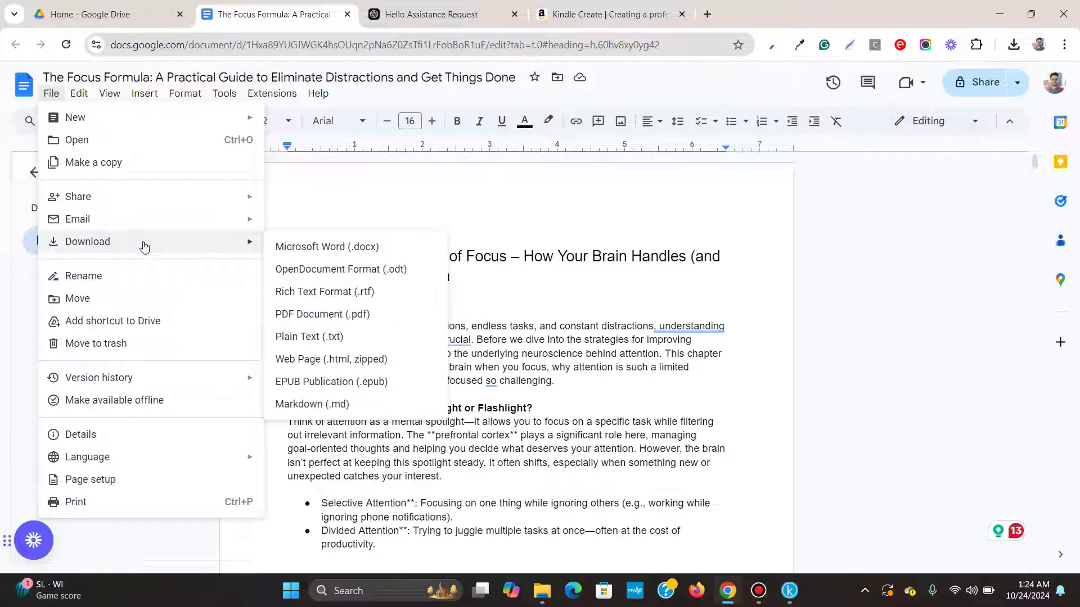
pyautogui.click(363, 248)
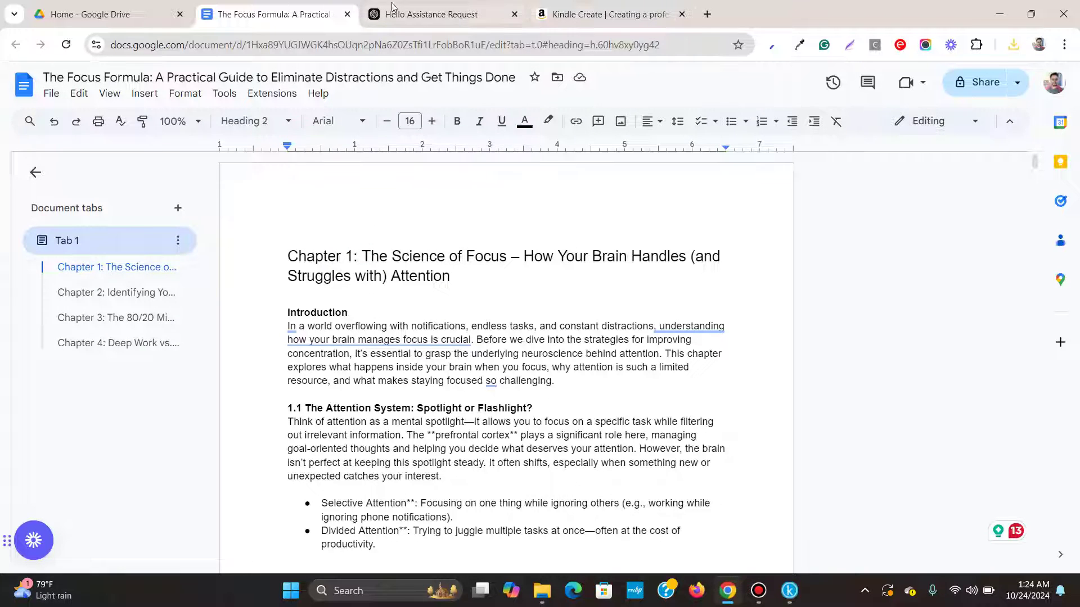
# Create a new reflowable book and import the Focus Formula .docx from the Google doc to ebook folder.
pyautogui.click(797, 595)
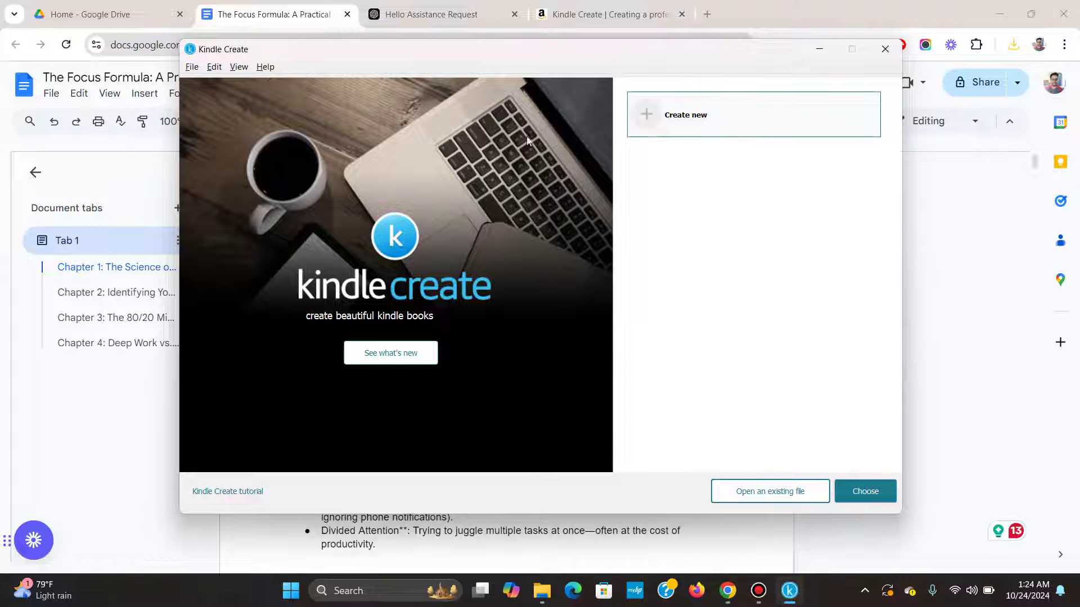
pyautogui.click(659, 134)
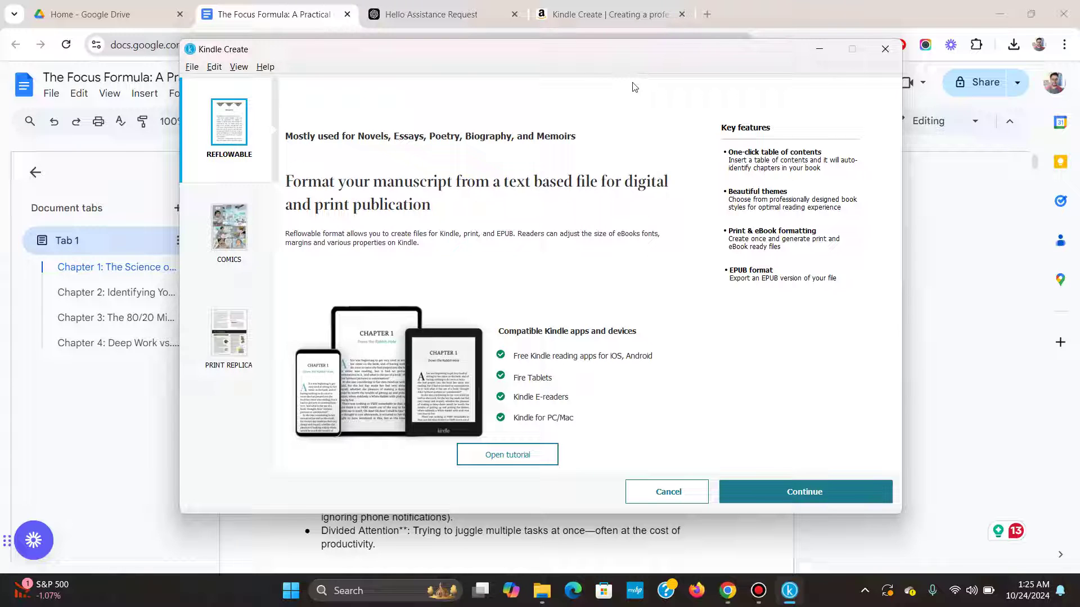
pyautogui.press('Return')
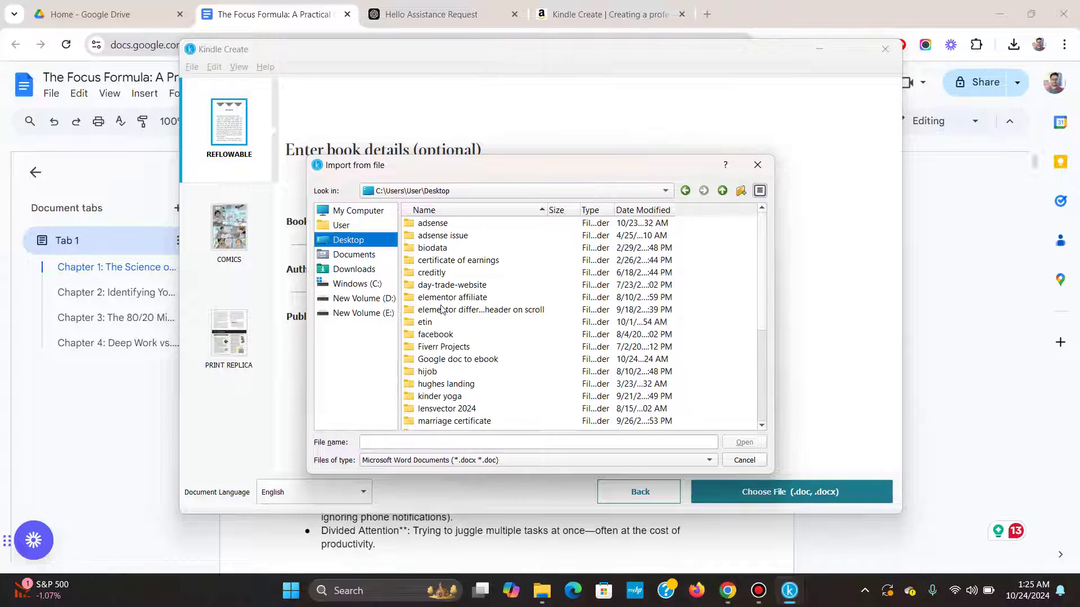
pyautogui.doubleClick(443, 359)
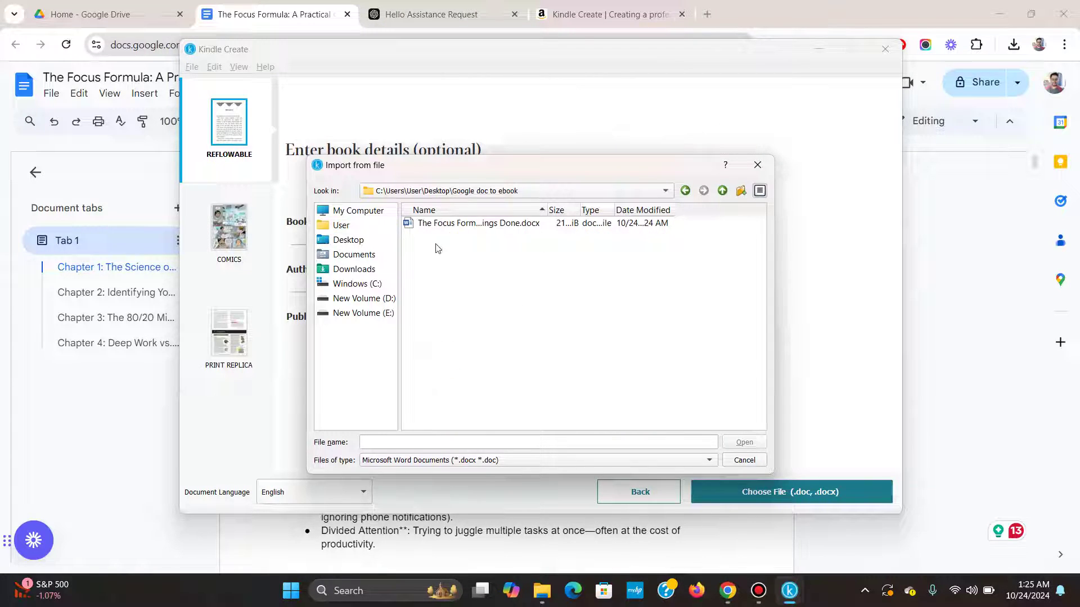
pyautogui.click(441, 225)
pyautogui.click(754, 442)
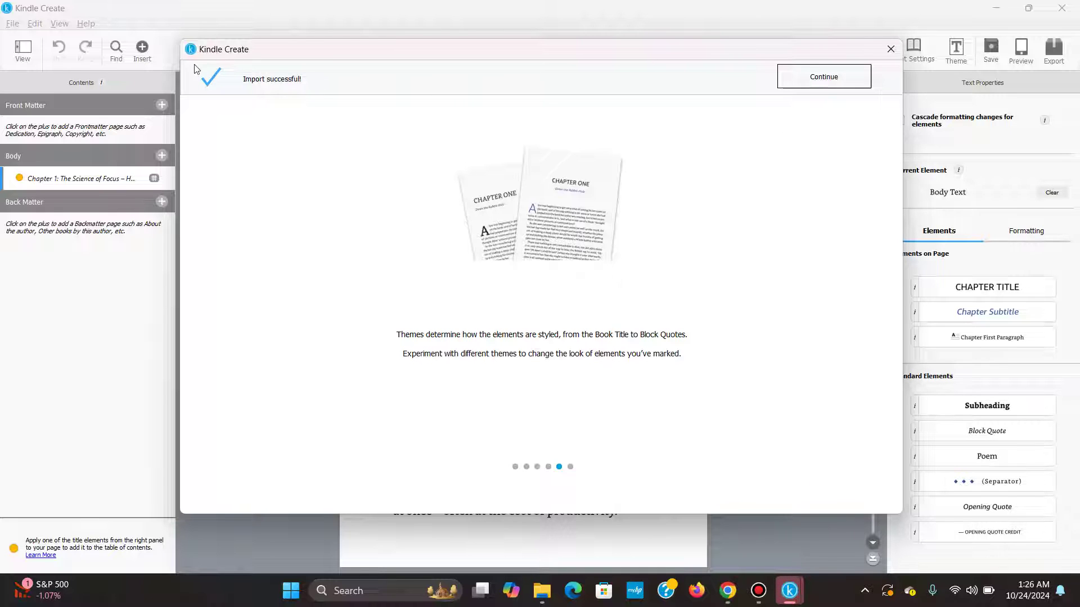
# Run automatic chapter title detection and drag the Suggested Chapter Titles dialog aside.
pyautogui.click(817, 81)
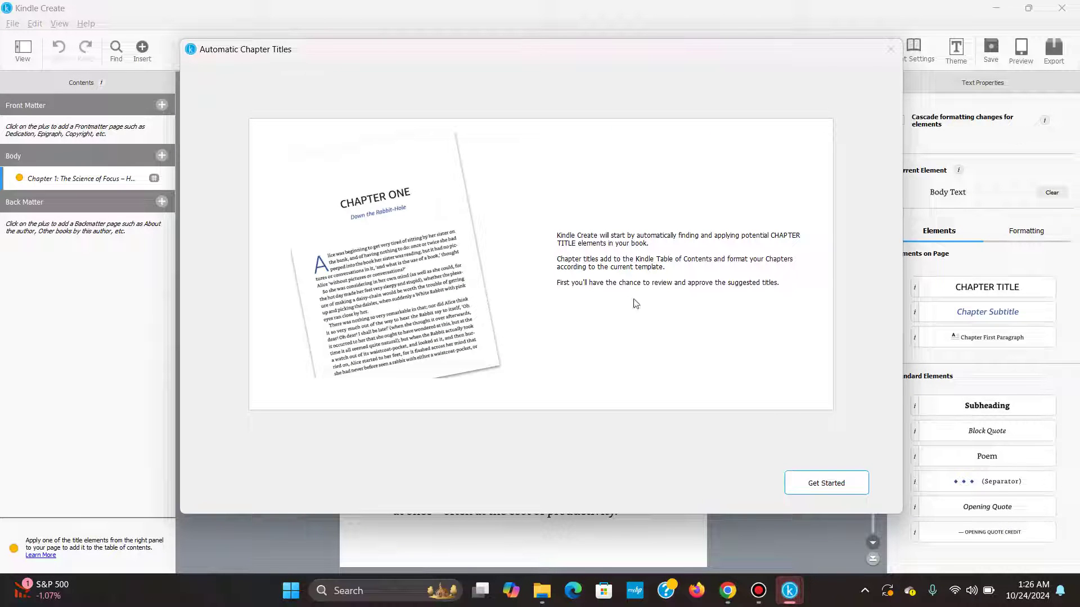
pyautogui.click(832, 489)
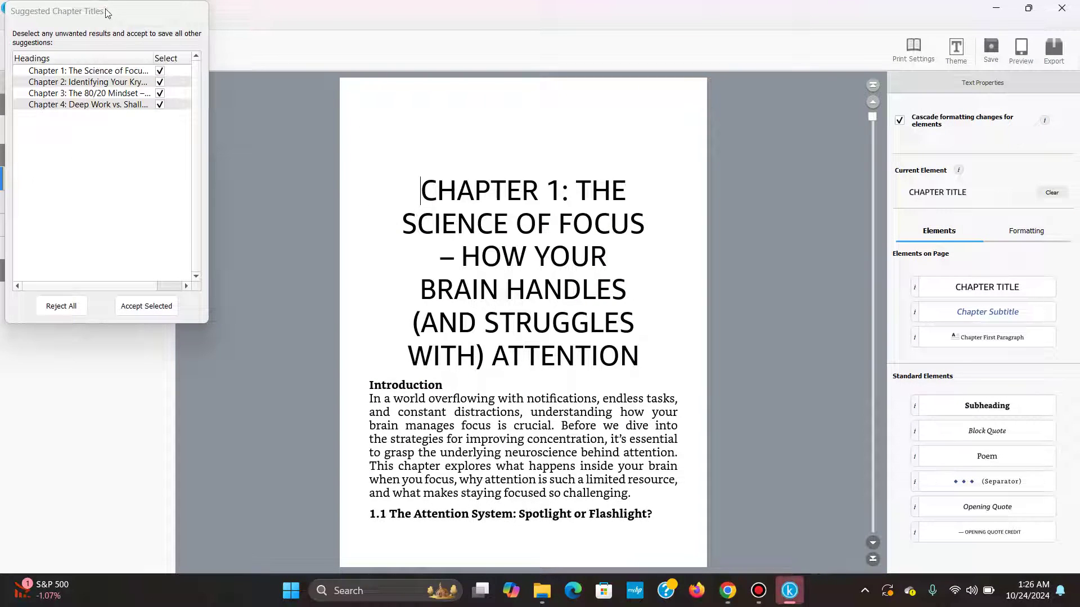
pyautogui.moveTo(107, 12); pyautogui.dragTo(278, 105)
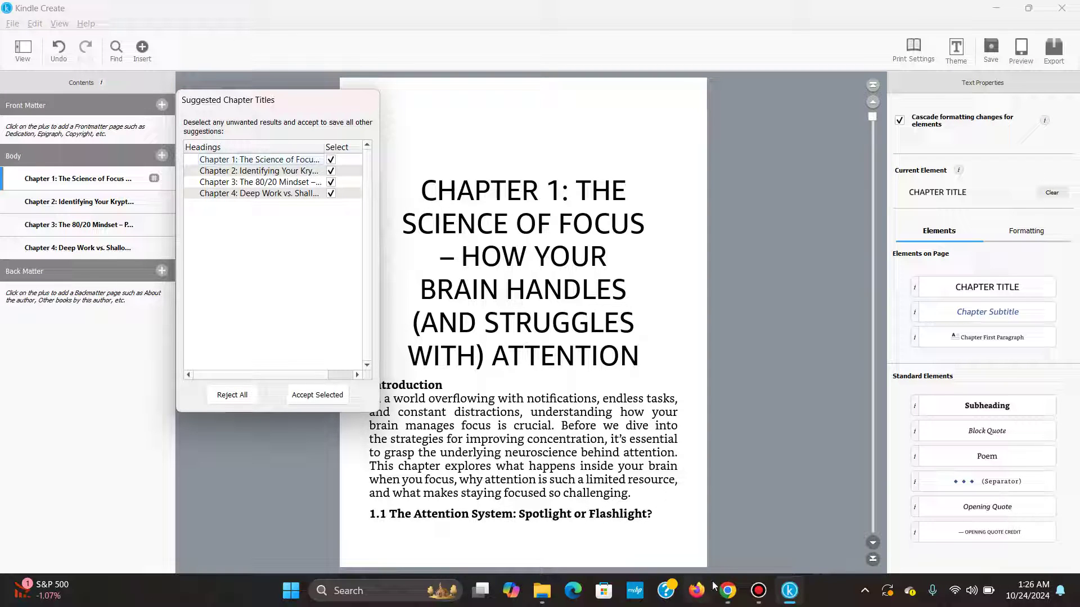
# Check that the Chapter 1 heading in Google Docs is Heading 2, then switch back to Kindle Create.
pyautogui.click(728, 590)
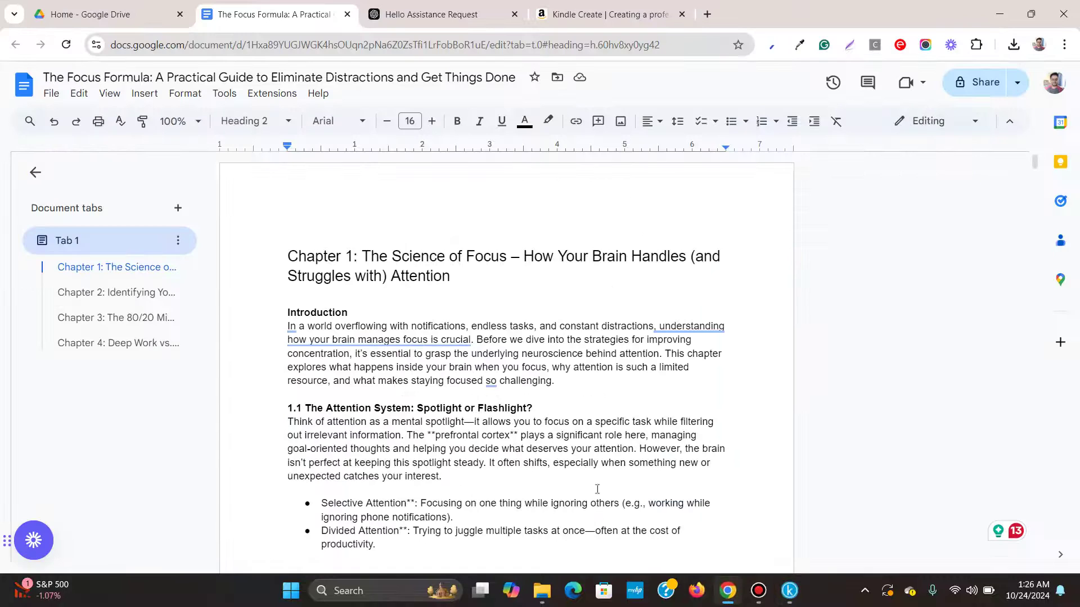
pyautogui.click(289, 258)
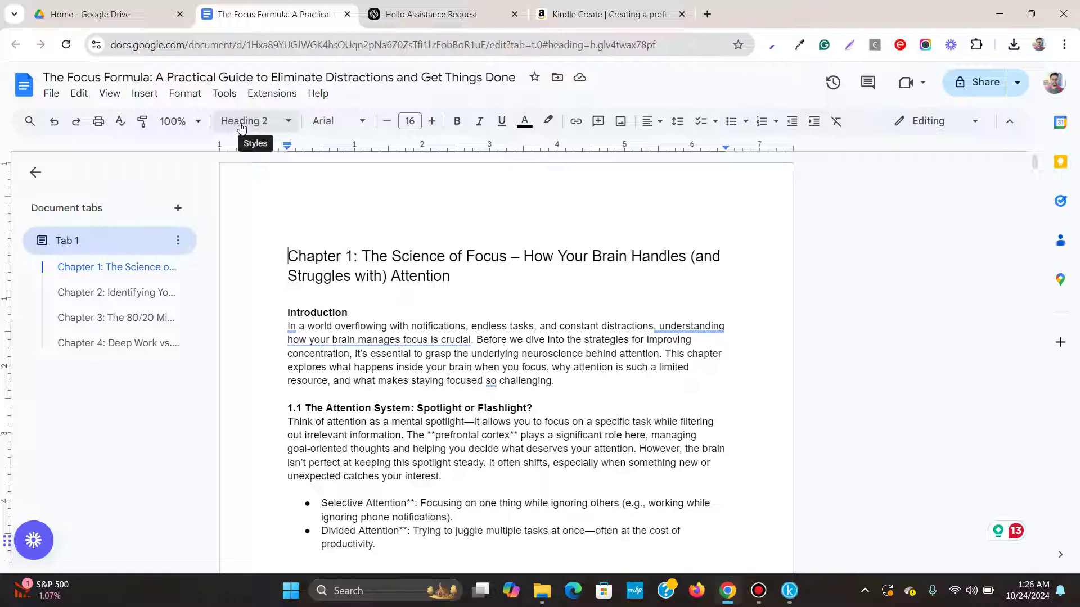
pyautogui.click(790, 590)
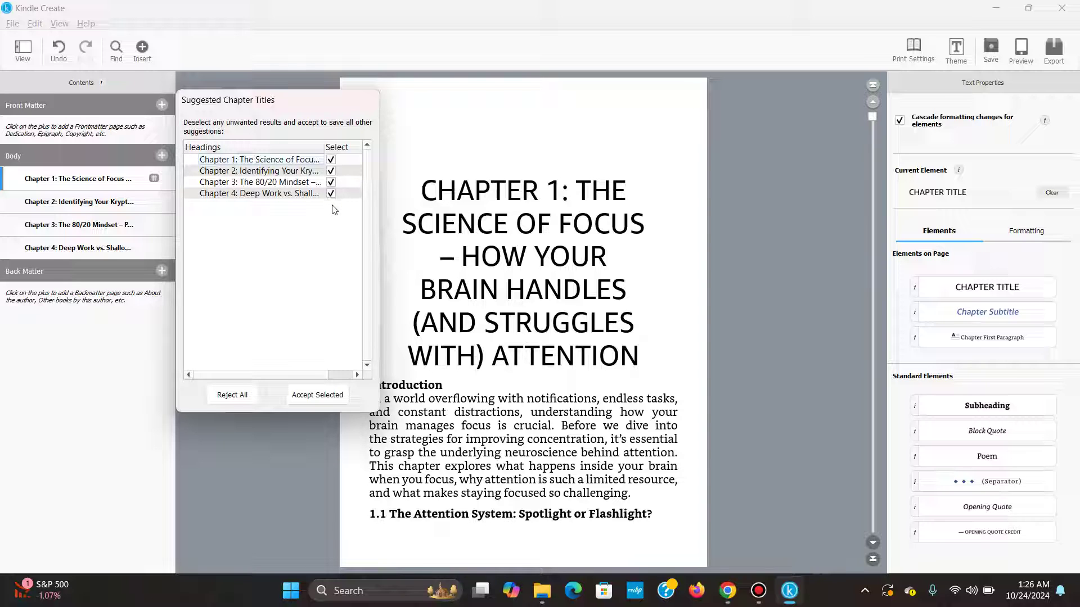
# Accept the four suggested chapter titles and apply the Classic theme to the book.
pyautogui.click(317, 395)
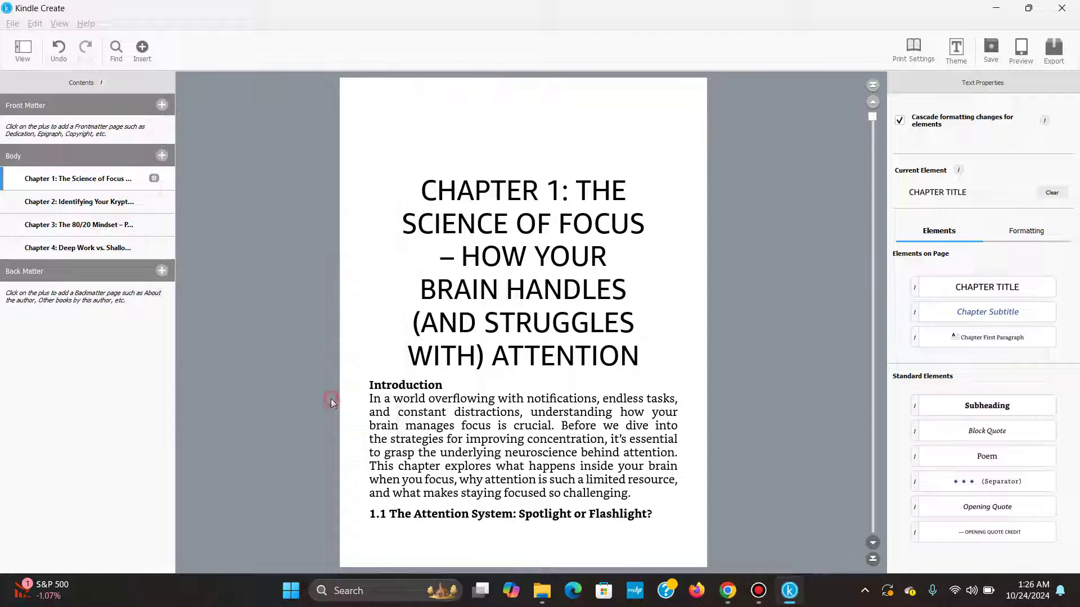
pyautogui.click(956, 51)
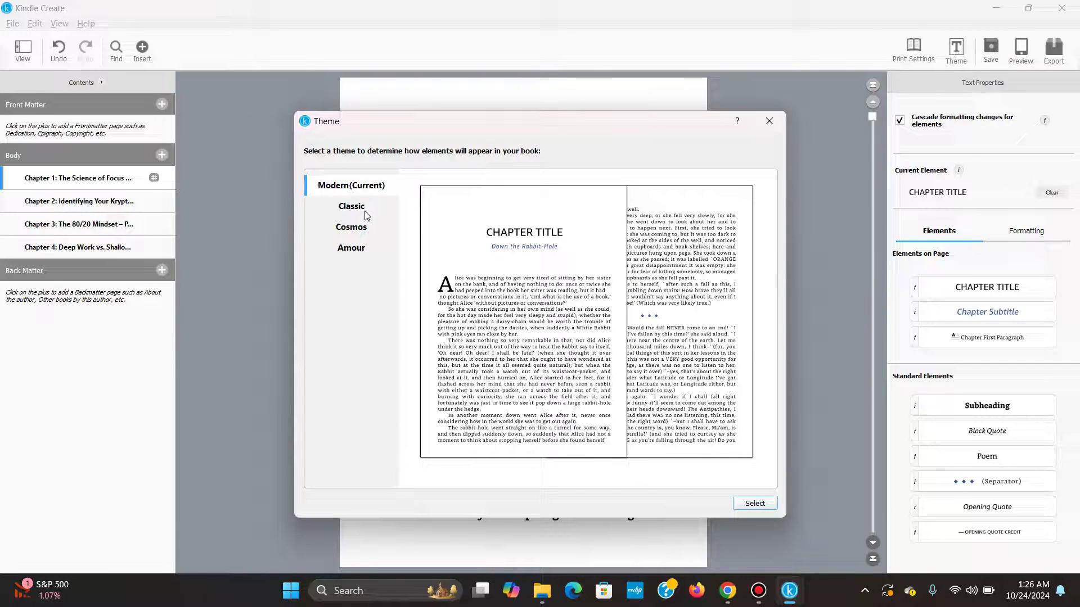
pyautogui.click(364, 209)
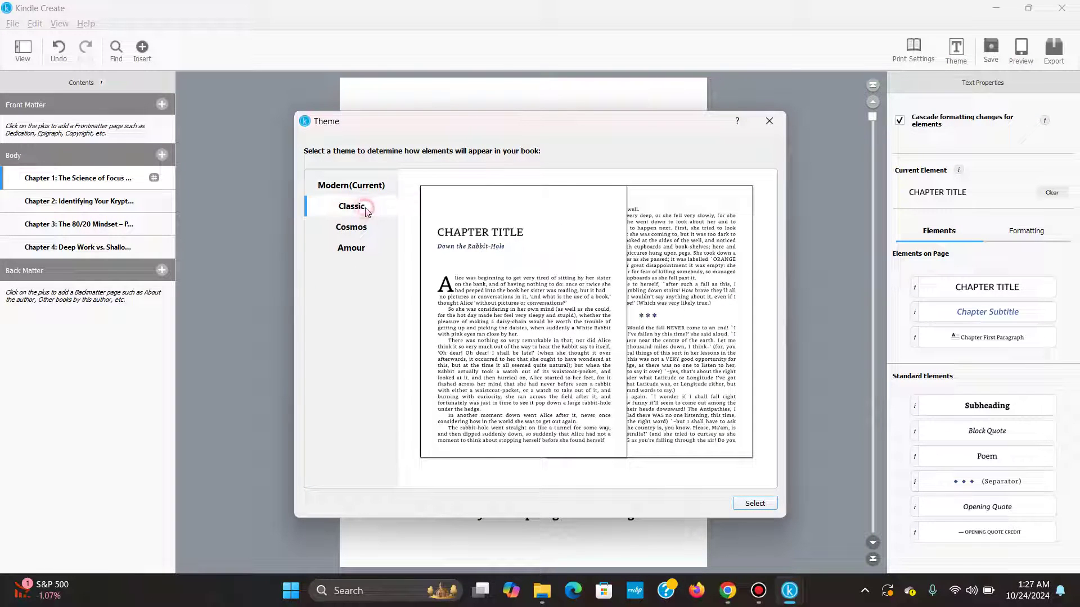
pyautogui.click(755, 504)
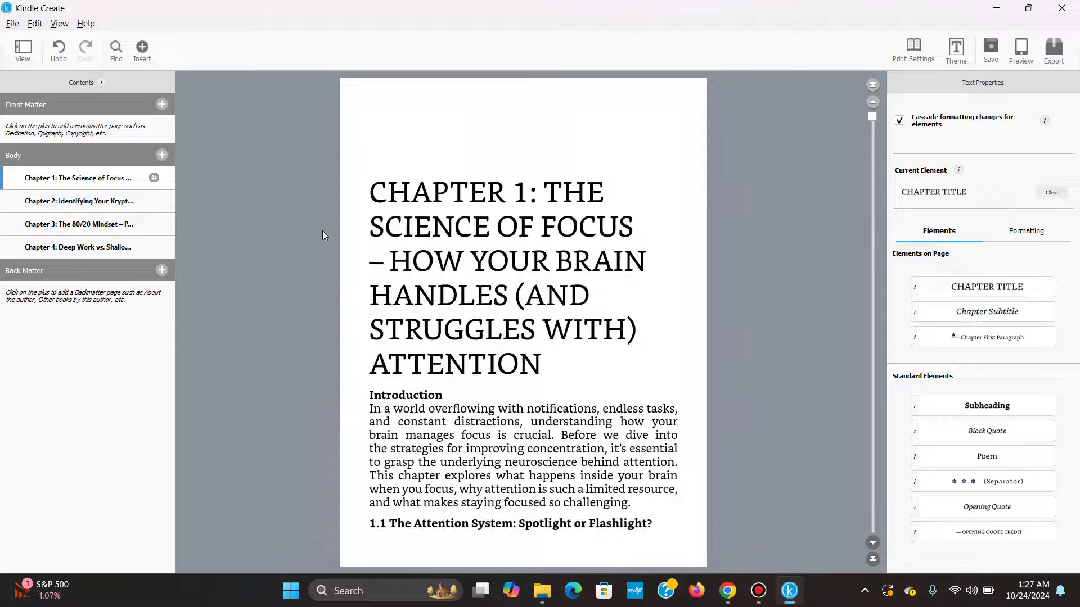
# Switch the book's theme from Classic to Cosmos.
pyautogui.click(962, 60)
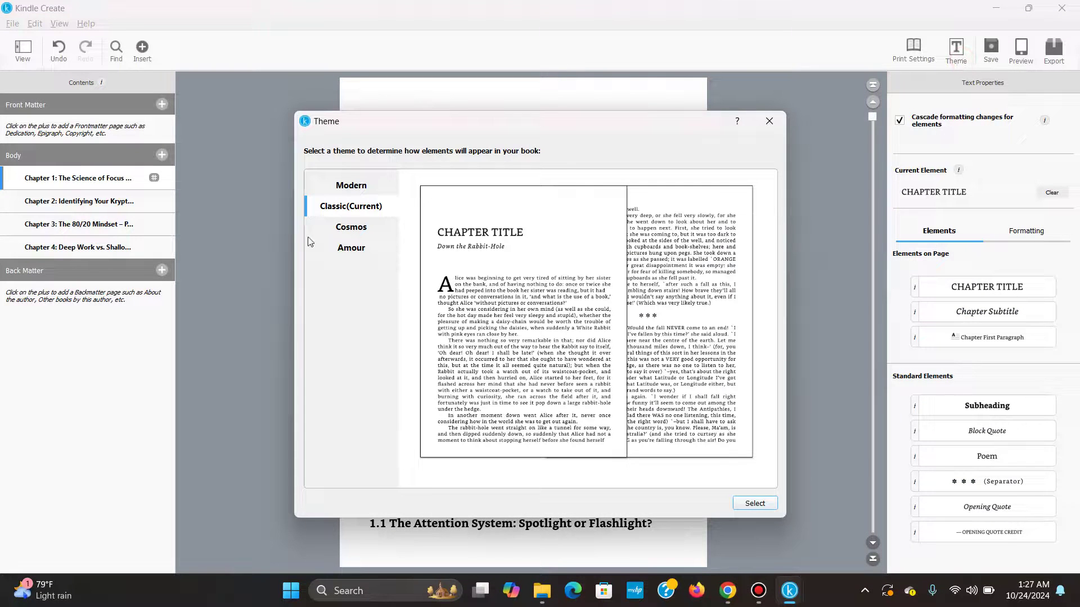
pyautogui.click(326, 226)
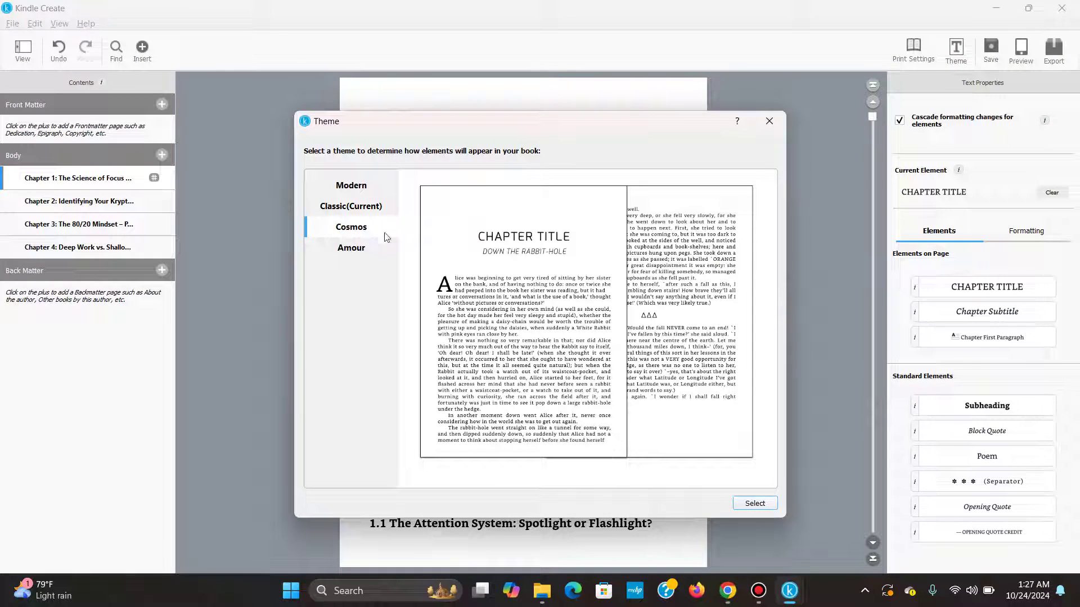
pyautogui.click(754, 502)
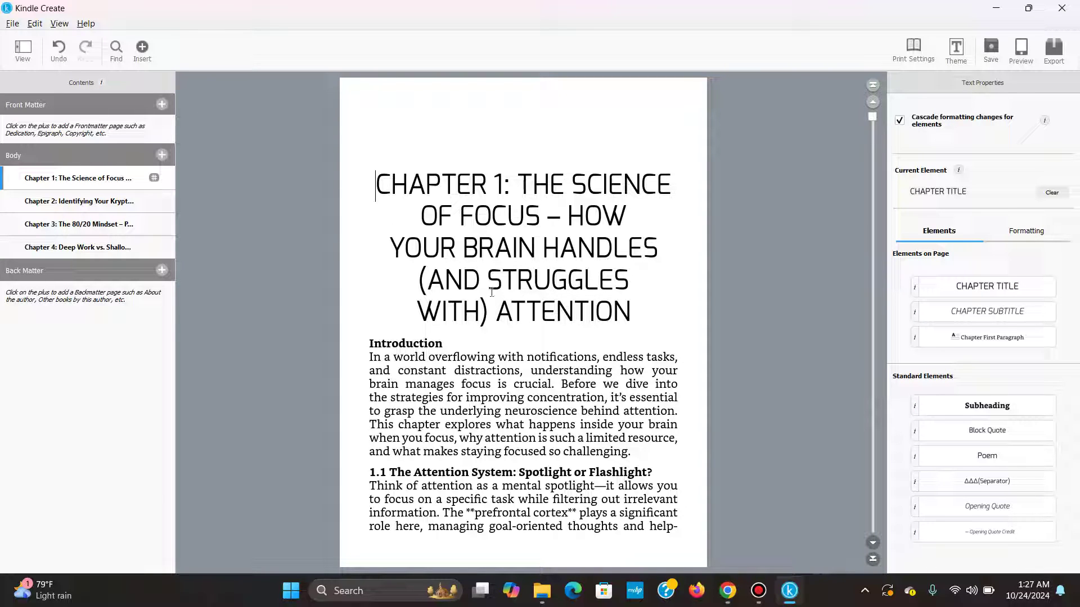
pyautogui.scroll(-15, 739, 278)
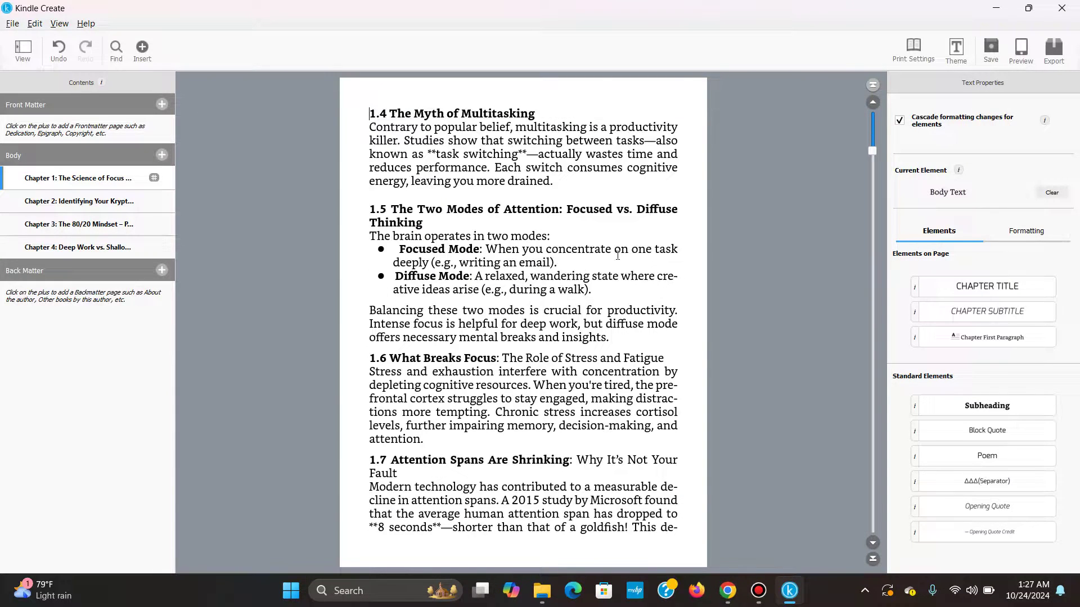
pyautogui.scroll(-10, 617, 255)
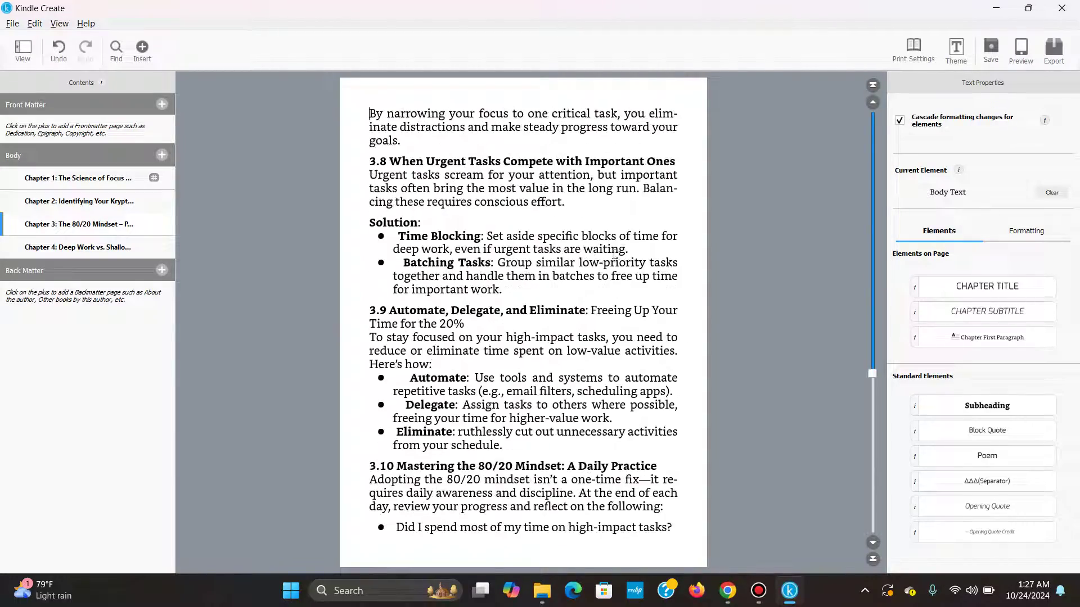
pyautogui.scroll(20, 613, 255)
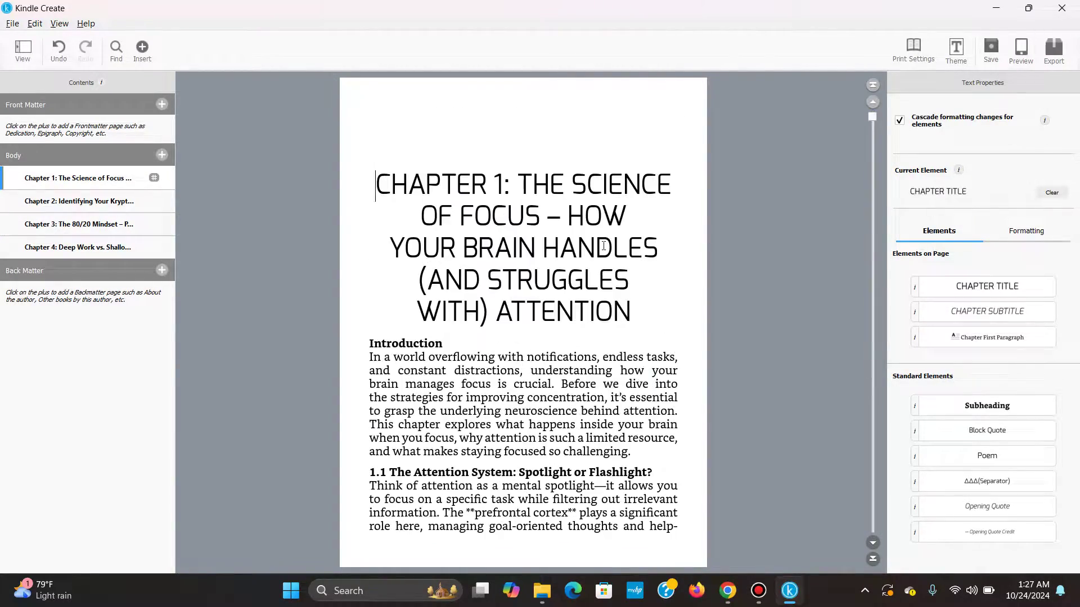
pyautogui.scroll(-5, 503, 257)
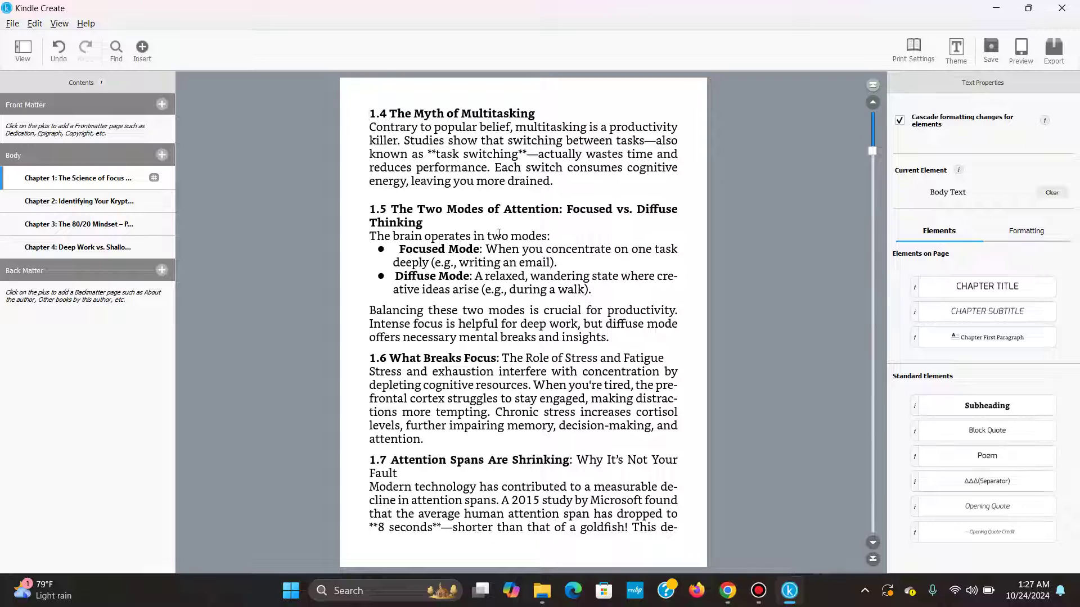
pyautogui.scroll(5, 499, 233)
pyautogui.scroll(-5, 450, 214)
pyautogui.scroll(3, 376, 178)
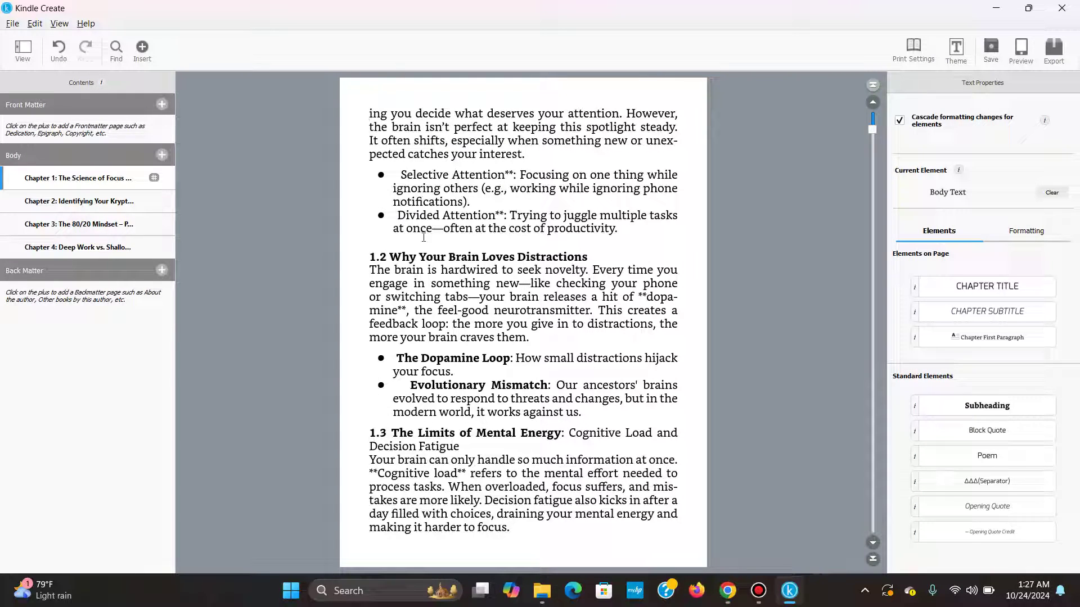
pyautogui.scroll(-20, 427, 321)
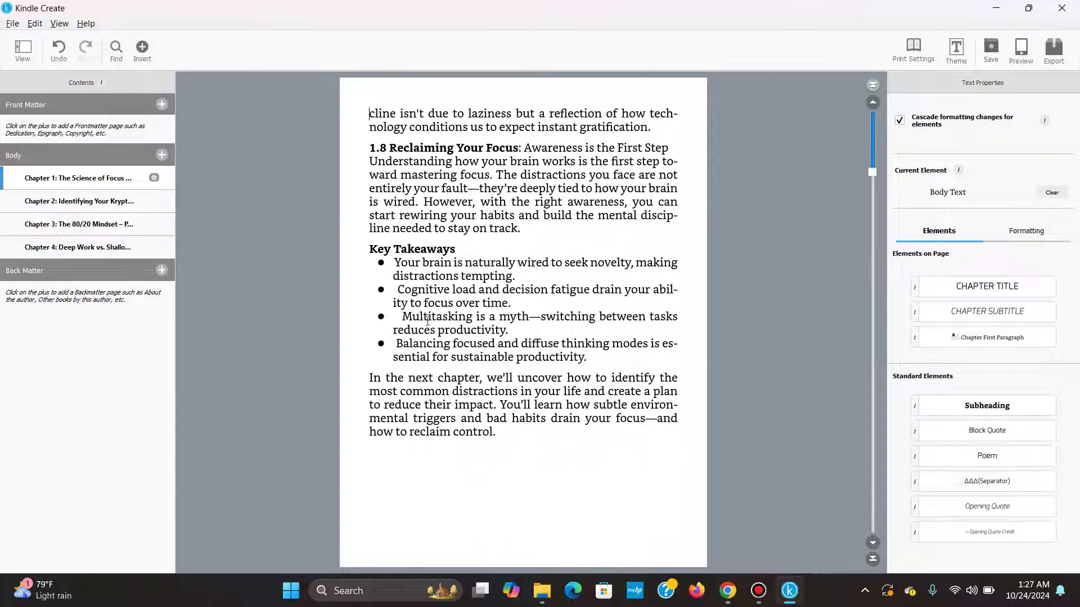
pyautogui.scroll(-15, 429, 318)
pyautogui.scroll(10, 431, 317)
pyautogui.scroll(-12, 431, 318)
pyautogui.scroll(20, 477, 324)
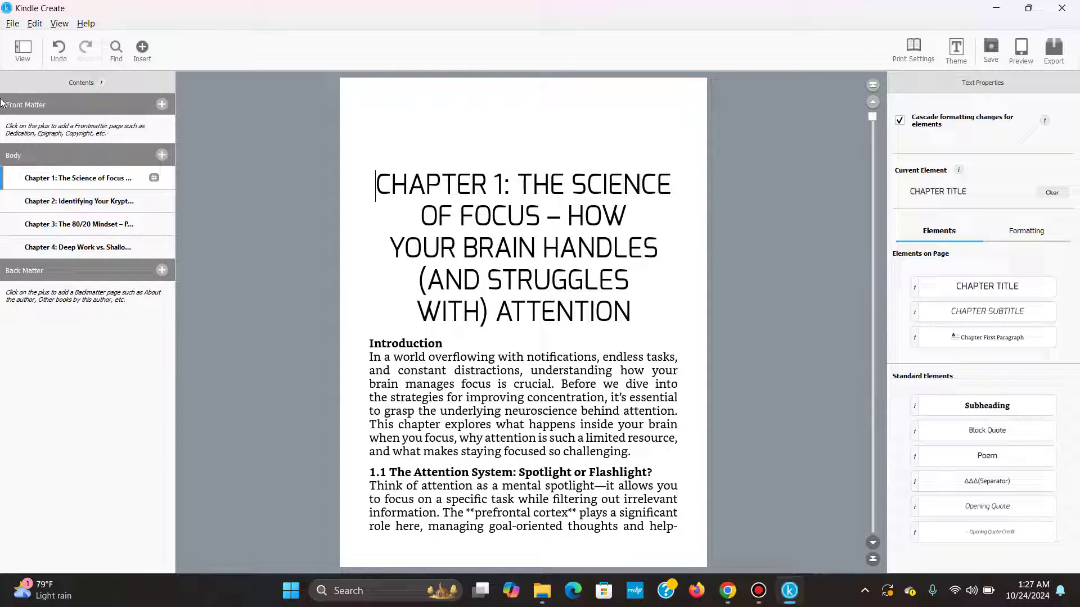
# Start a Title Page and copy the book's subtitle from the Google Docs manuscript.
pyautogui.click(160, 105)
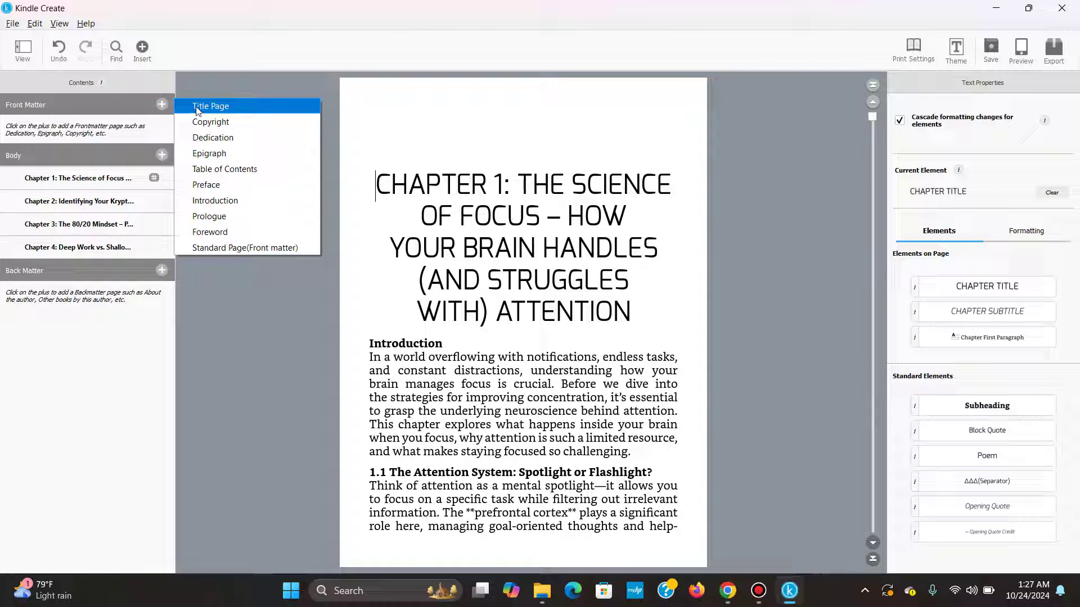
pyautogui.click(229, 109)
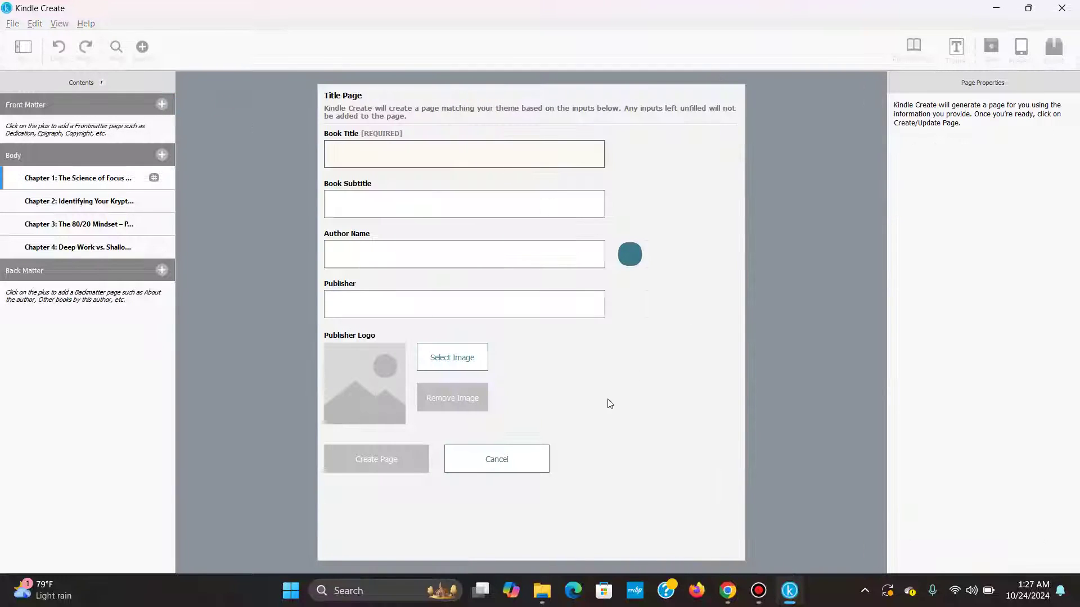
pyautogui.click(727, 591)
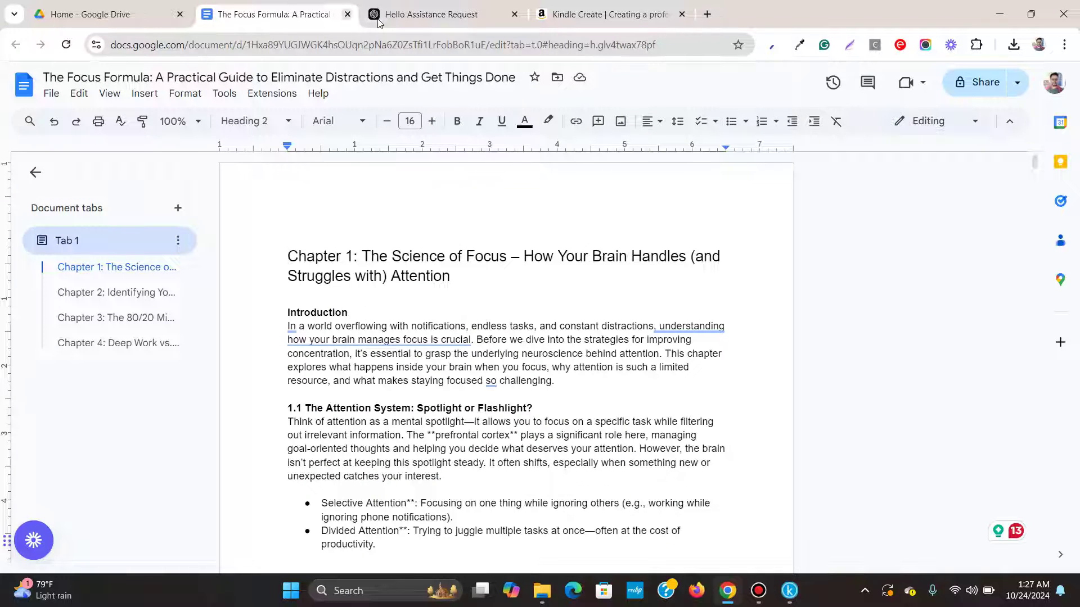
pyautogui.click(123, 75)
pyautogui.hotkey('alt', 'Tab')
pyautogui.hotkey('alt', 'Tab')
pyautogui.hotkey('ctrl', 'Right')
pyautogui.hotkey('shift', 'End')
pyautogui.hotkey('ctrl', 'c')
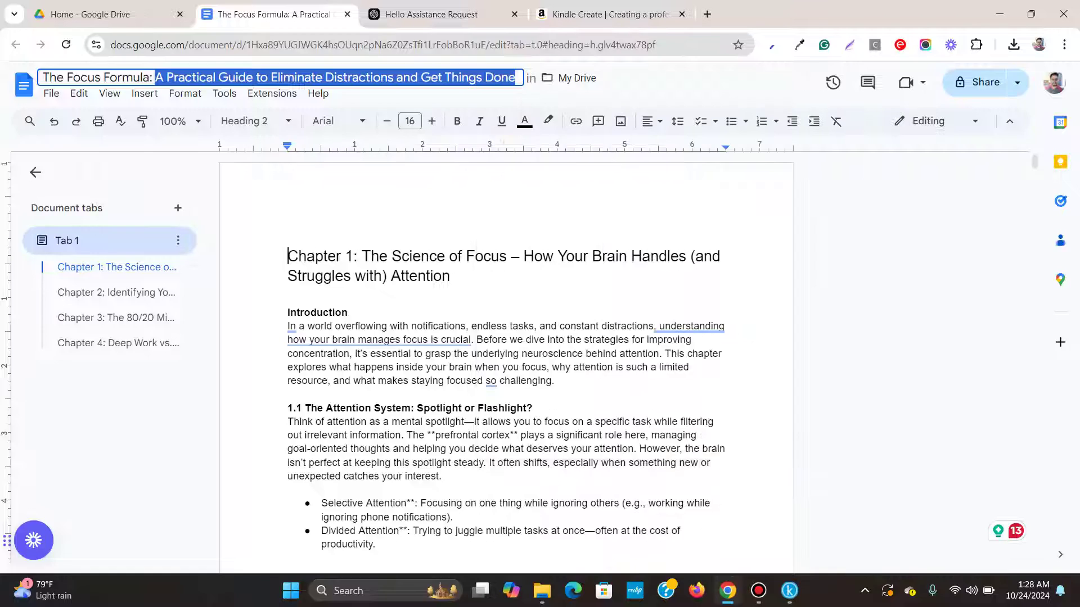
# Paste the subtitle into the title page form and enter the author's name and publisher.
pyautogui.click(789, 591)
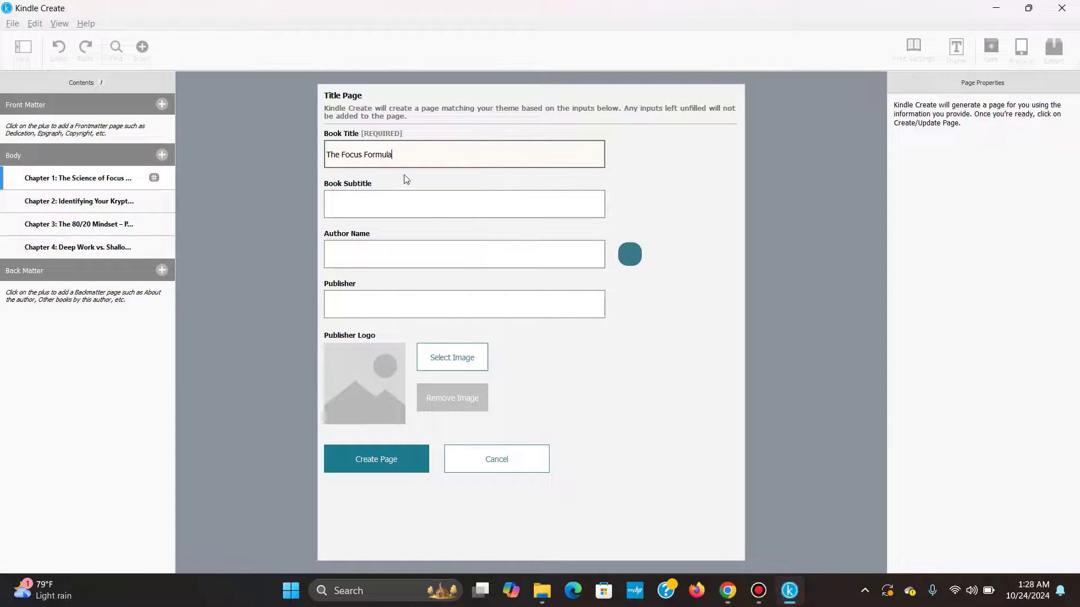
pyautogui.rightClick(400, 202)
pyautogui.click(438, 270)
pyautogui.click(427, 258)
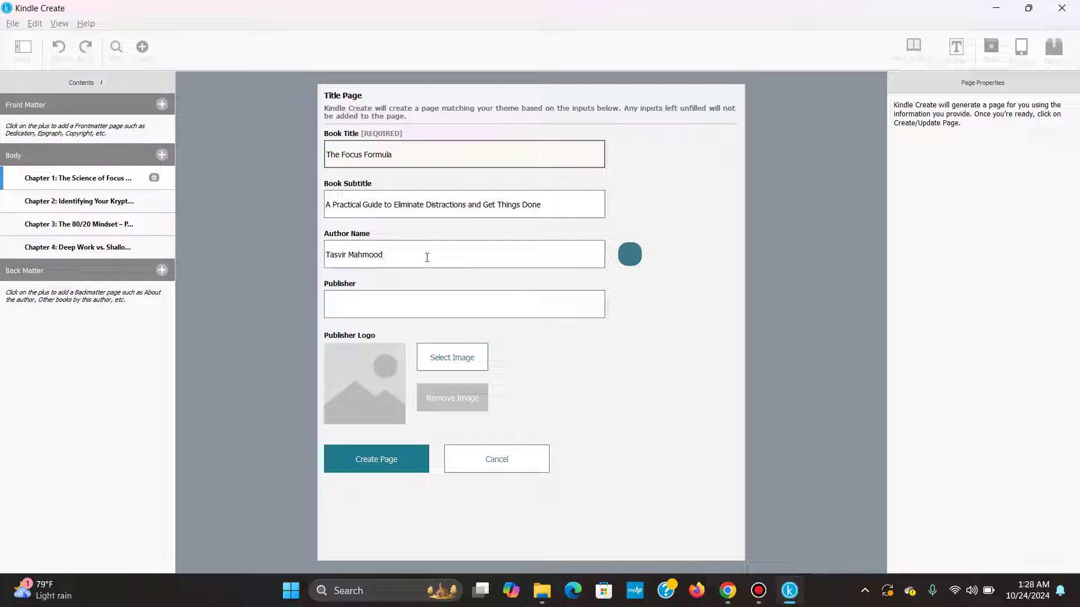
pyautogui.click(407, 307)
pyautogui.write('ss')
# Create the title page, then edit it so the publisher's name starts with a capital T.
pyautogui.click(367, 465)
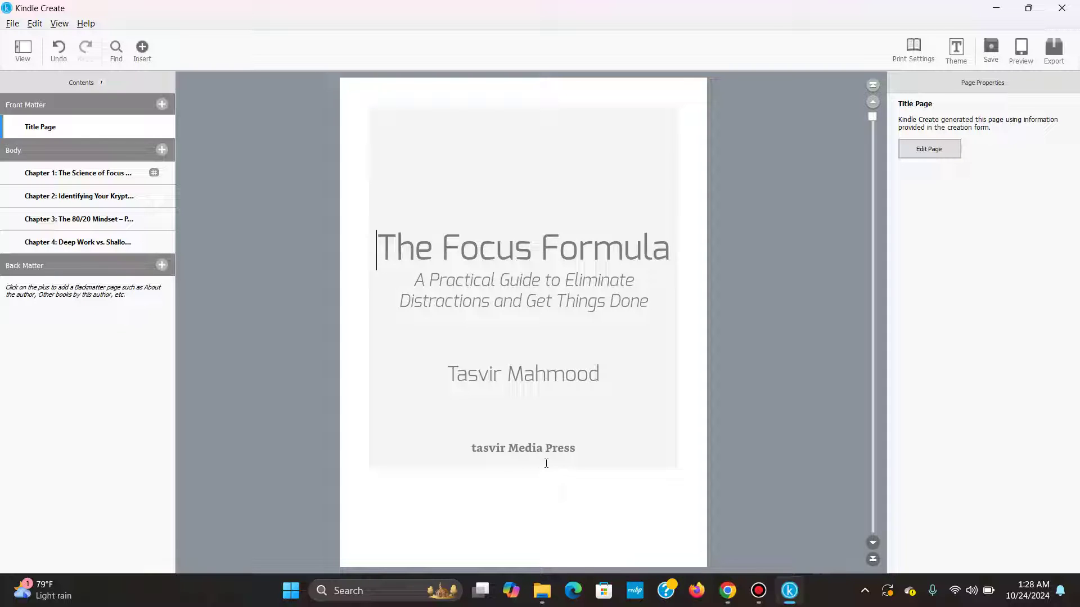
pyautogui.click(913, 149)
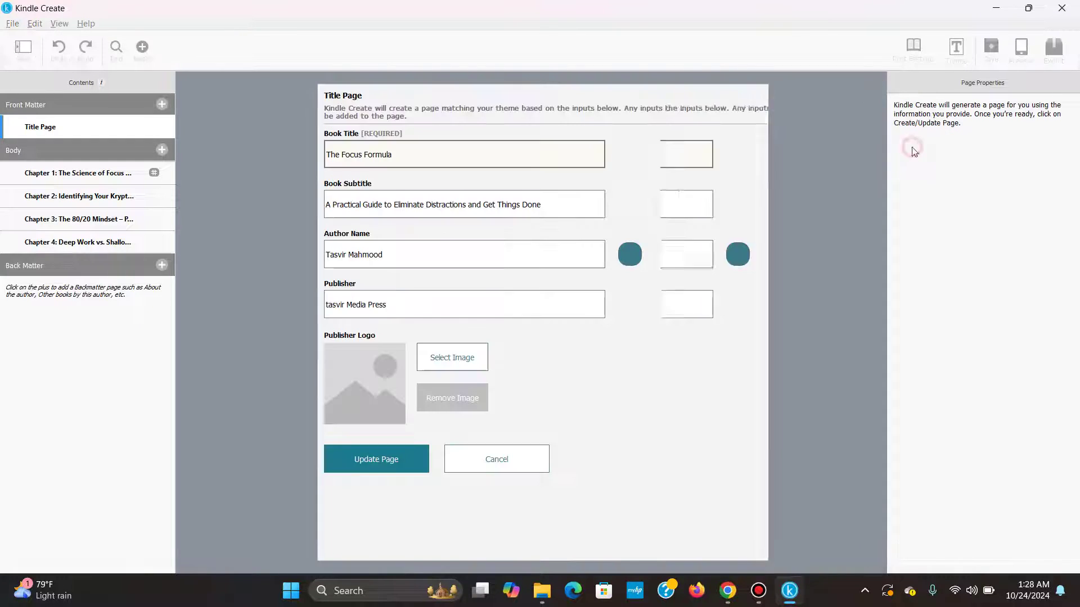
pyautogui.click(327, 305)
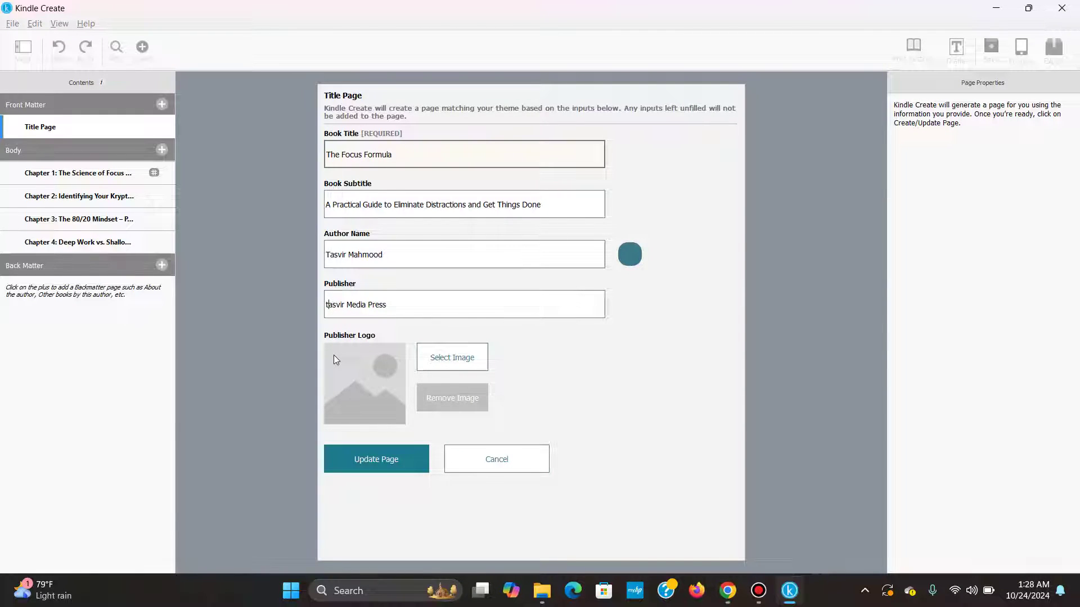
pyautogui.press('Delete')
pyautogui.write('T')
pyautogui.click(354, 471)
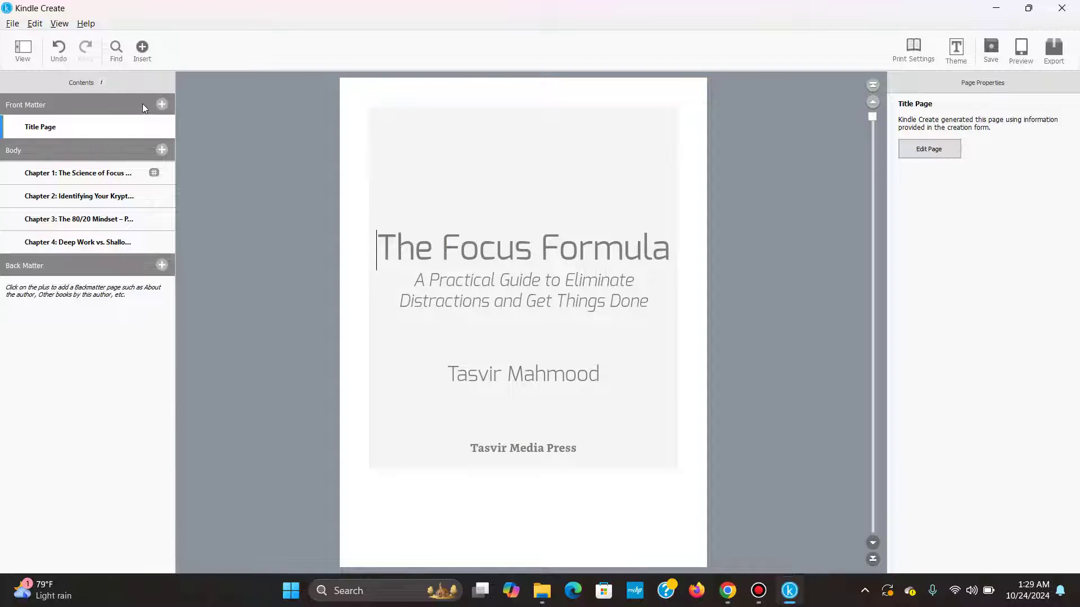
pyautogui.click(163, 105)
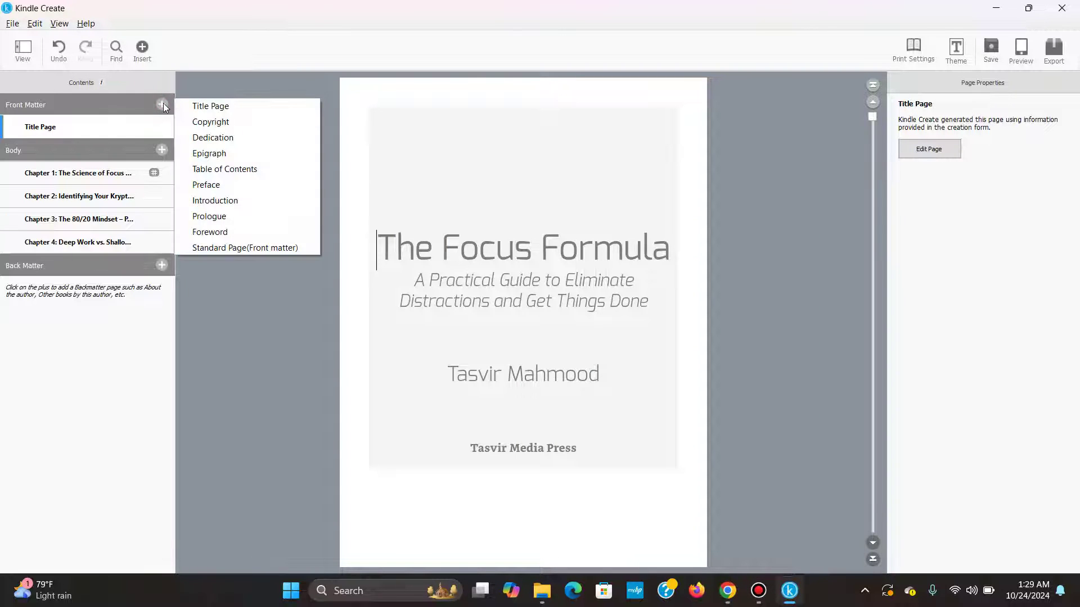
# Create a Copyright page dated 2024 with rights notice, ISBN-13/ISBN-10, cover credit and printing lines.
pyautogui.click(205, 123)
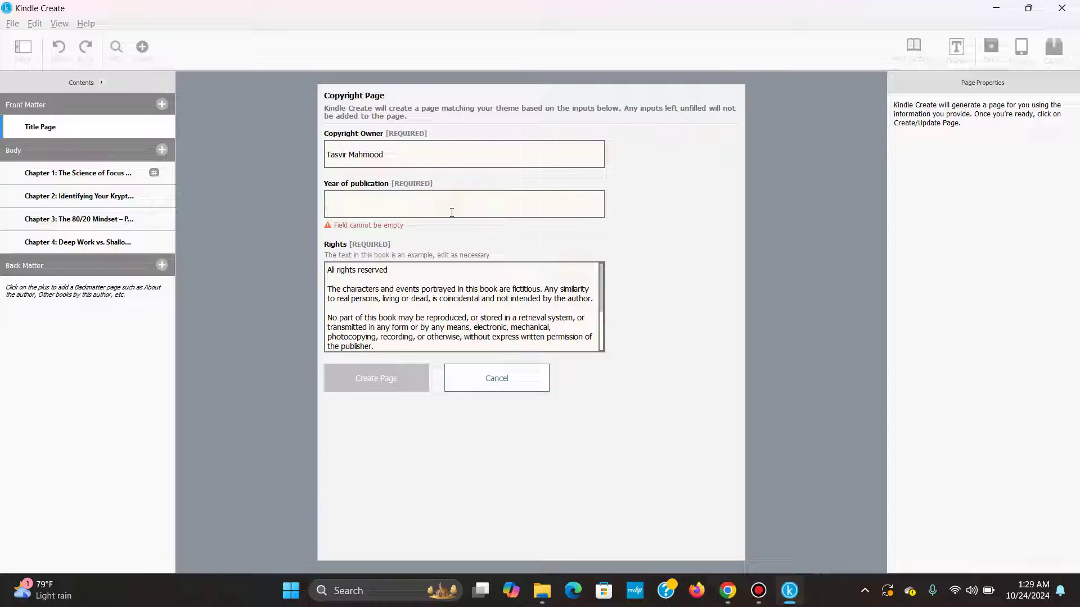
pyautogui.write('2024')
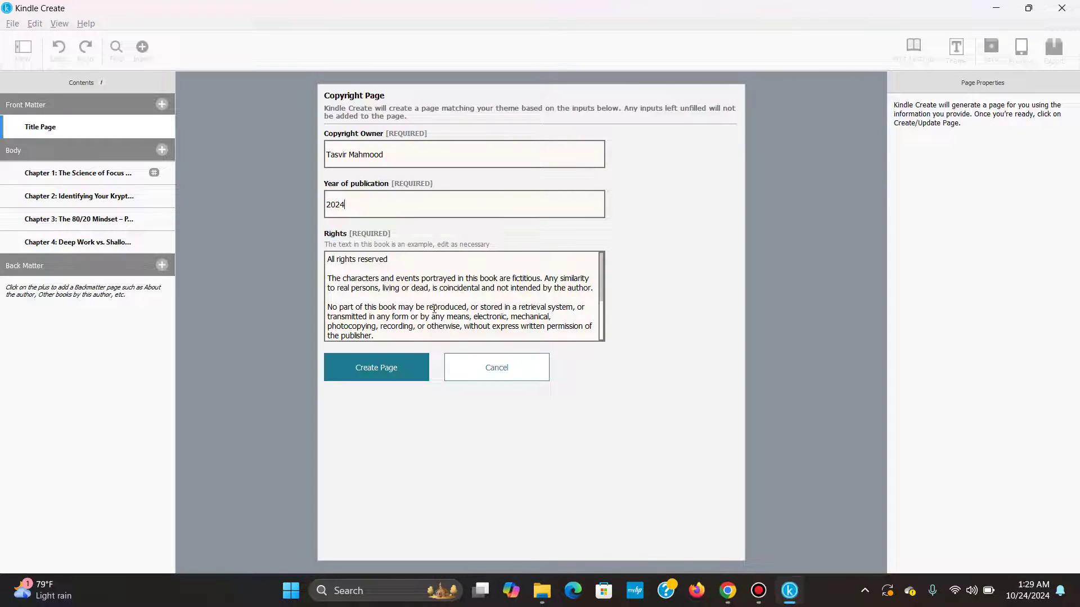
pyautogui.scroll(-2, 401, 299)
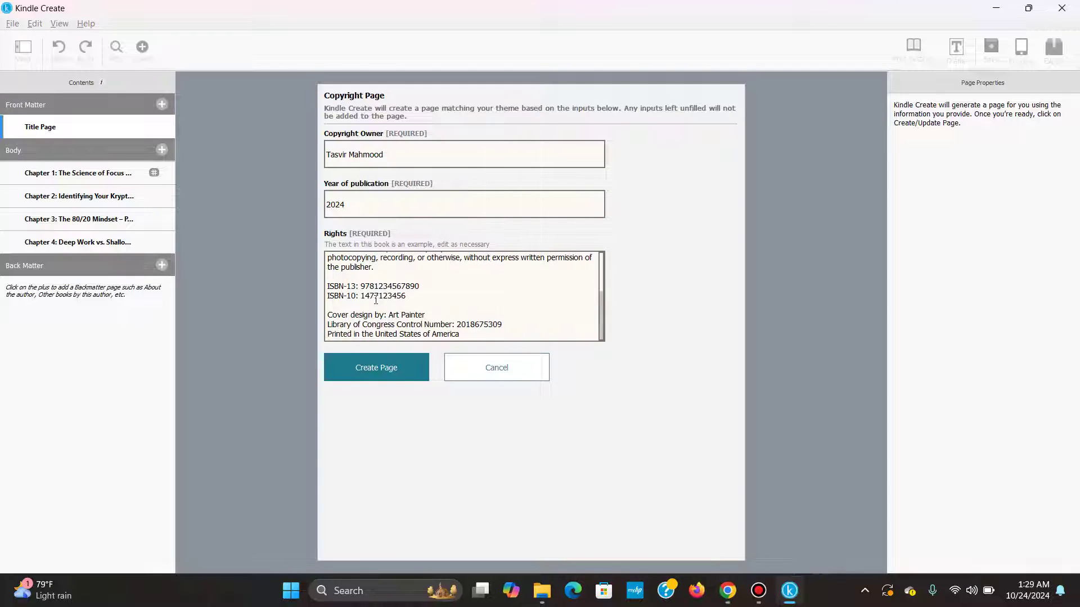
pyautogui.scroll(2, 376, 300)
pyautogui.scroll(2, 376, 300)
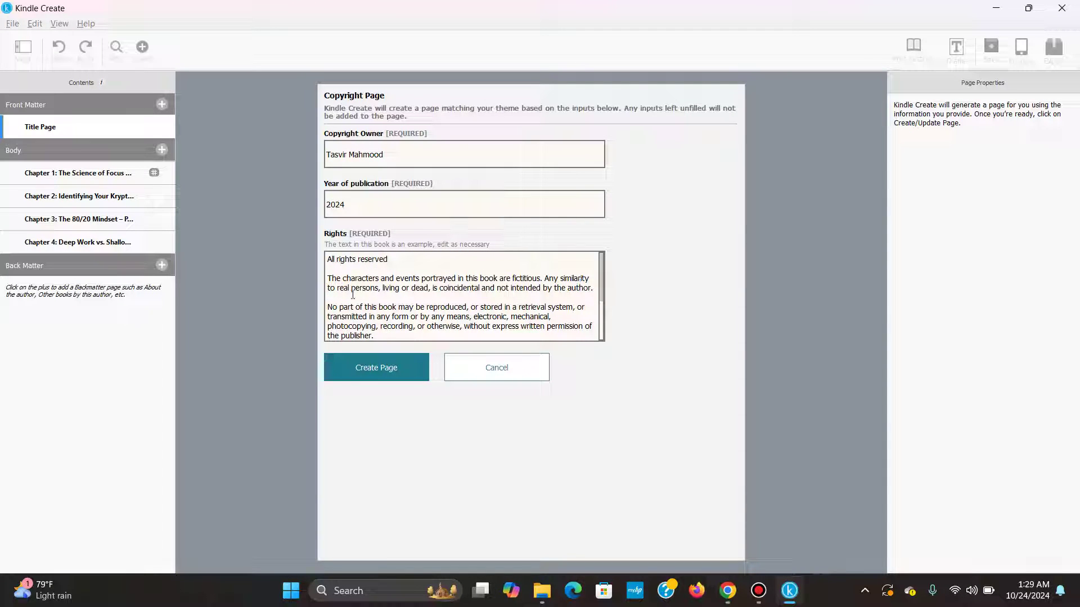
pyautogui.scroll(-1, 355, 295)
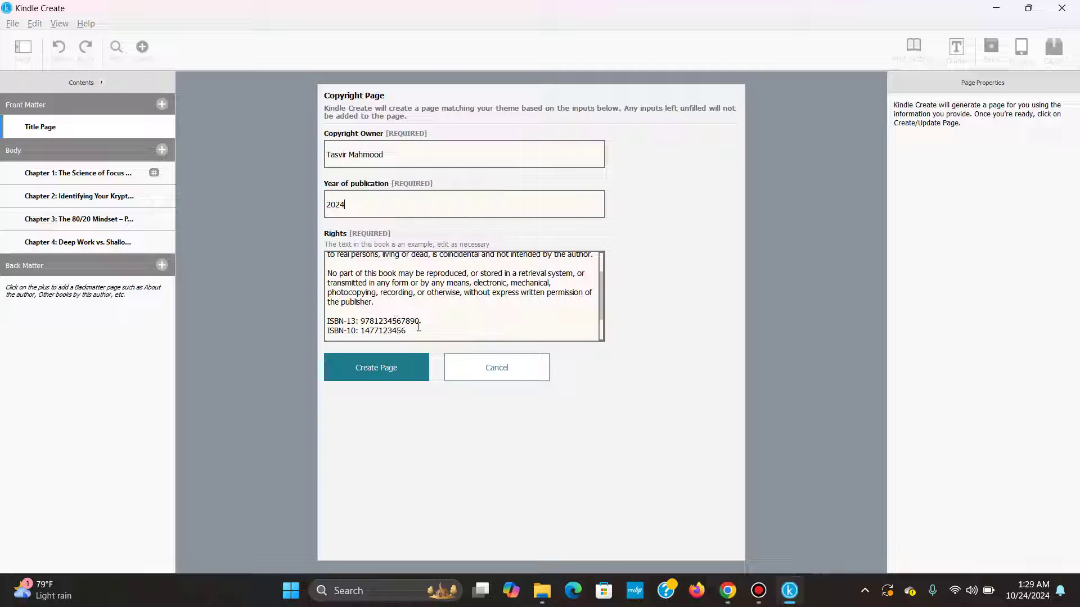
pyautogui.scroll(2, 381, 283)
pyautogui.scroll(-5, 469, 336)
pyautogui.scroll(3, 476, 327)
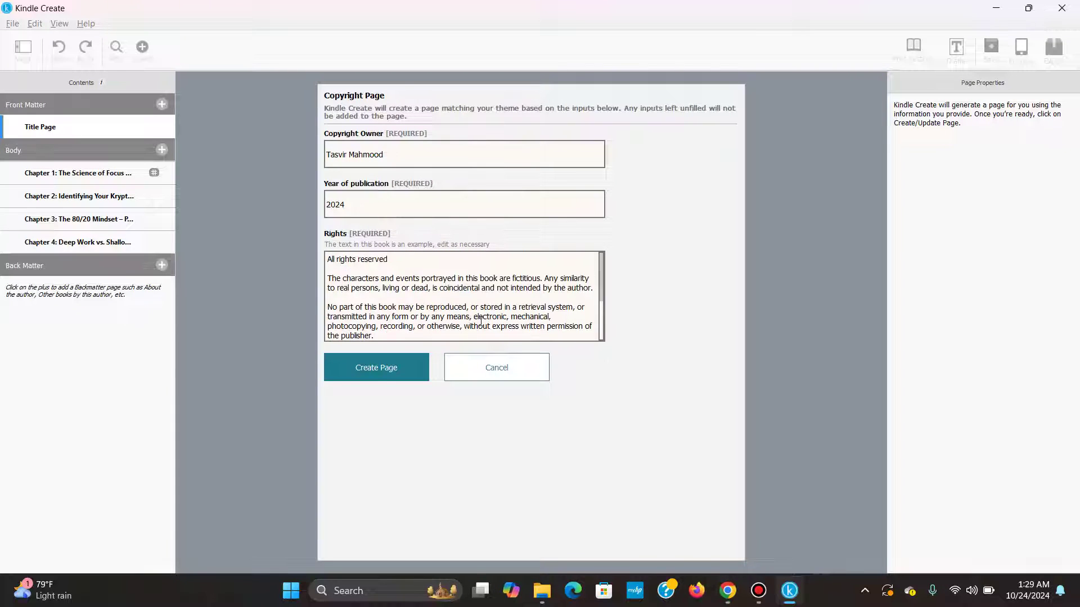
pyautogui.click(356, 371)
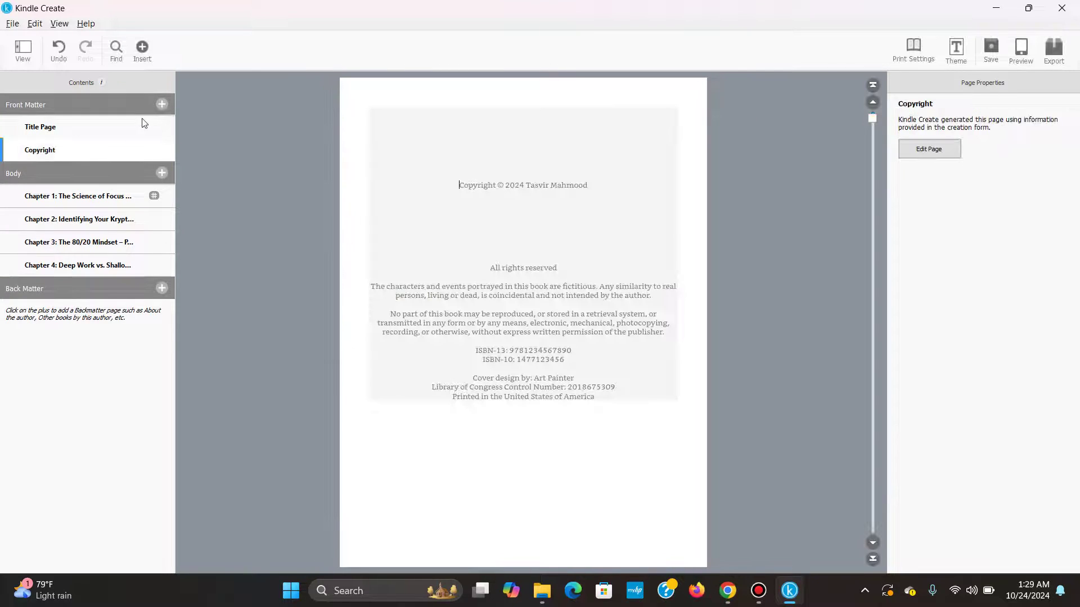
# Create a Dedication front-matter page with the text 'Dedicated to my beloved mother'.
pyautogui.click(162, 104)
pyautogui.click(214, 138)
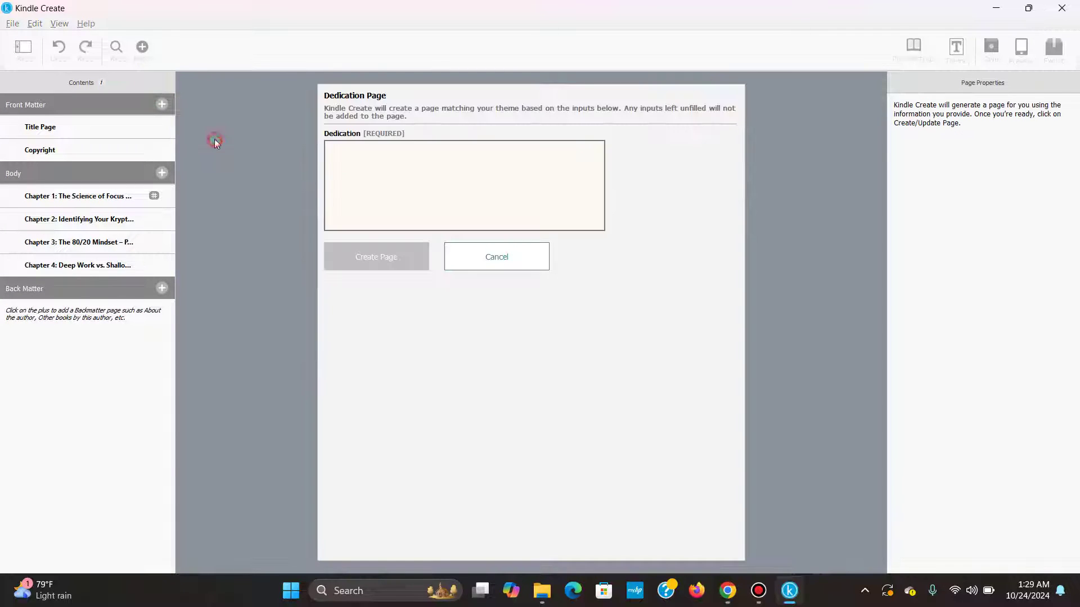
pyautogui.click(375, 167)
pyautogui.write('Dedi')
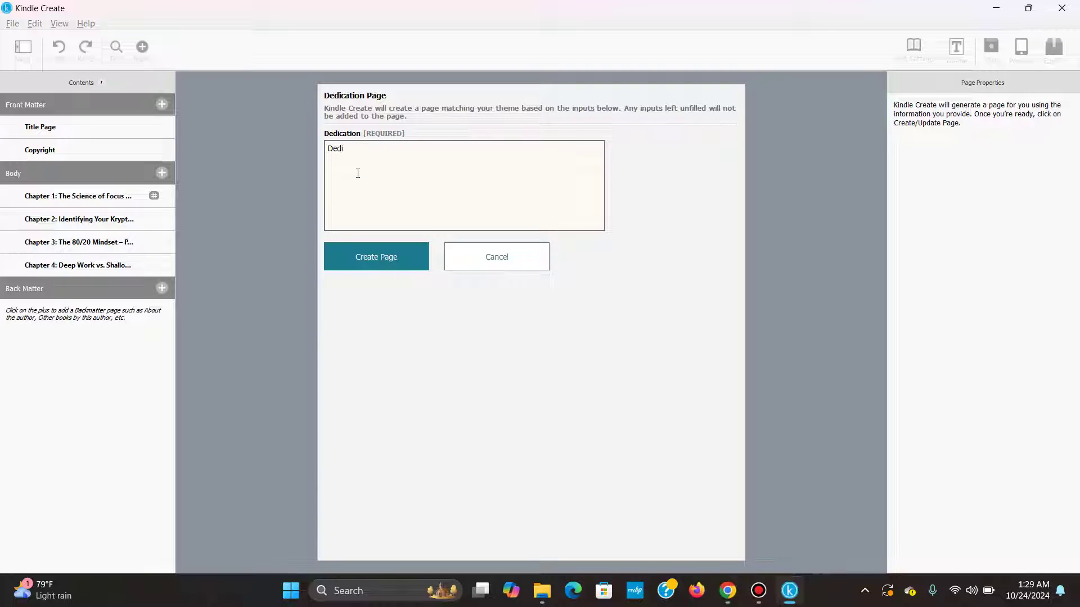
pyautogui.write('cated to my beloved mother')
pyautogui.click(403, 258)
pyautogui.click(160, 105)
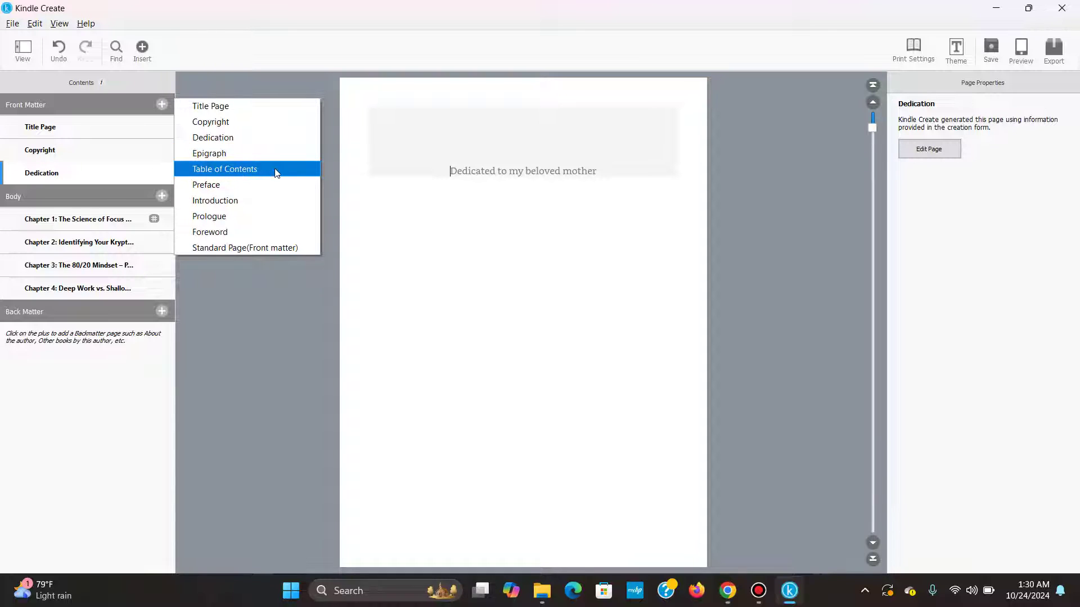
# Insert a generated Contents page linking Title Page, Copyright, Dedication and Chapters 1–4.
pyautogui.click(227, 171)
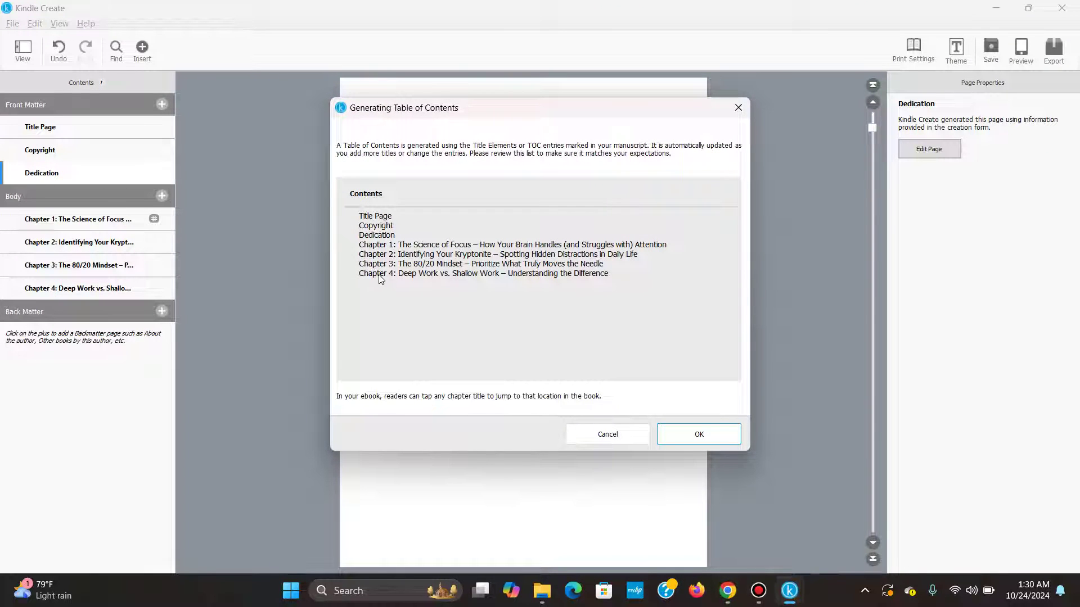
pyautogui.click(689, 433)
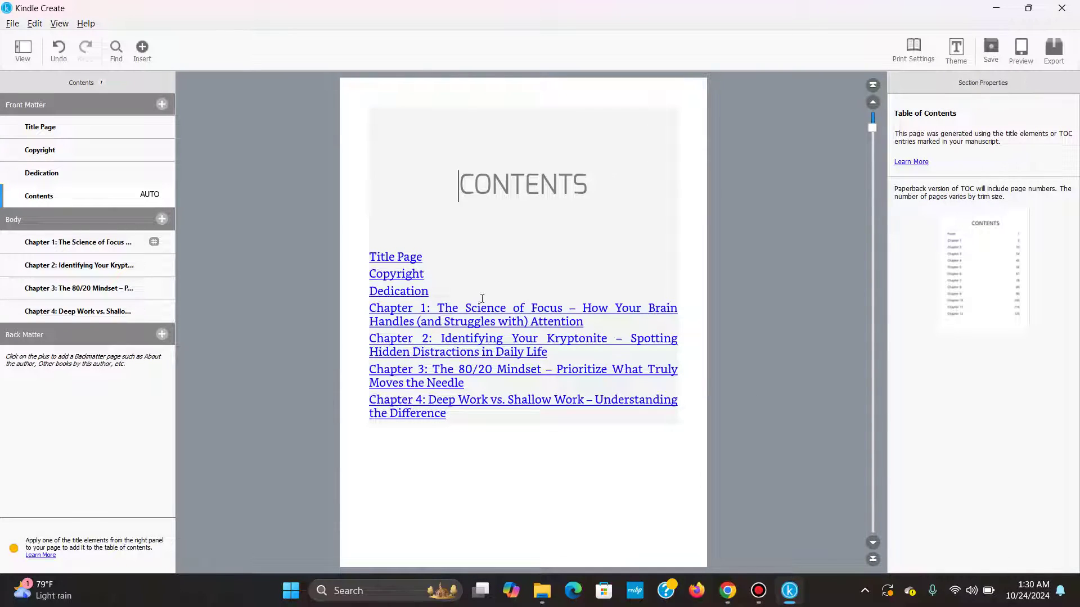
pyautogui.click(160, 104)
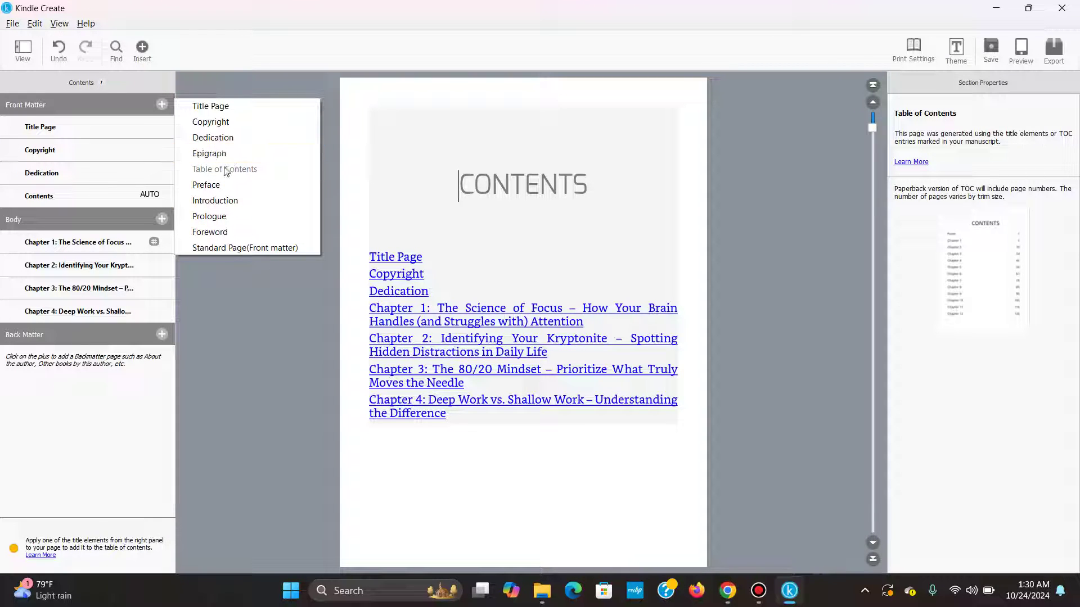
# Add an About The Author back-matter page and enter the author's name.
pyautogui.click(115, 79)
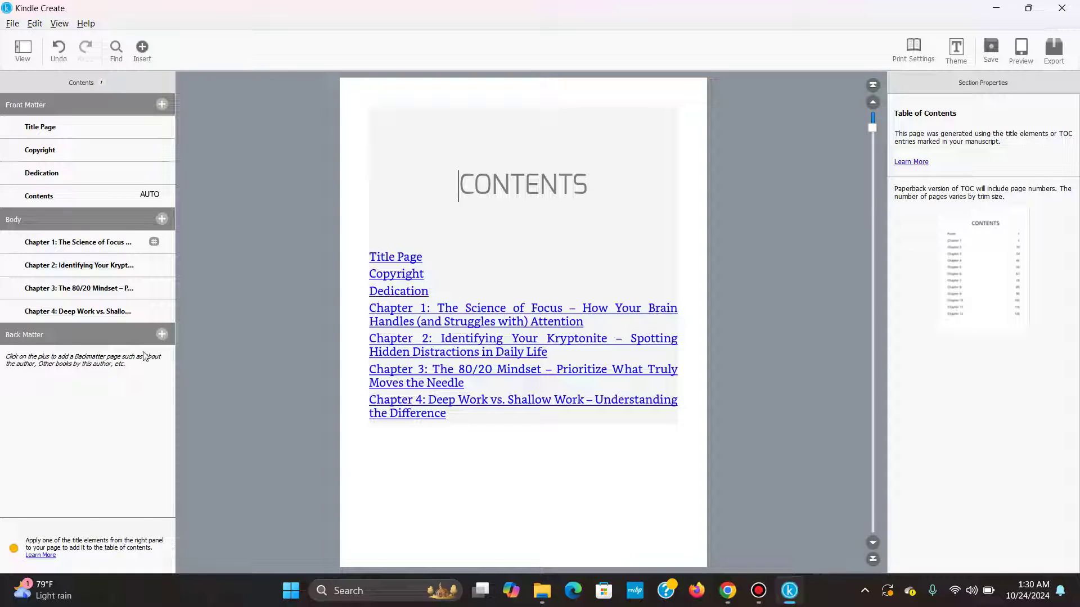
pyautogui.click(162, 335)
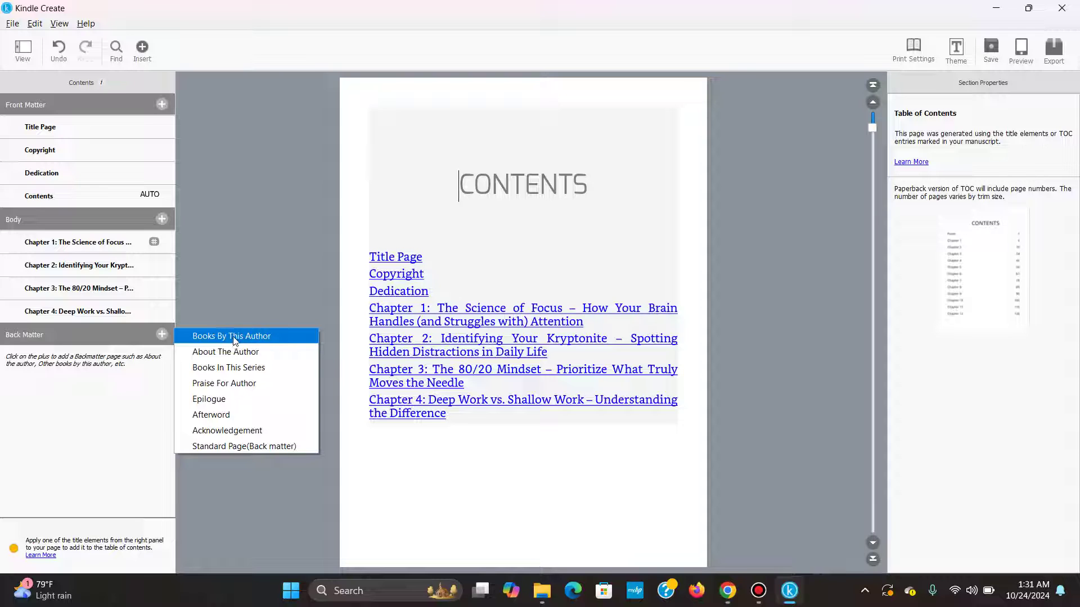
pyautogui.click(258, 356)
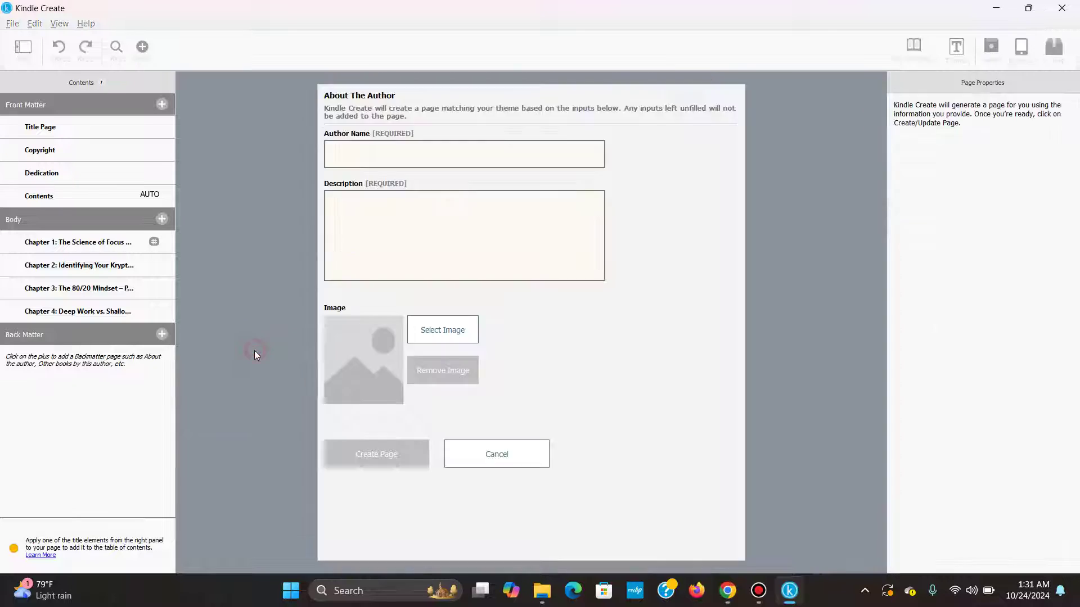
pyautogui.click(363, 162)
pyautogui.write('Tasvir ')
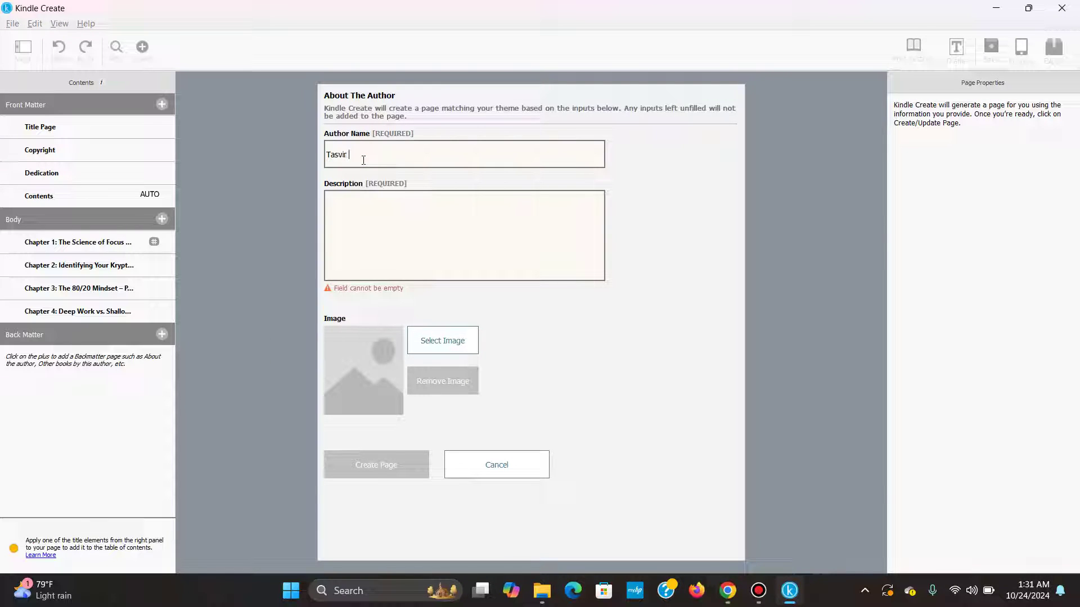
pyautogui.write('Mhhmood')
# Type the author's short biography about his 10-plus years of writing experience and birthplace.
pyautogui.click(374, 217)
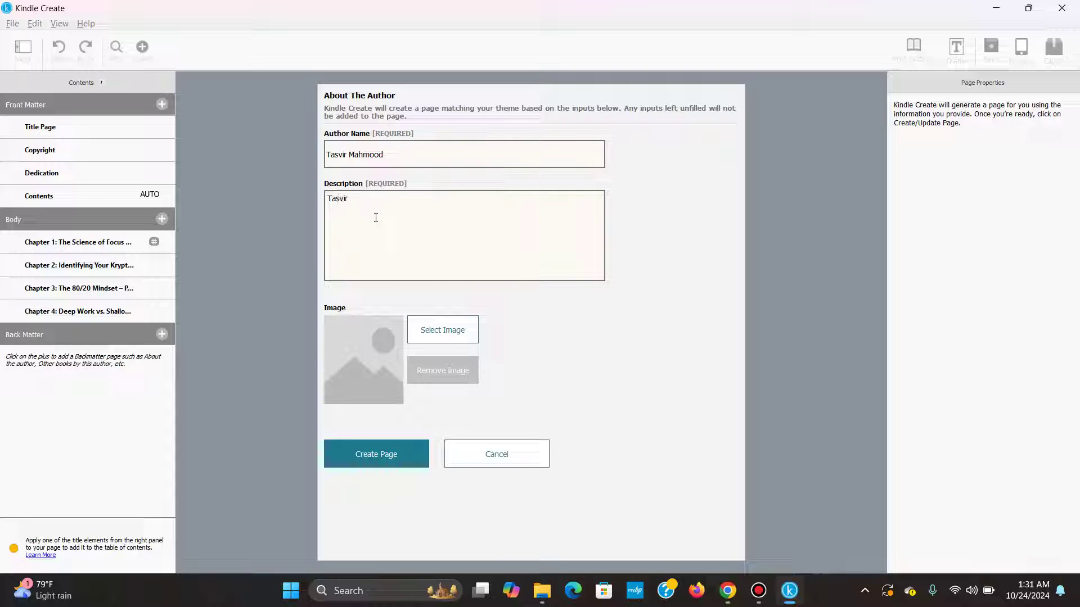
pyautogui.press('BackSpace')
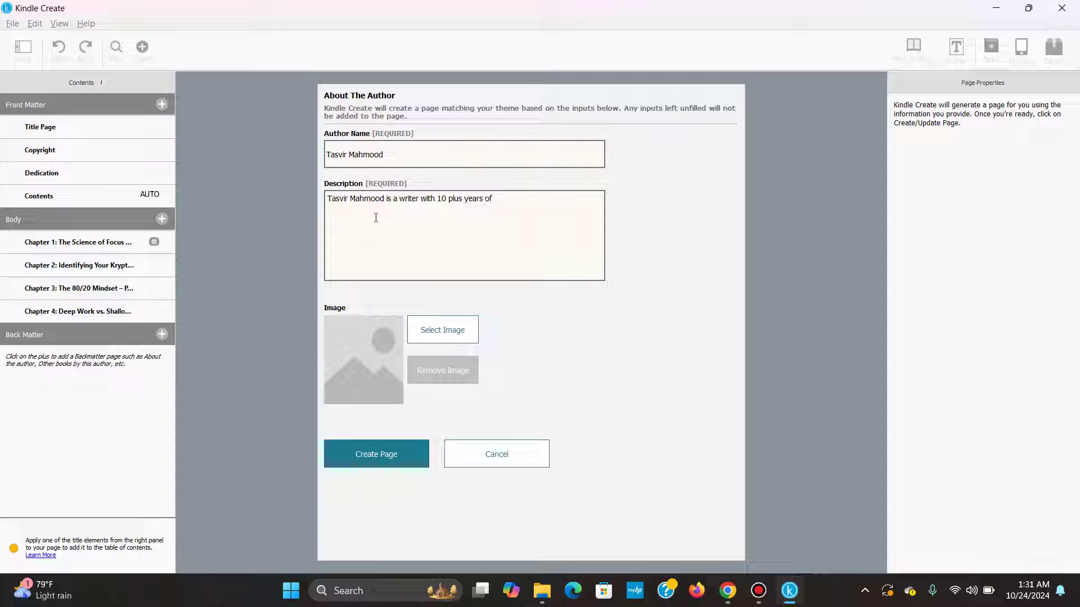
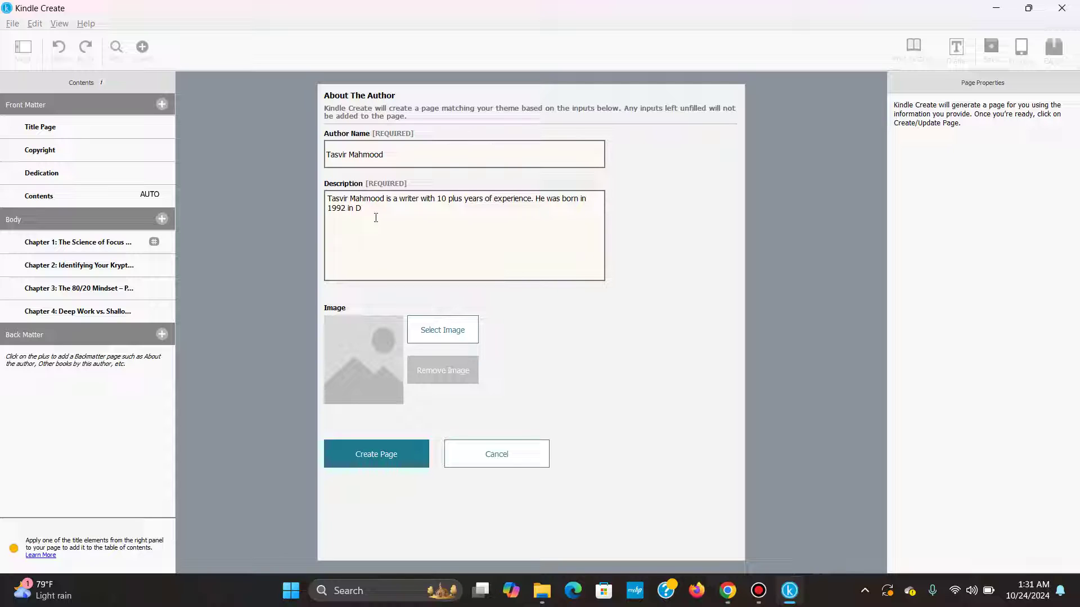
pyautogui.press('BackSpace')
# Look in Desktop > My Image for an author photo, cancel without choosing one, and return to Chrome.
pyautogui.click(433, 329)
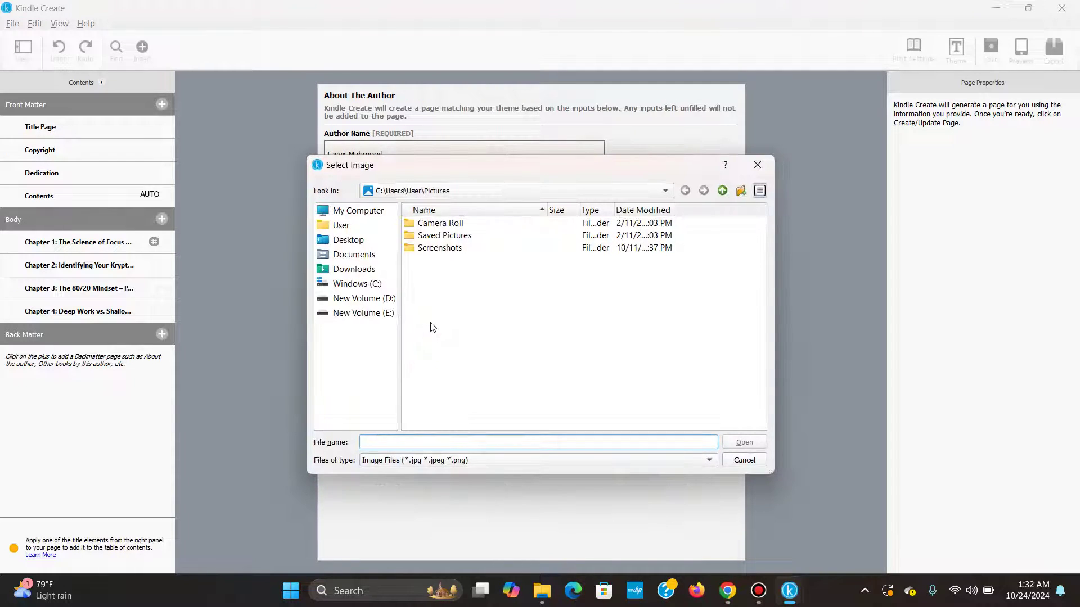
pyautogui.click(351, 240)
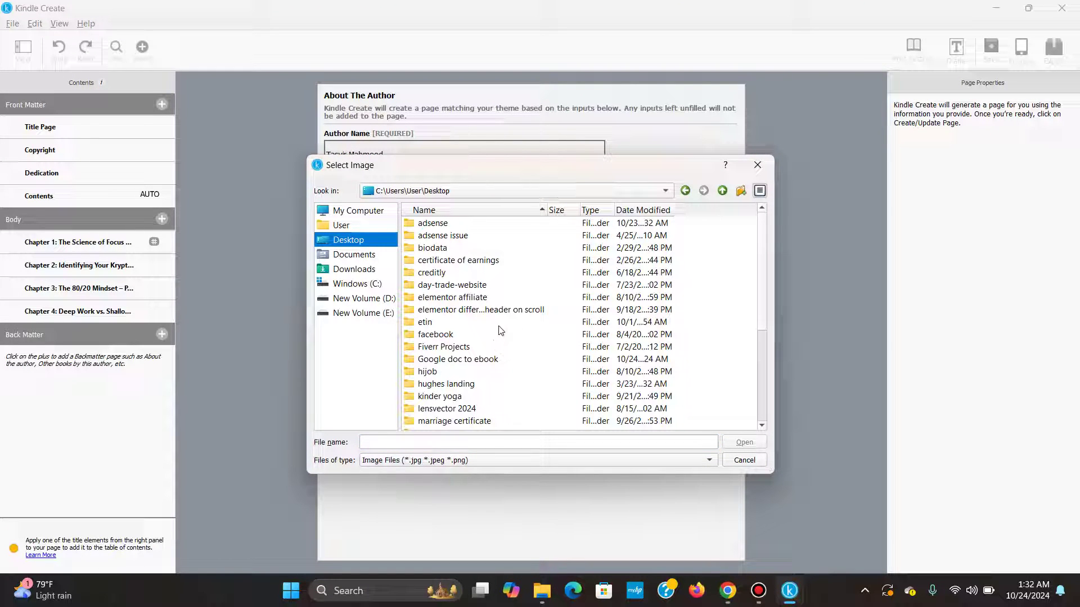
pyautogui.scroll(-4, 491, 300)
pyautogui.scroll(-1, 491, 300)
pyautogui.doubleClick(427, 298)
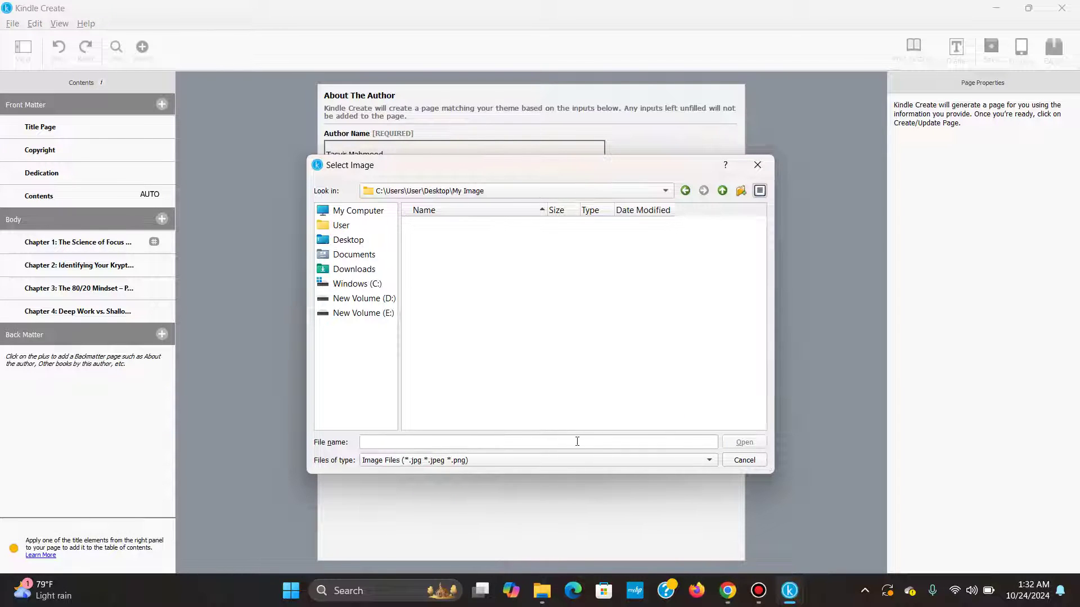
pyautogui.click(746, 460)
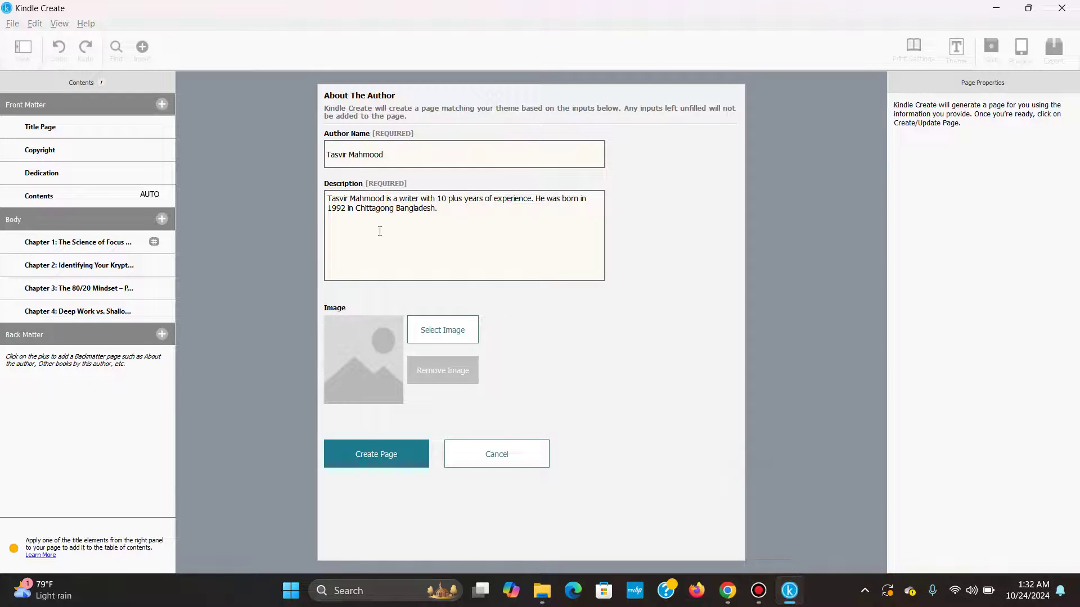
pyautogui.click(728, 590)
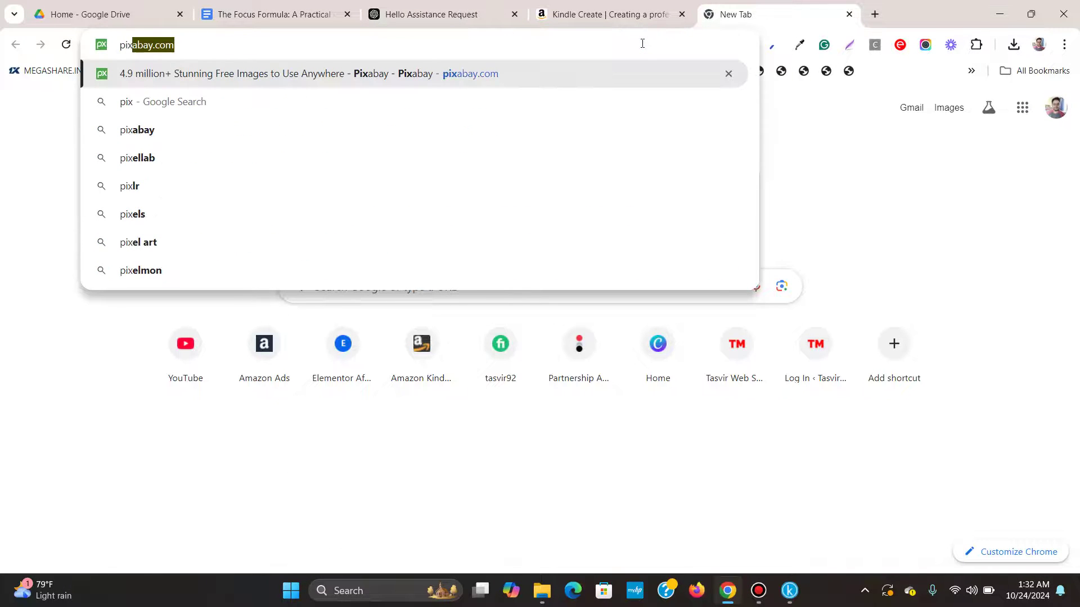
# Go to Pixabay and search for 'man' images.
pyautogui.press('Return')
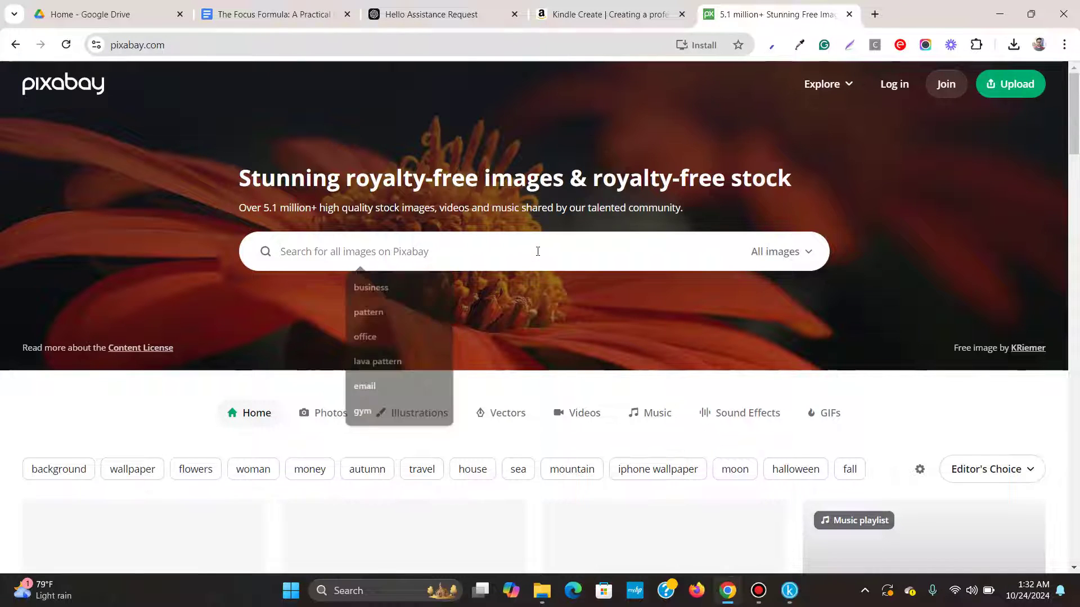
pyautogui.click(533, 256)
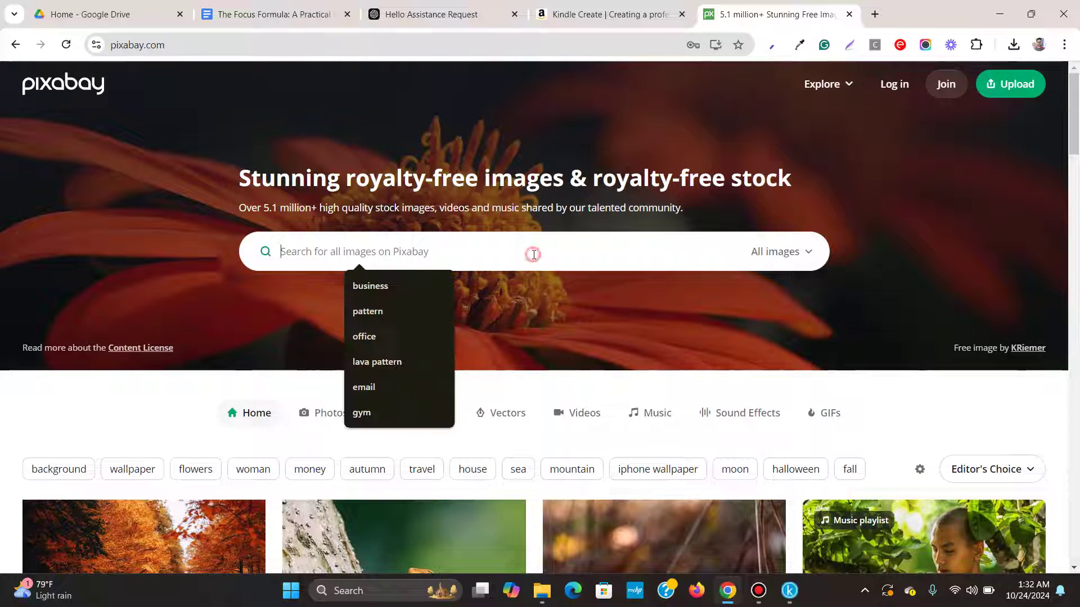
pyautogui.write('man')
pyautogui.press('Return')
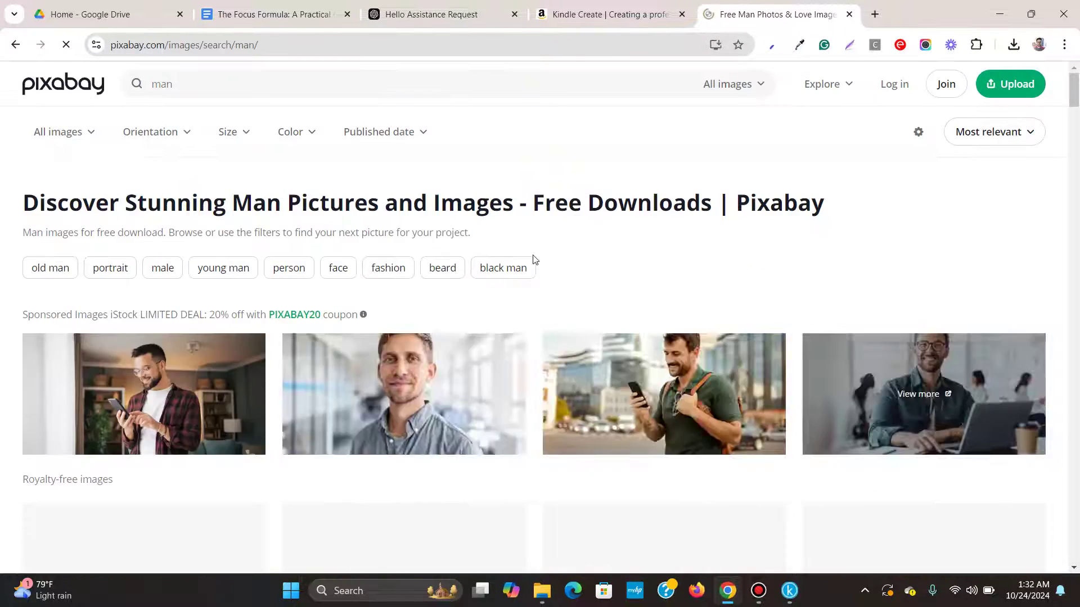
pyautogui.scroll(-10, 527, 281)
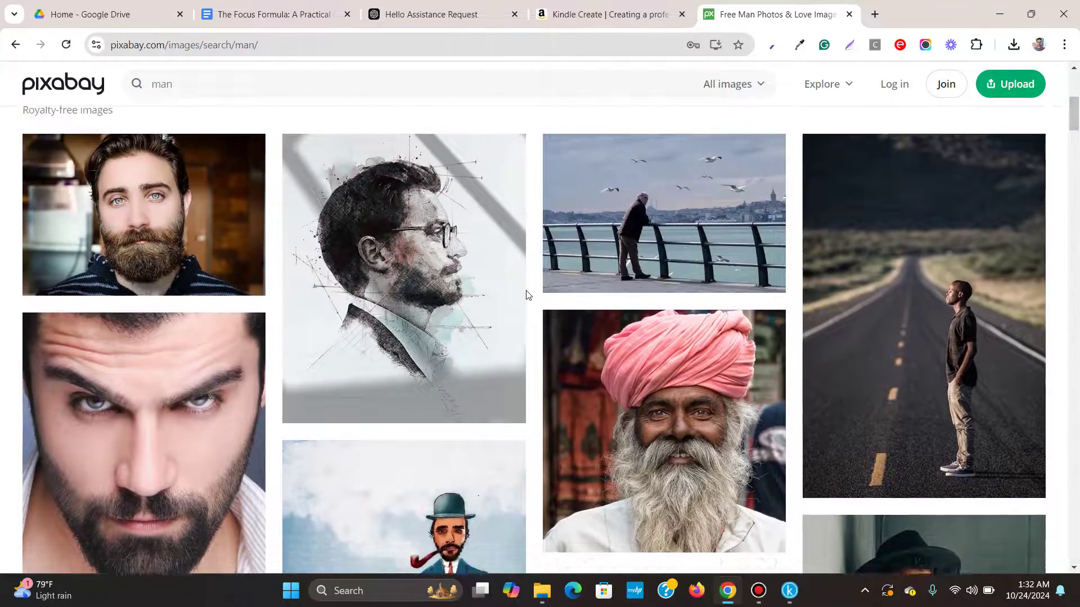
pyautogui.scroll(-10, 527, 295)
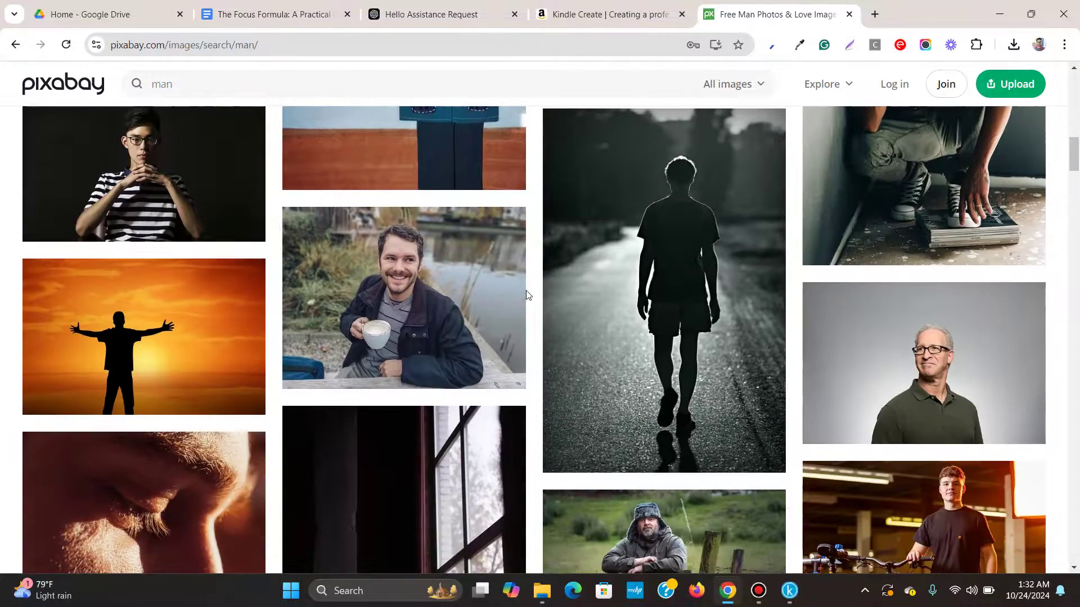
# Download the photo of the man holding coffee at 640×480.
pyautogui.moveTo(497, 299)
pyautogui.click(417, 302)
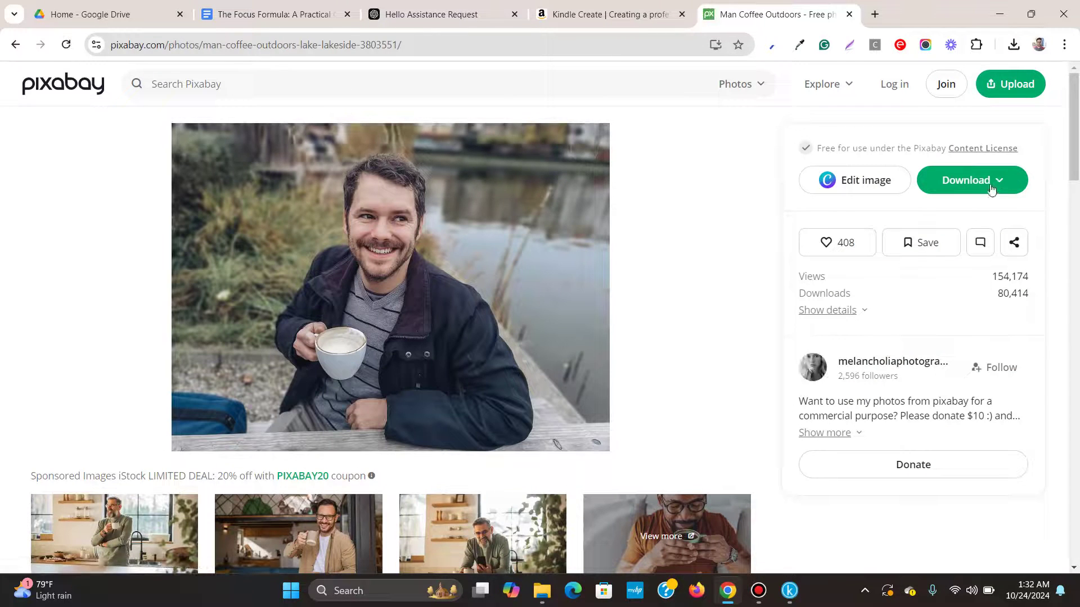
pyautogui.click(991, 189)
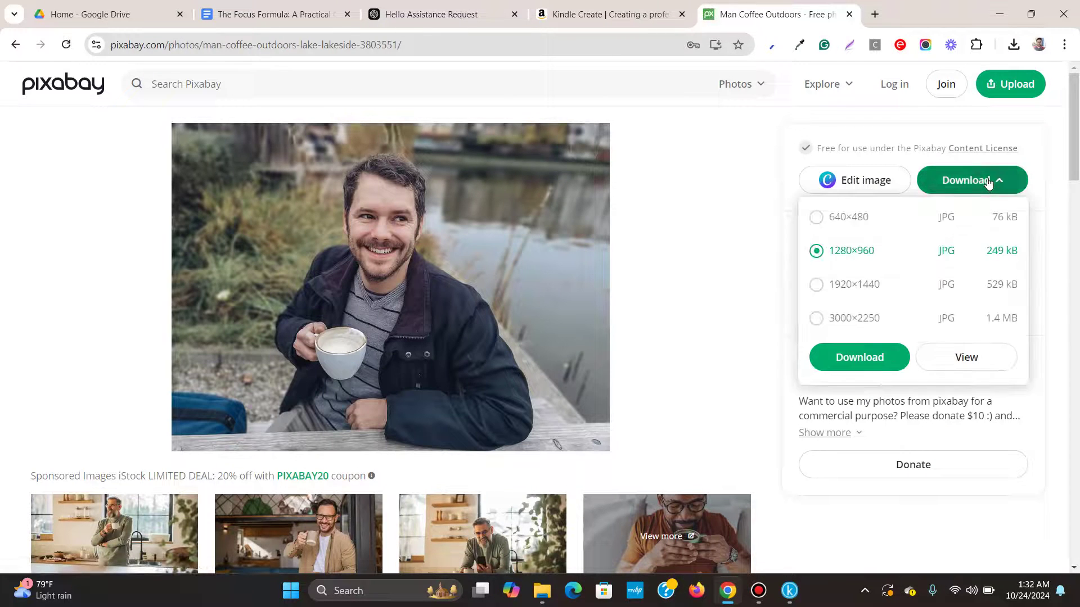
pyautogui.click(833, 225)
pyautogui.click(896, 369)
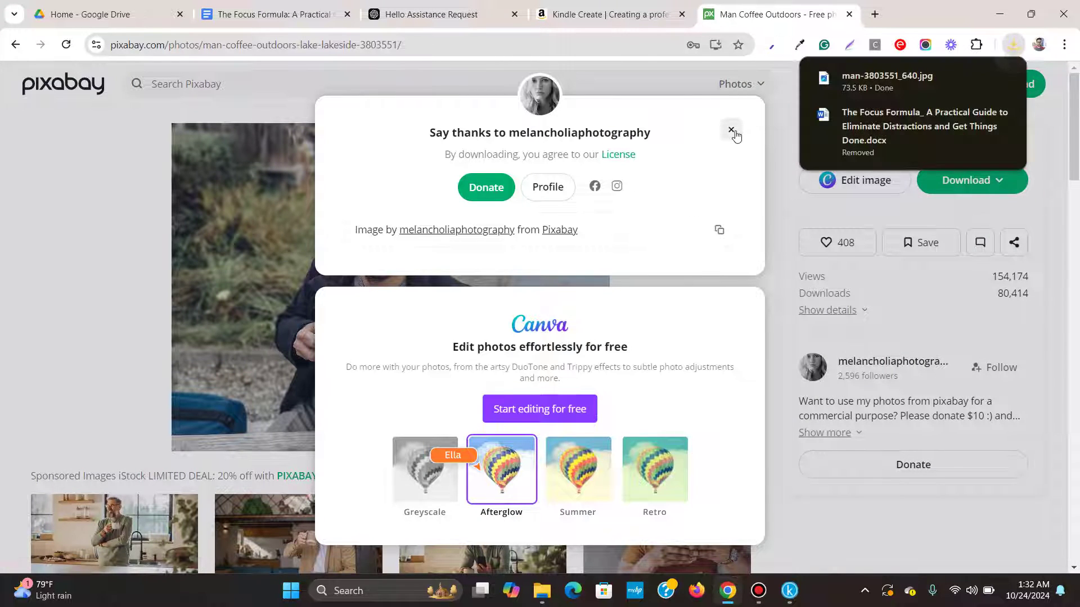
# Move man-3803551_640.jpg from Downloads into the Google doc to ebook folder.
pyautogui.click(977, 81)
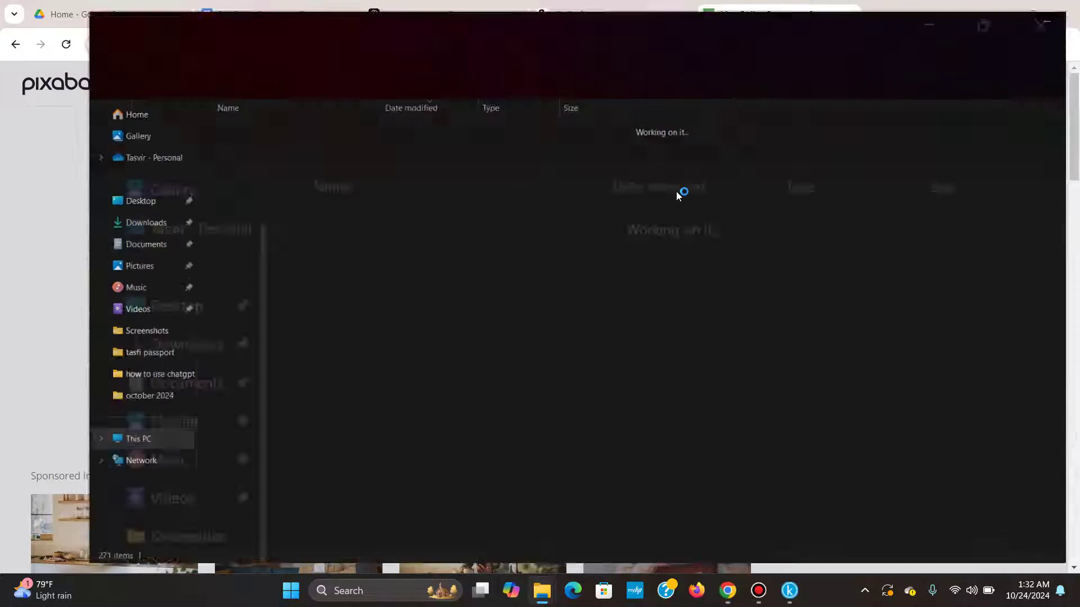
pyautogui.rightClick(239, 139)
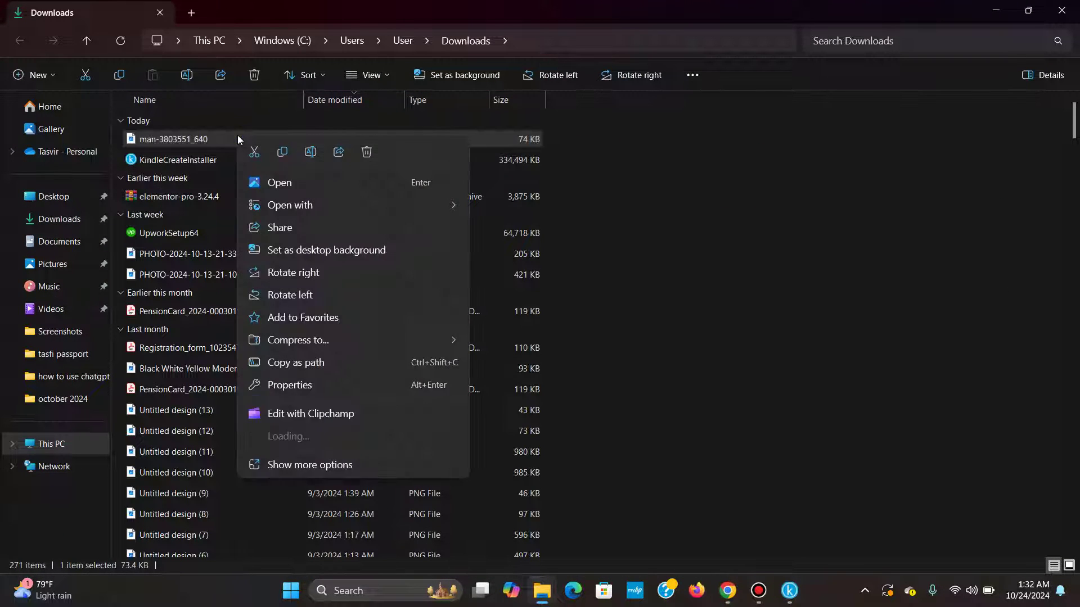
pyautogui.click(250, 149)
pyautogui.moveTo(555, 598)
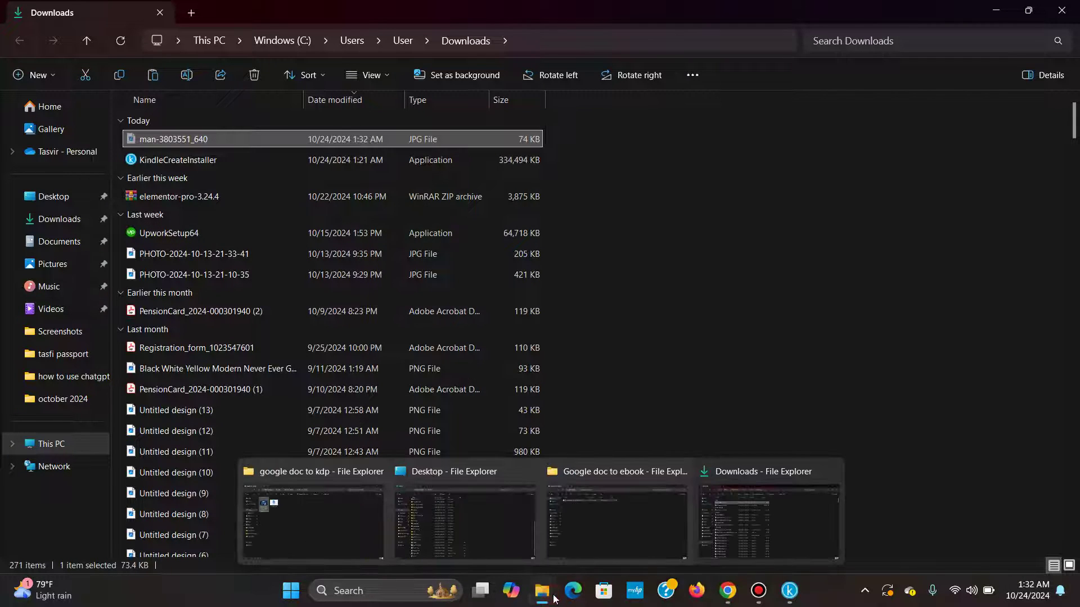
pyautogui.click(661, 532)
pyautogui.rightClick(176, 203)
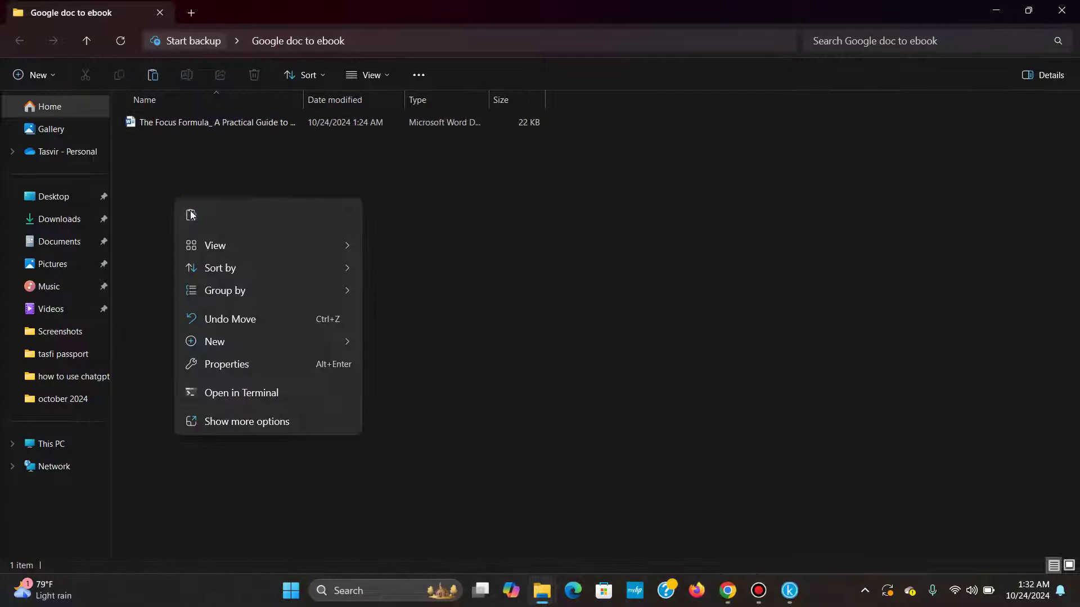
pyautogui.click(191, 216)
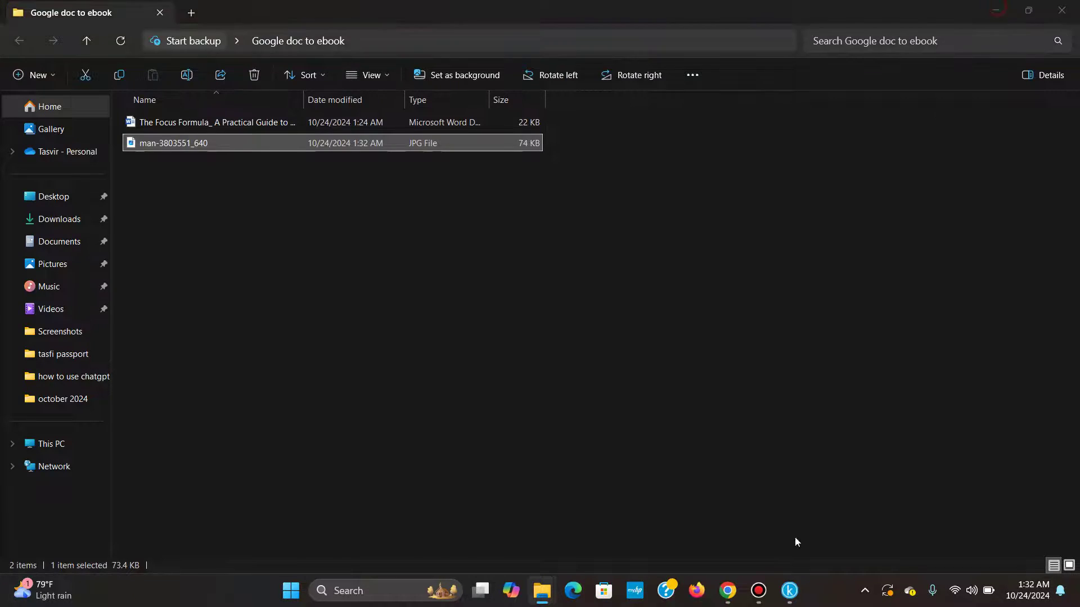
# Attach the man-3803551_640.jpg photo from Desktop > Google doc to ebook and create the About The Author page.
pyautogui.click(997, 11)
pyautogui.click(790, 589)
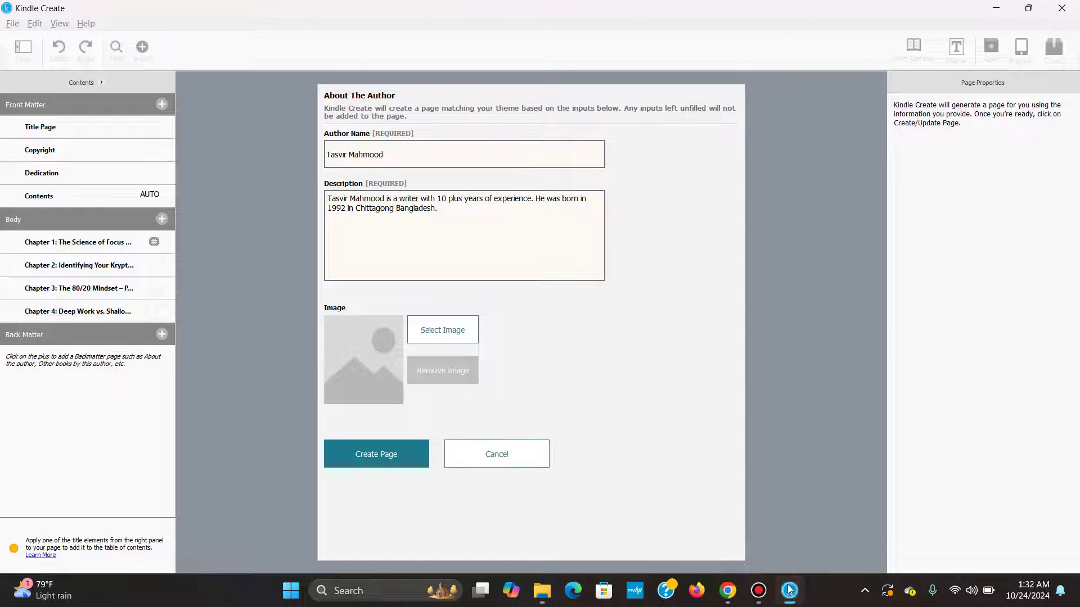
pyautogui.click(459, 328)
pyautogui.click(348, 240)
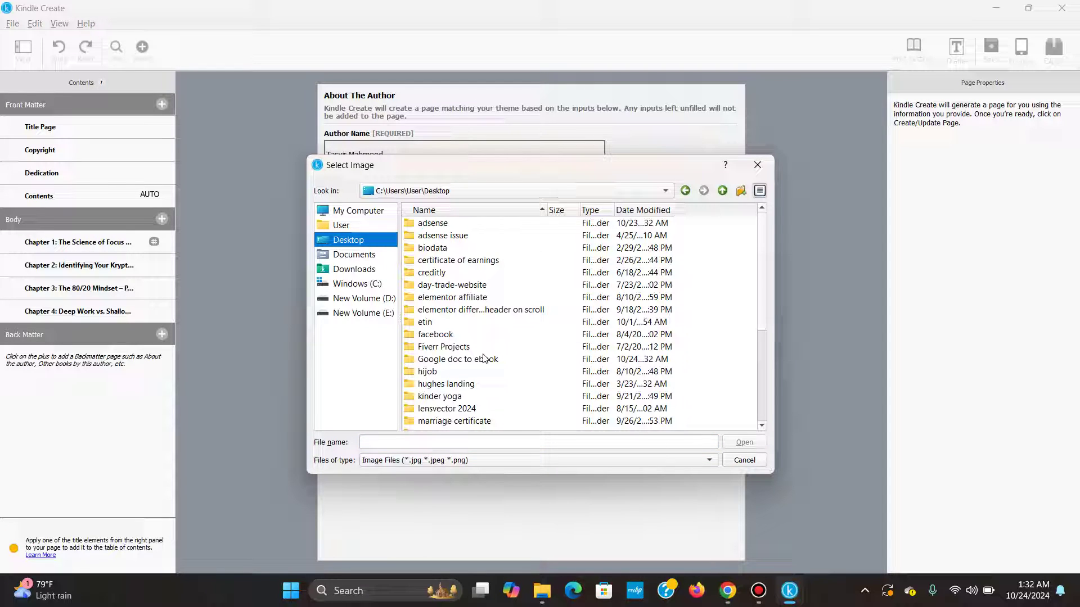
pyautogui.scroll(-4, 485, 359)
pyautogui.scroll(2, 487, 358)
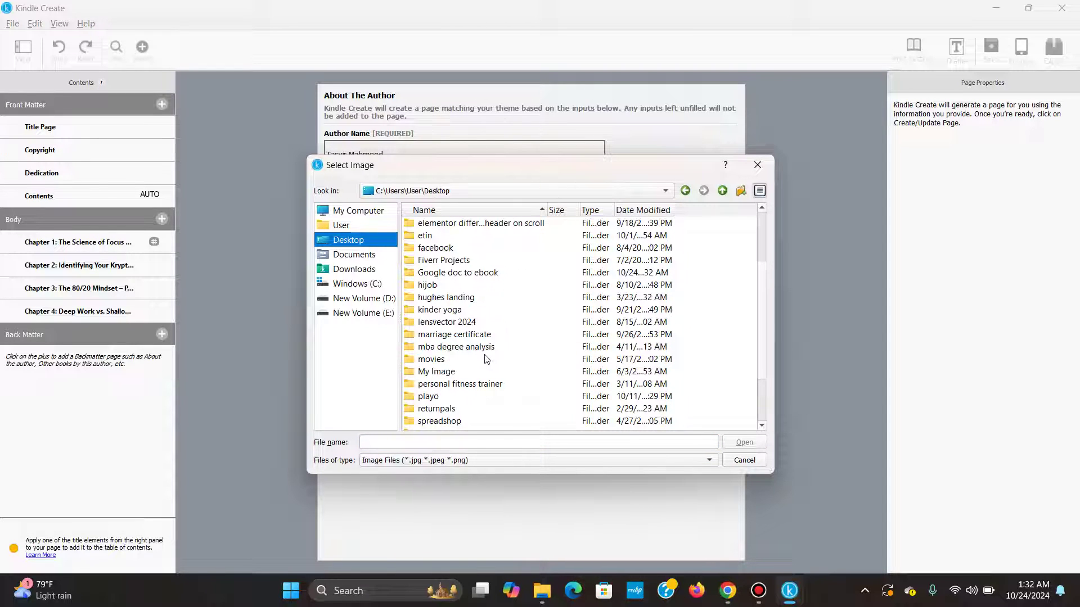
pyautogui.scroll(1, 486, 359)
pyautogui.doubleClick(476, 312)
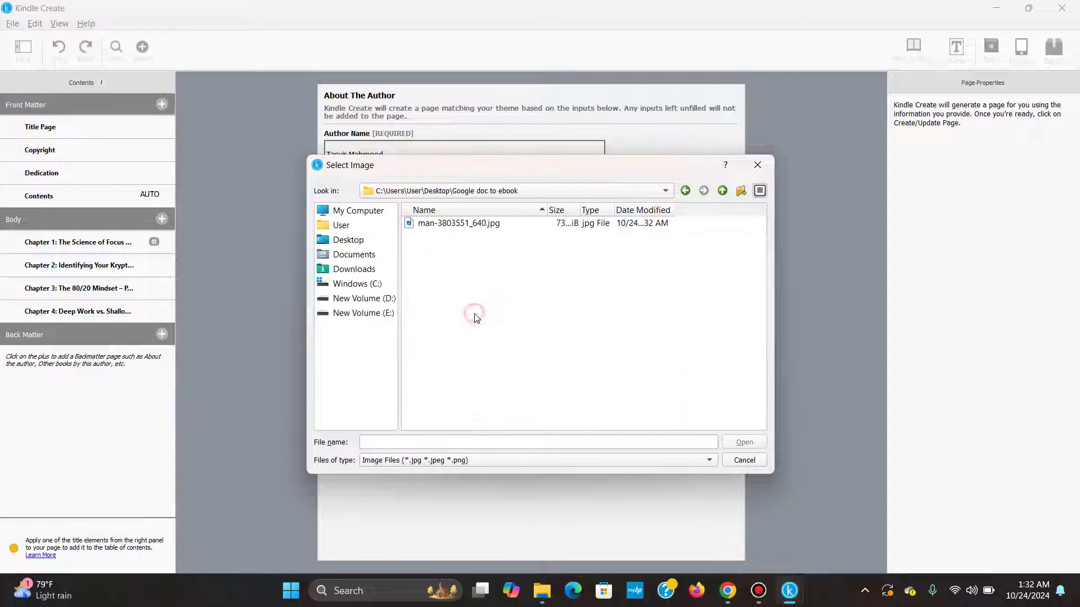
pyautogui.click(449, 225)
pyautogui.click(739, 439)
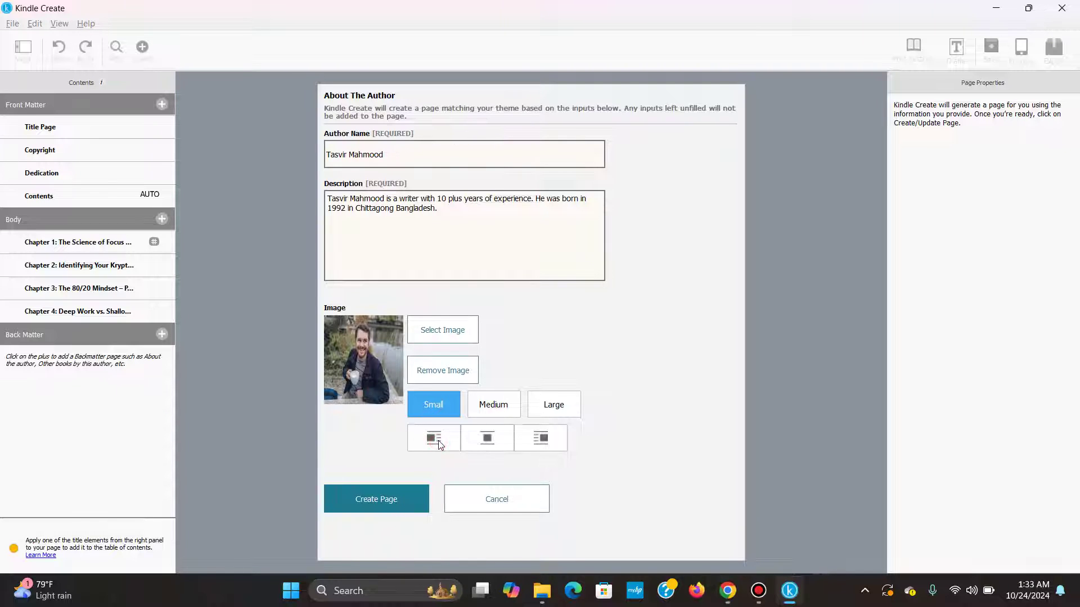
pyautogui.click(386, 504)
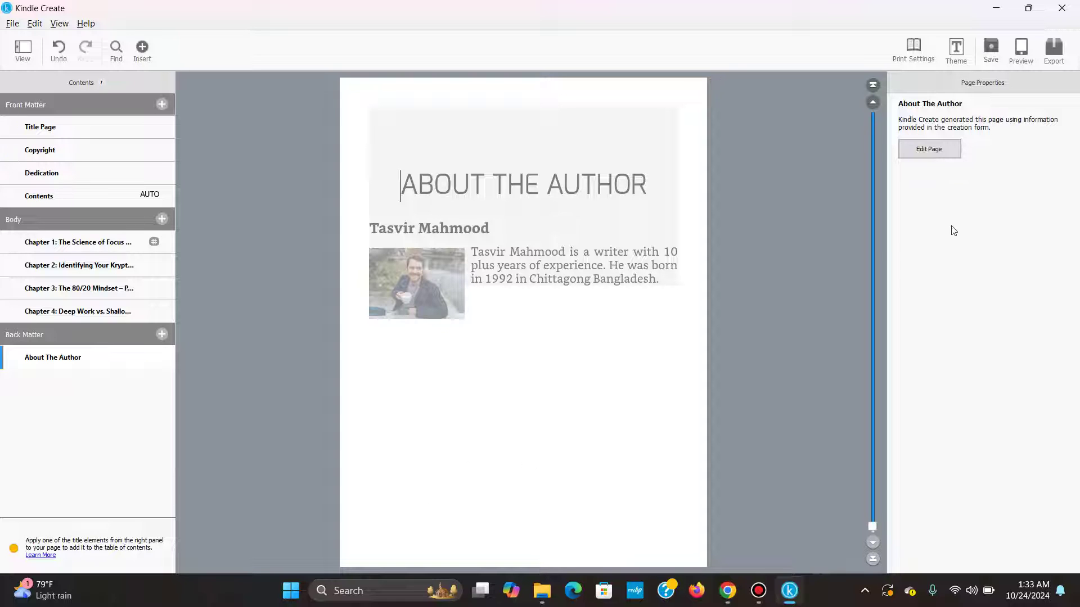
# Search Google for 'lorem ipsum' in a new Chrome tab and open lipsum.com.
pyautogui.click(943, 150)
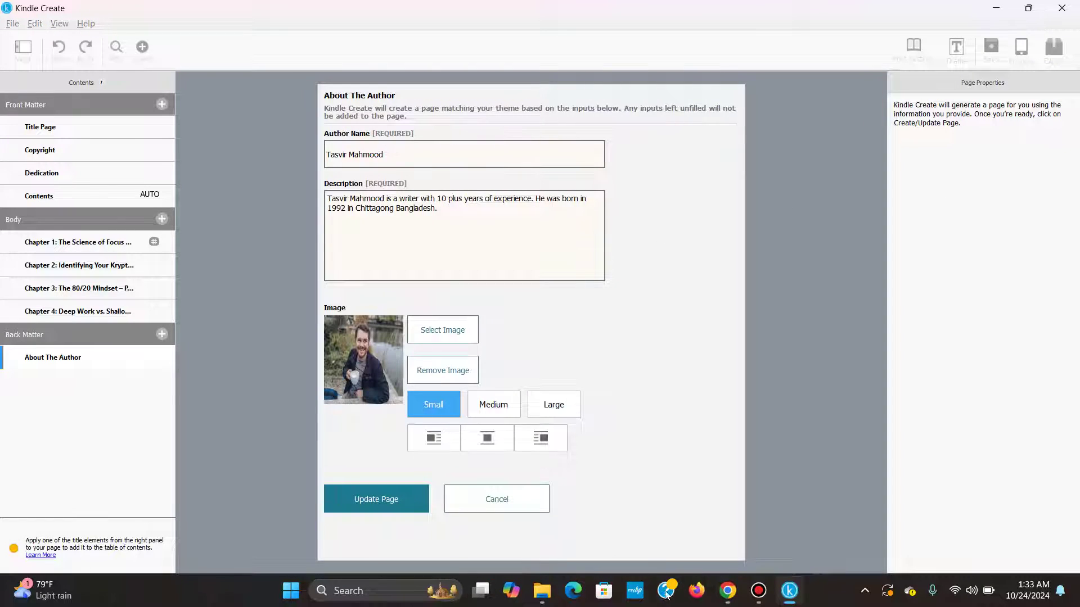
pyautogui.click(727, 591)
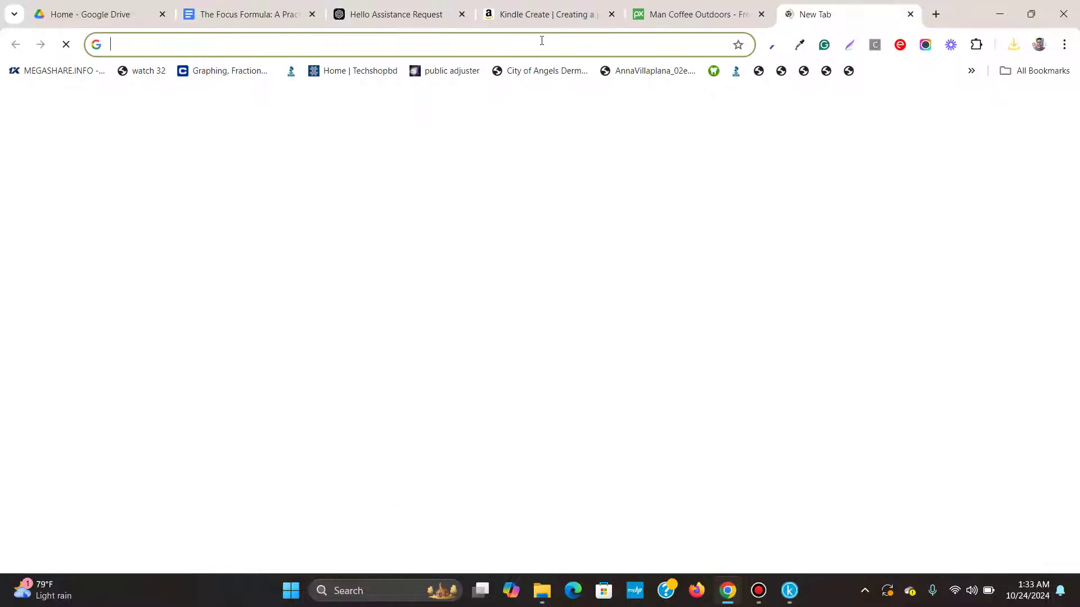
pyautogui.click(878, 16)
pyautogui.click(542, 40)
pyautogui.write('lore')
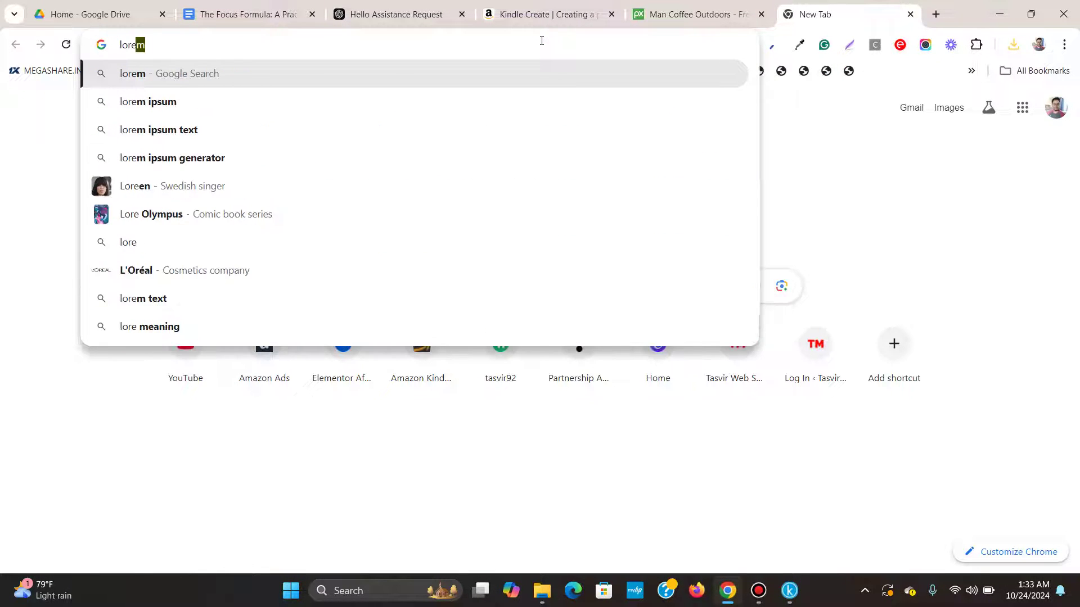
pyautogui.write('m ipsum')
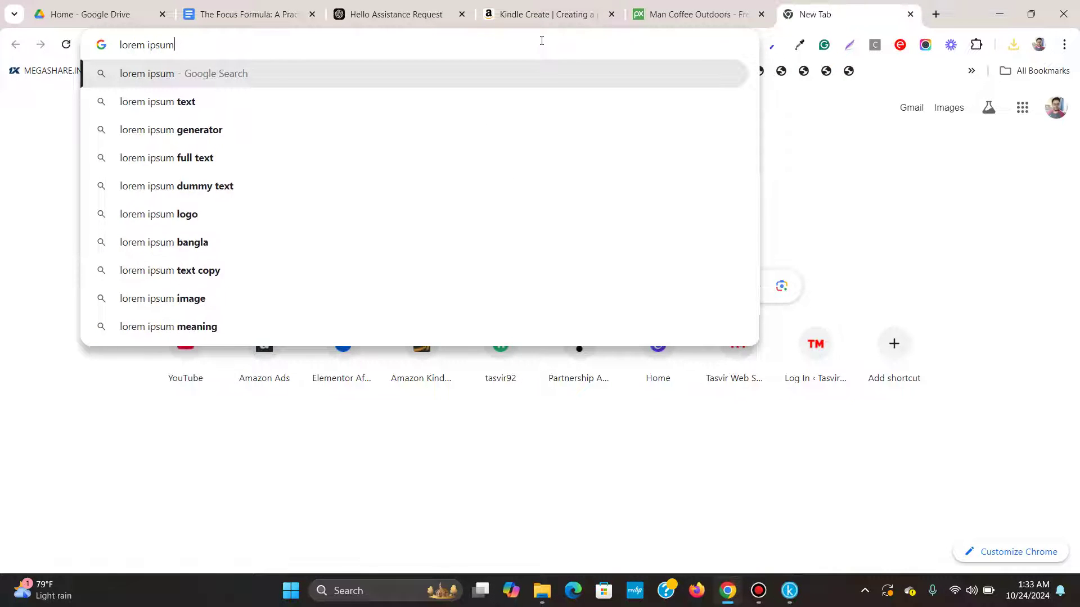
pyautogui.press('Return')
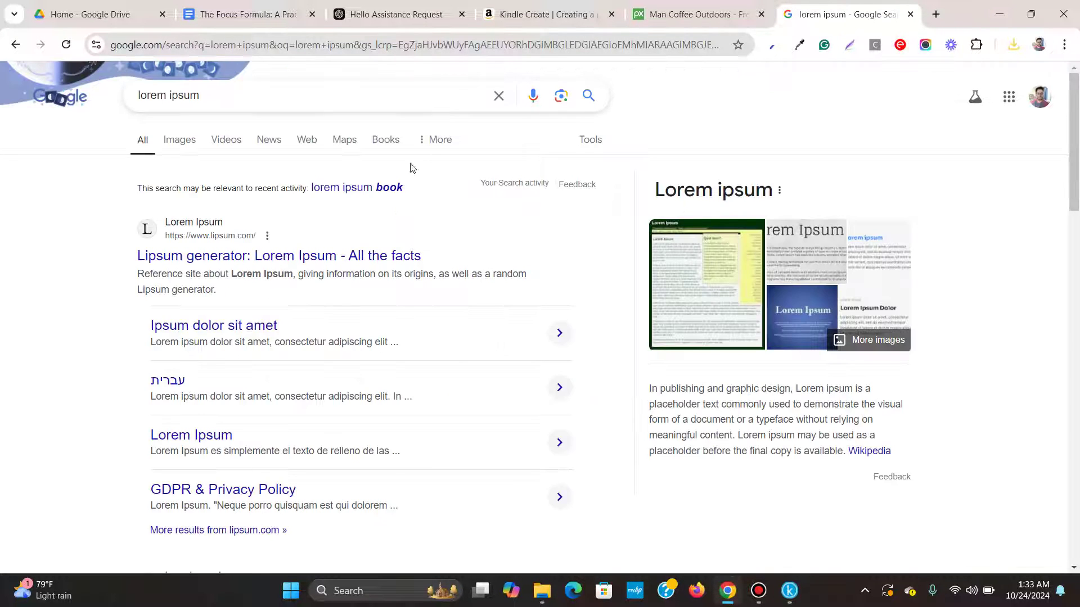
pyautogui.click(362, 250)
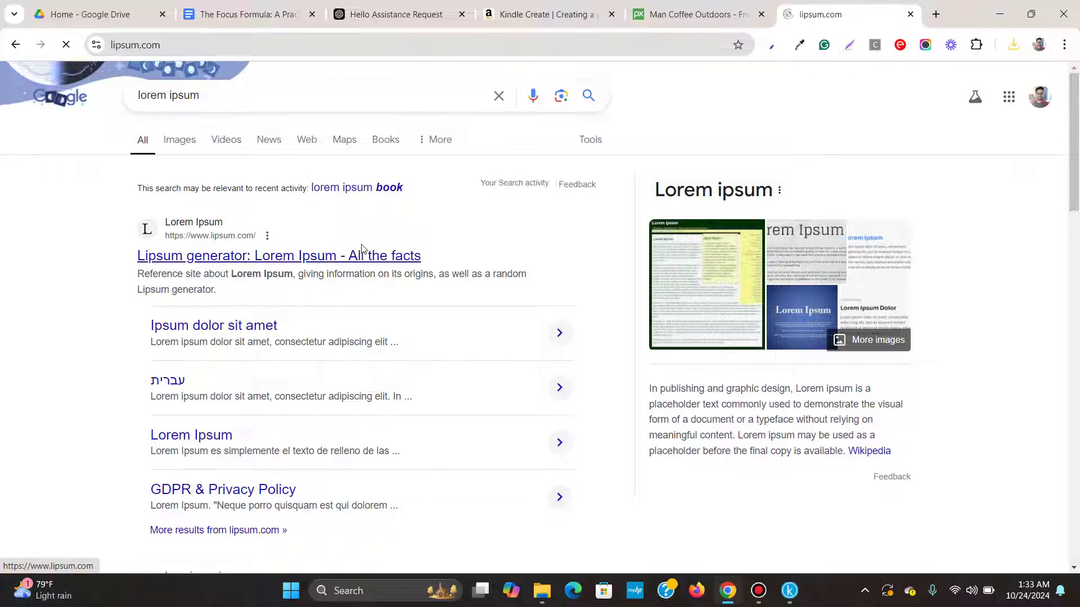
# Copy the first 'What is Lorem Ipsum?' paragraph.
pyautogui.scroll(-5, 390, 214)
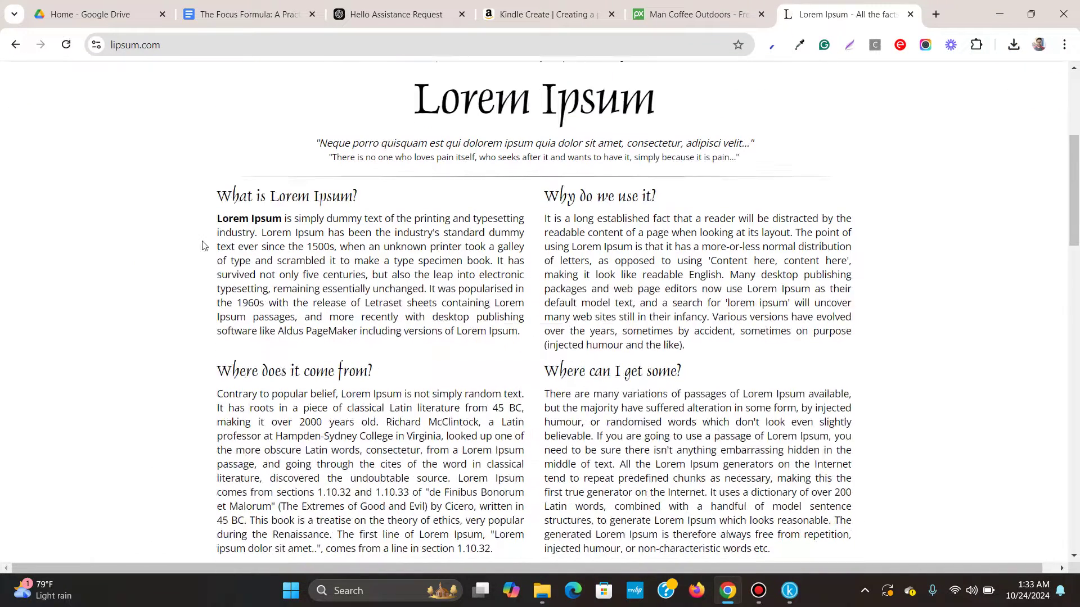
pyautogui.moveTo(213, 221)
pyautogui.mouseDown()
pyautogui.moveTo(478, 292)
pyautogui.moveTo(514, 340)
pyautogui.moveTo(518, 330)
pyautogui.moveTo(203, 224)
pyautogui.moveTo(219, 223)
pyautogui.mouseUp()
pyautogui.rightClick(219, 220)
pyautogui.click(242, 236)
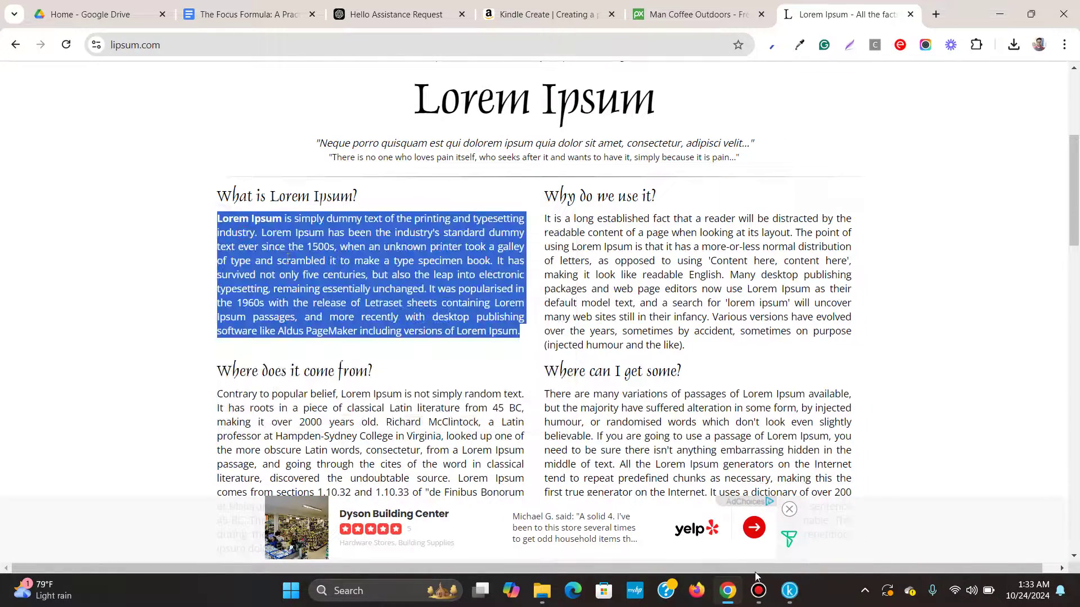
# Paste the Lorem Ipsum paragraph after the author's bio and update the About The Author page.
pyautogui.click(787, 590)
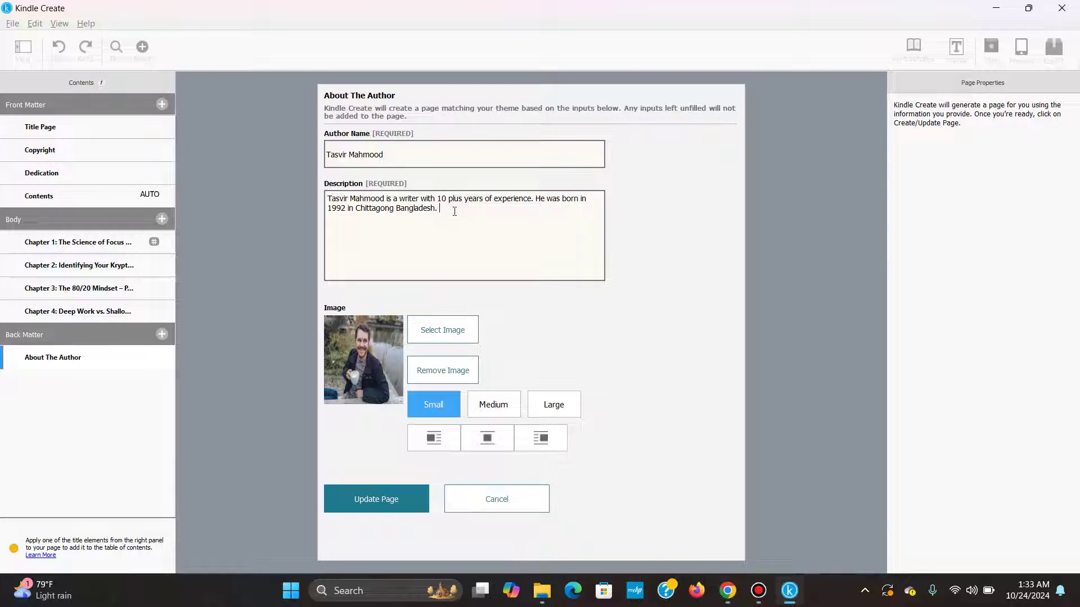
pyautogui.hotkey('ctrl', 'v')
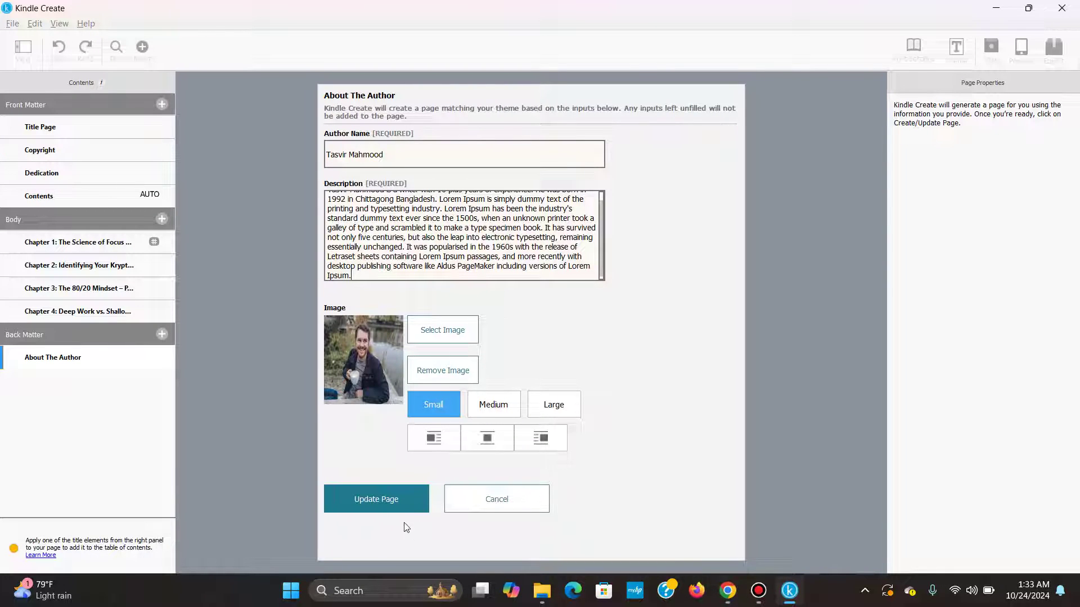
pyautogui.click(397, 512)
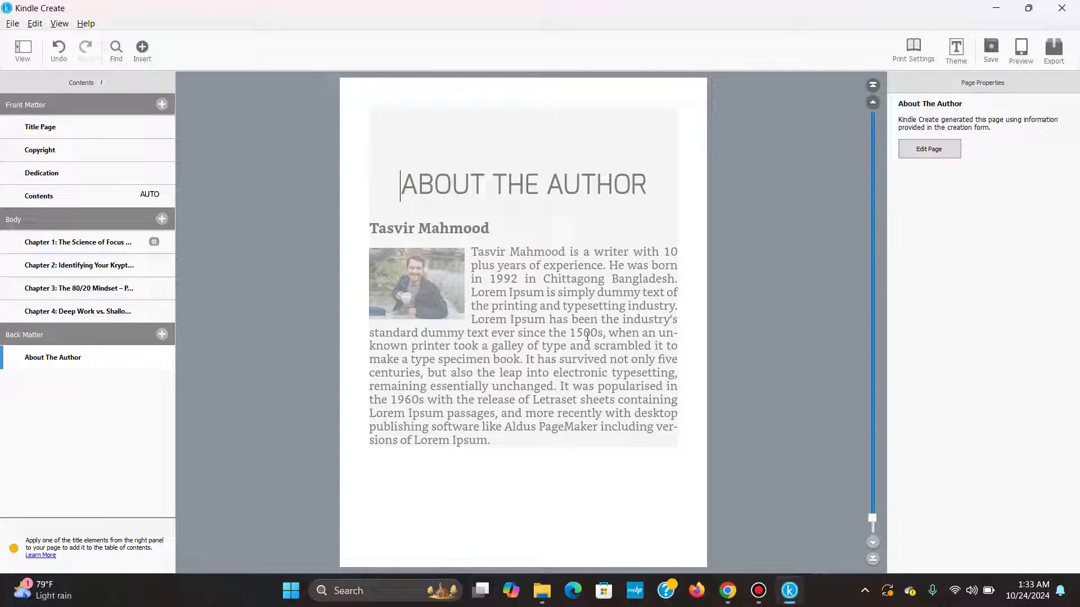
pyautogui.click(162, 337)
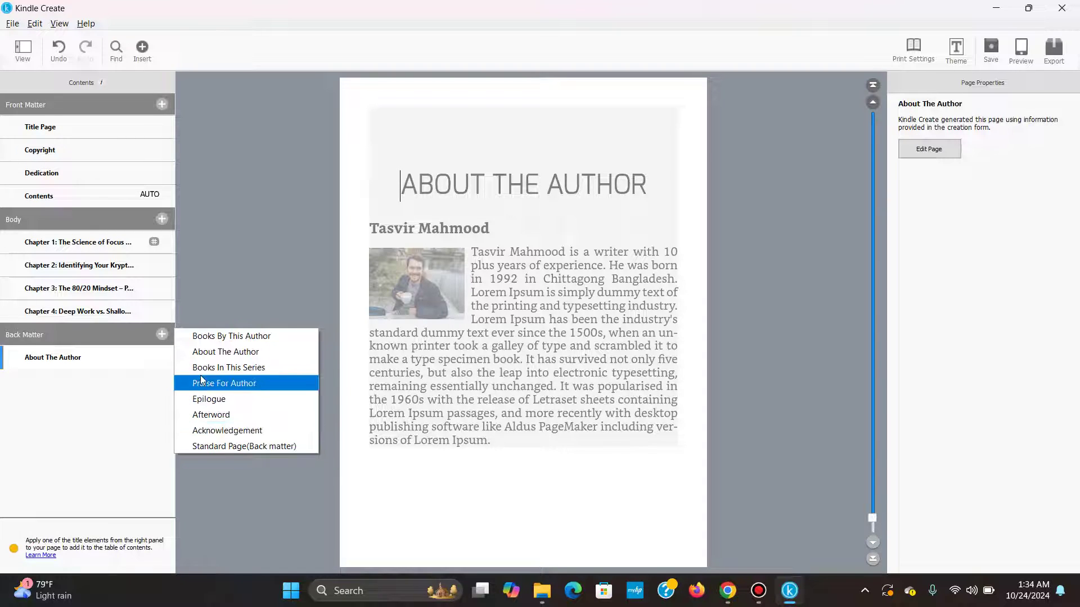
# Review the title, copyright, dedication and table of contents pages.
pyautogui.click(112, 385)
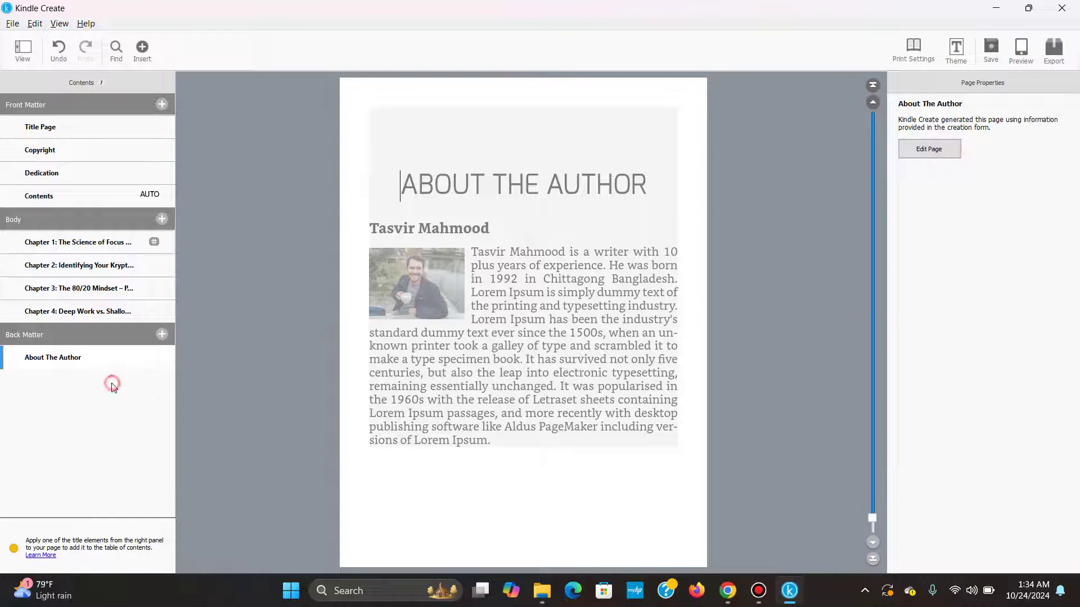
pyautogui.click(106, 126)
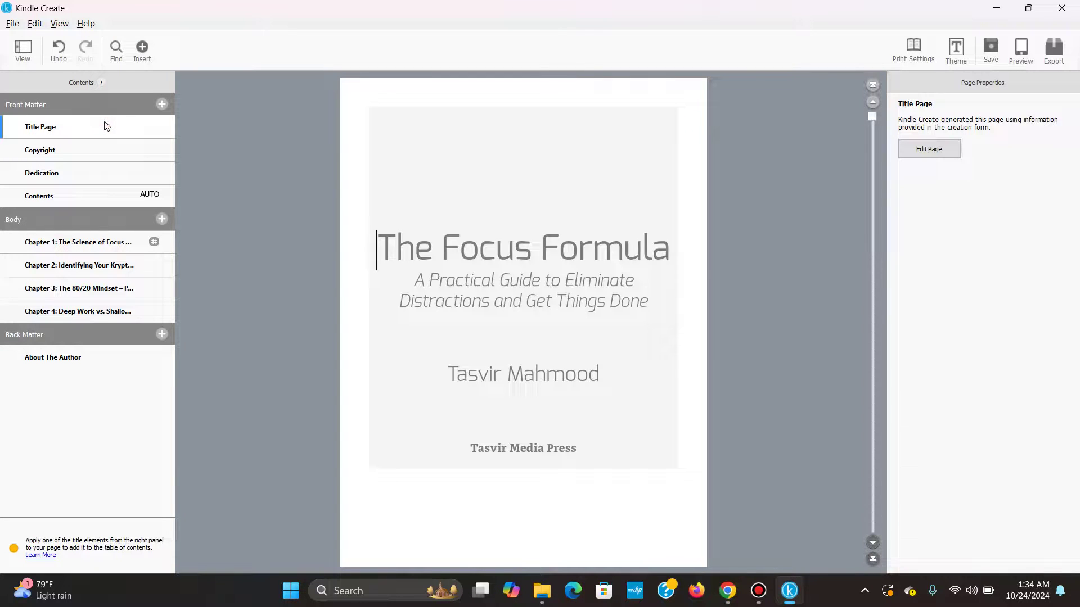
pyautogui.click(108, 158)
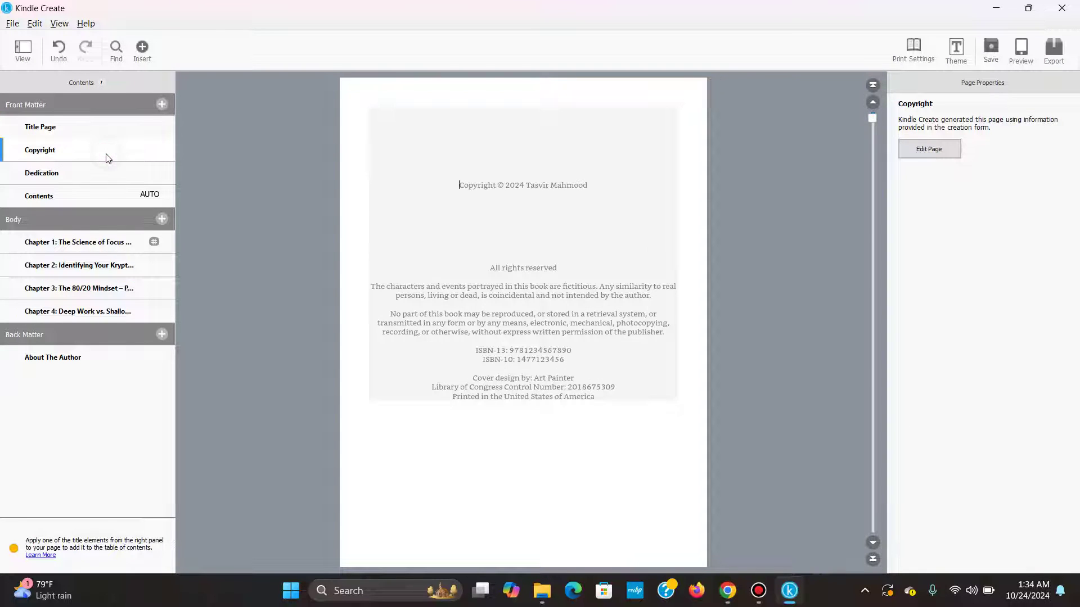
pyautogui.click(90, 184)
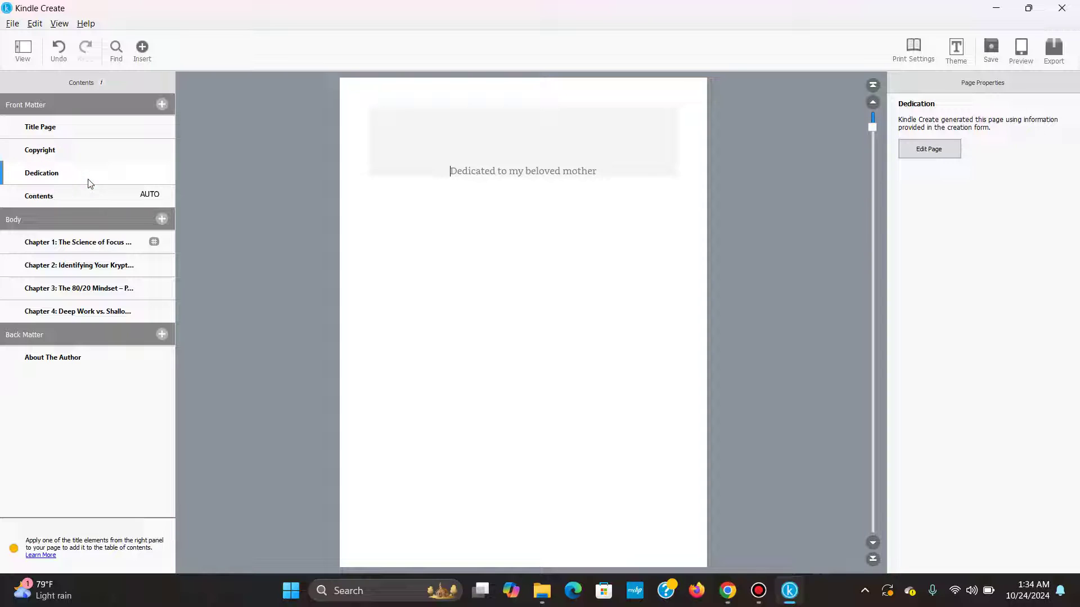
pyautogui.click(94, 197)
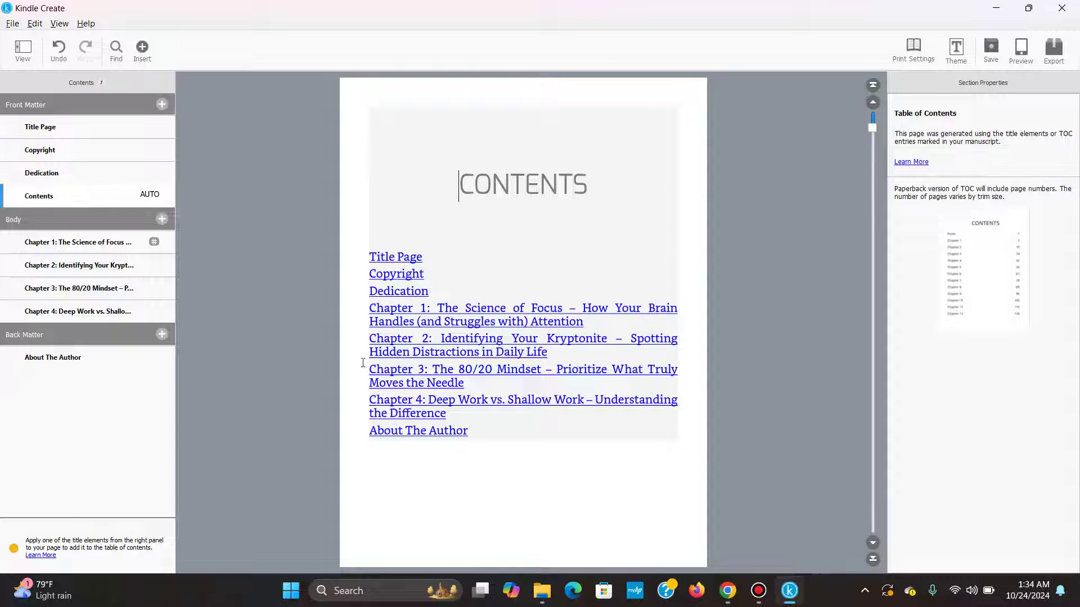
# Step through Chapters 1–4 and the About The Author page, then check the Front Matter page types.
pyautogui.click(67, 241)
pyautogui.click(71, 265)
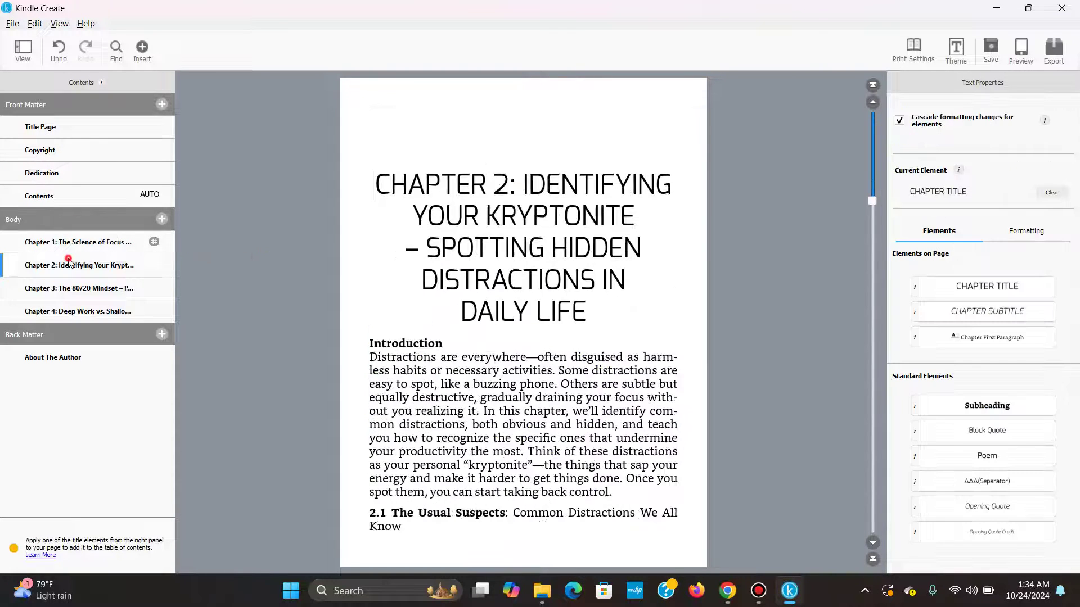
pyautogui.click(78, 297)
pyautogui.click(78, 310)
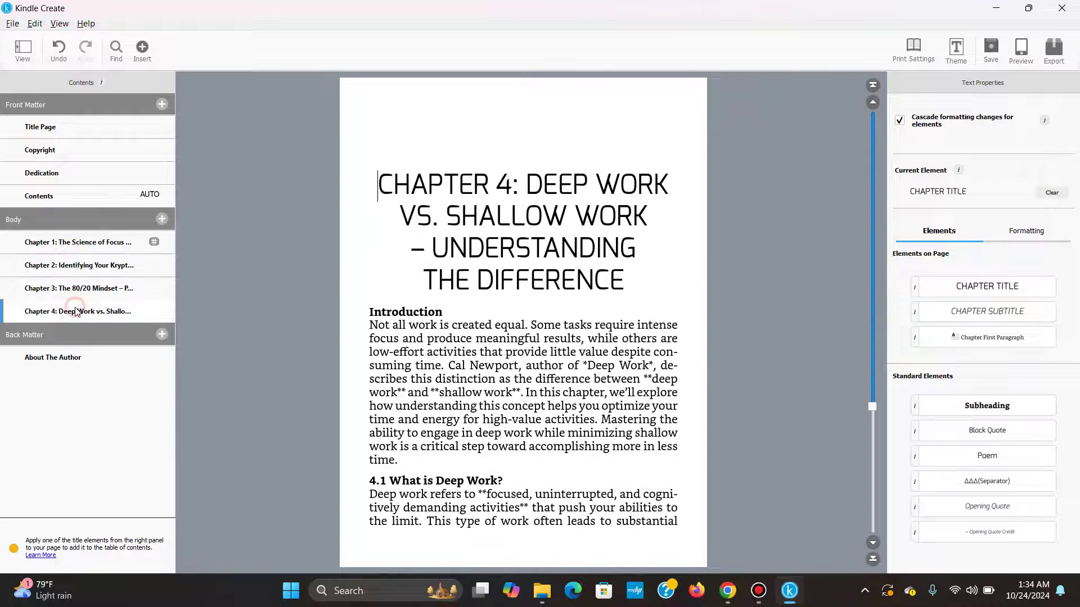
pyautogui.click(59, 359)
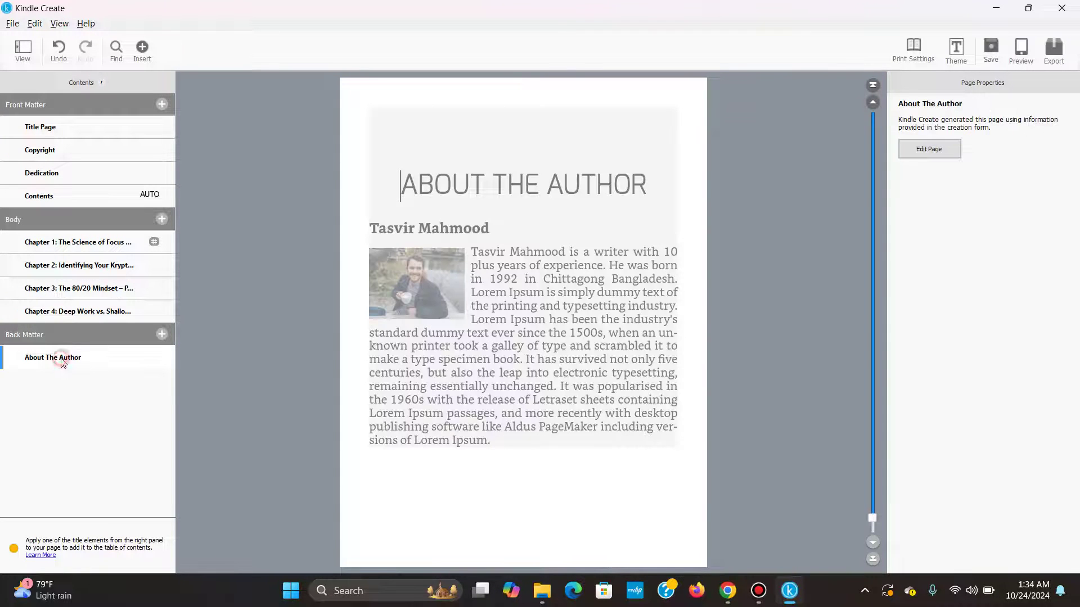
pyautogui.click(163, 106)
pyautogui.click(125, 85)
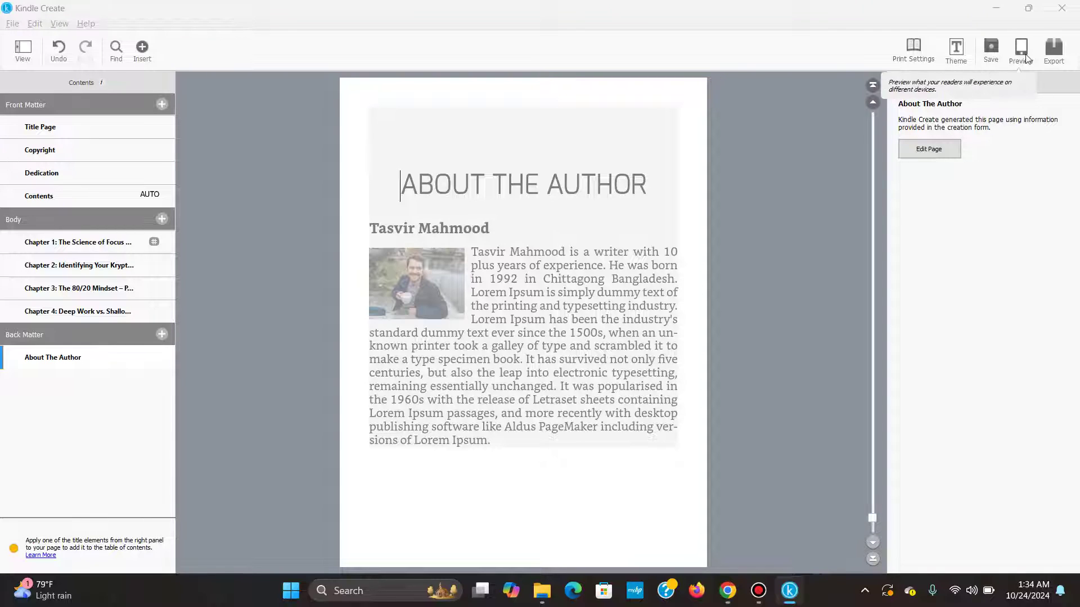
# Check Print Settings without changes, then bring up the KPF/EPUB export format choices.
pyautogui.click(903, 54)
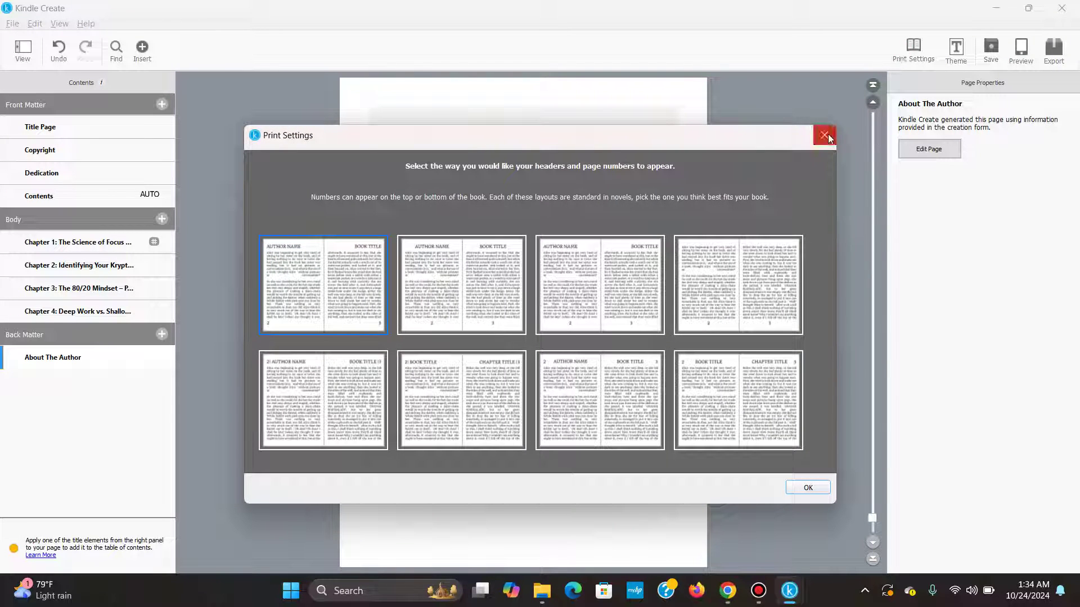
pyautogui.click(824, 135)
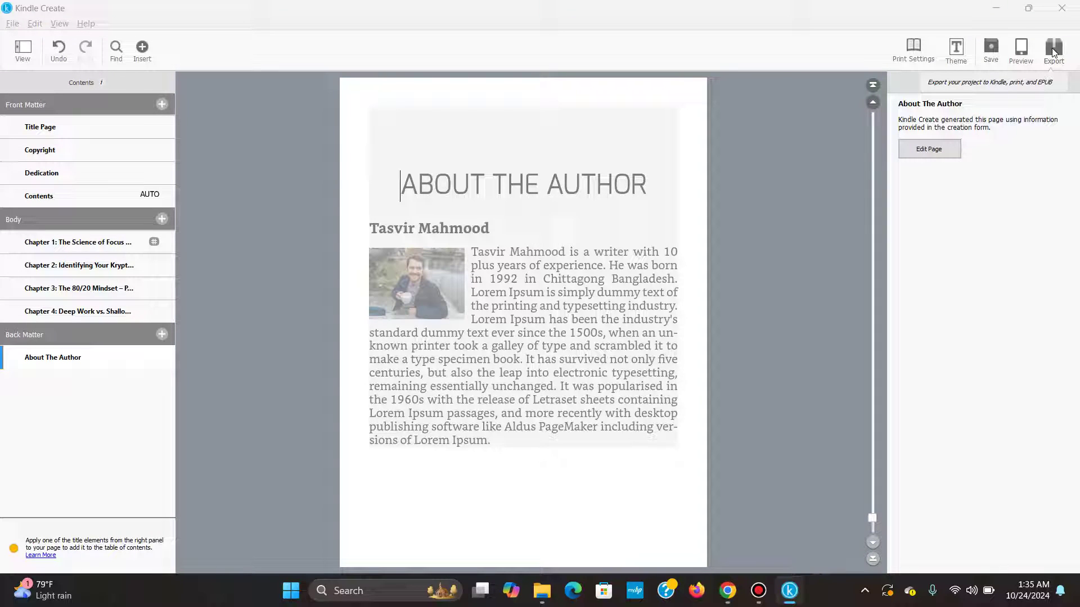
pyautogui.click(1054, 49)
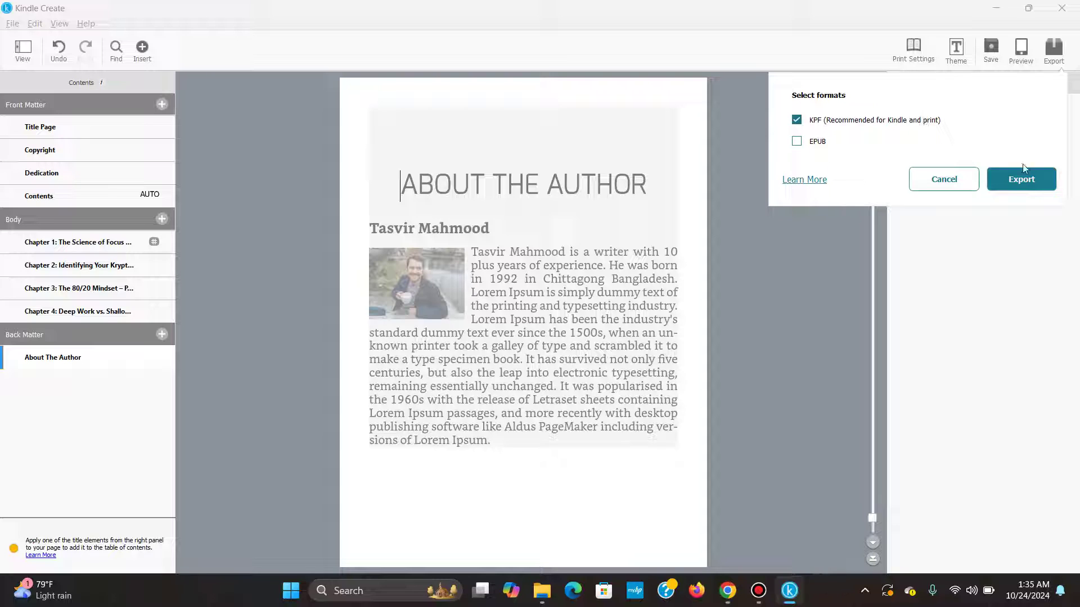
# Export as KPF into Desktop > Google doc to ebook, naming the file 'Focus formula'.
pyautogui.click(1027, 184)
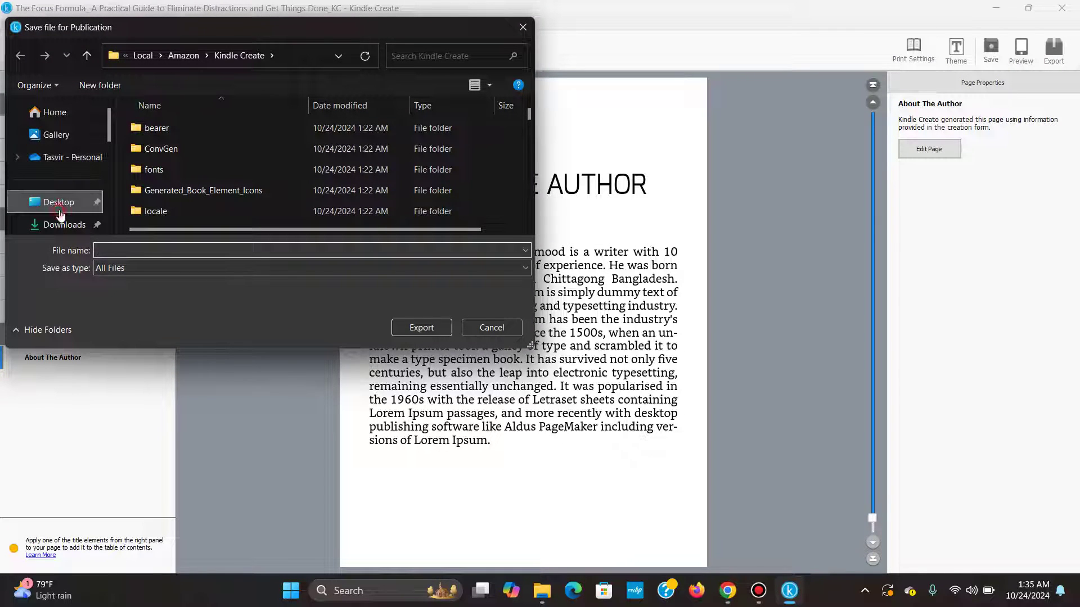
pyautogui.click(56, 202)
pyautogui.scroll(-5, 199, 197)
pyautogui.scroll(-5, 199, 197)
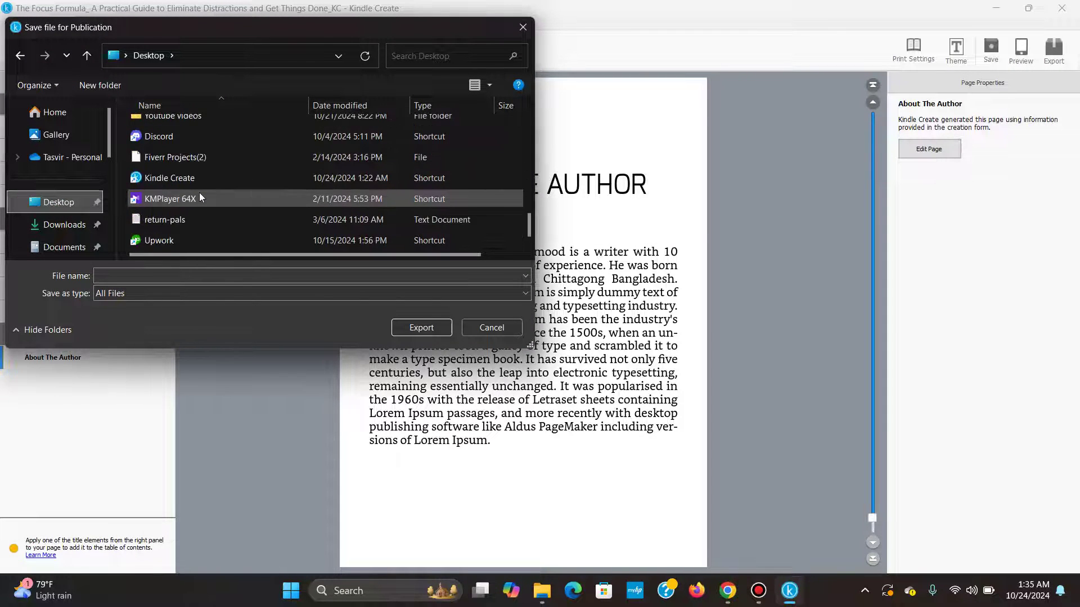
pyautogui.scroll(5, 199, 192)
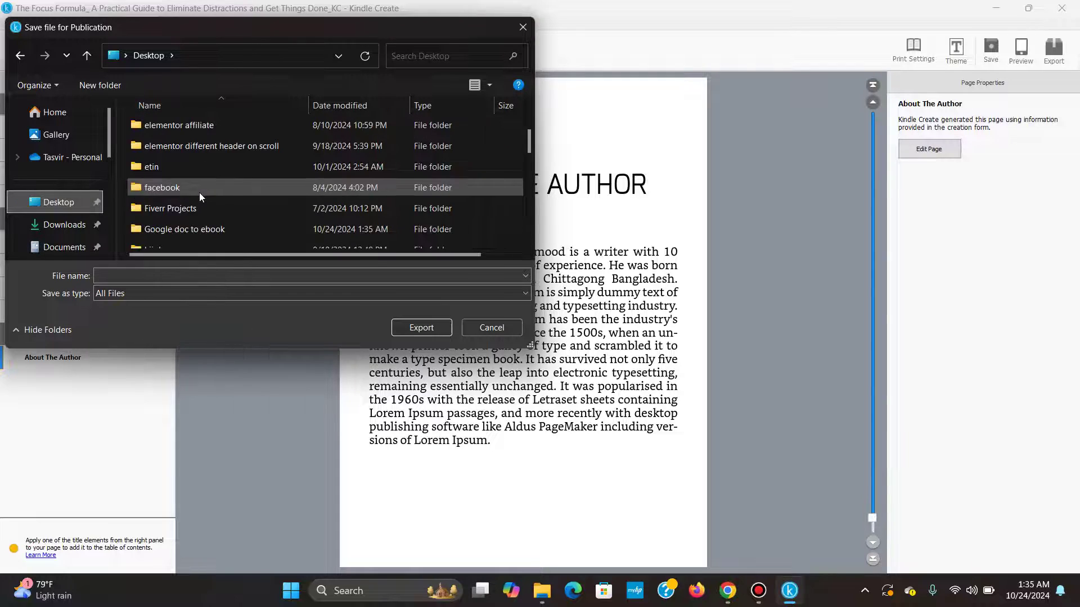
pyautogui.doubleClick(205, 229)
pyautogui.click(432, 329)
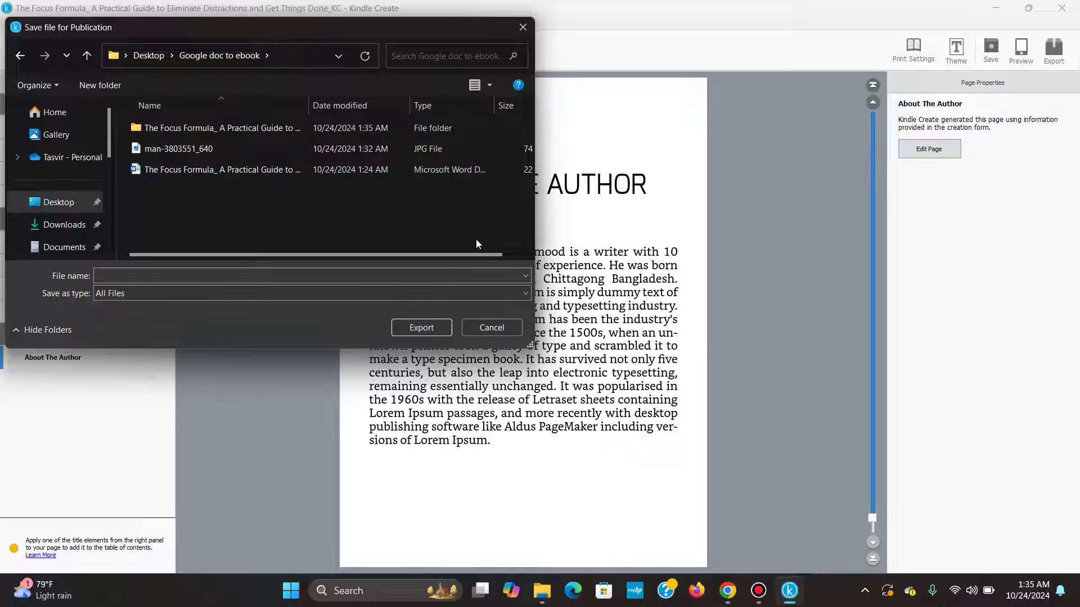
pyautogui.click(255, 277)
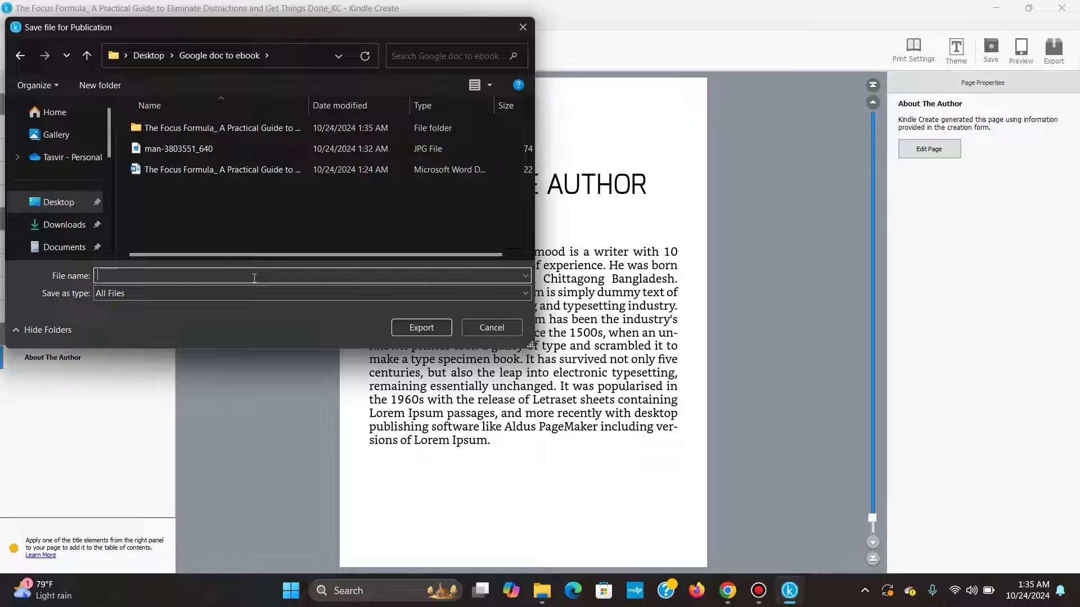
pyautogui.write('Focus formula')
# Complete the KPF export, reveal it in Explorer, then close the publish notice and save the project.
pyautogui.click(419, 329)
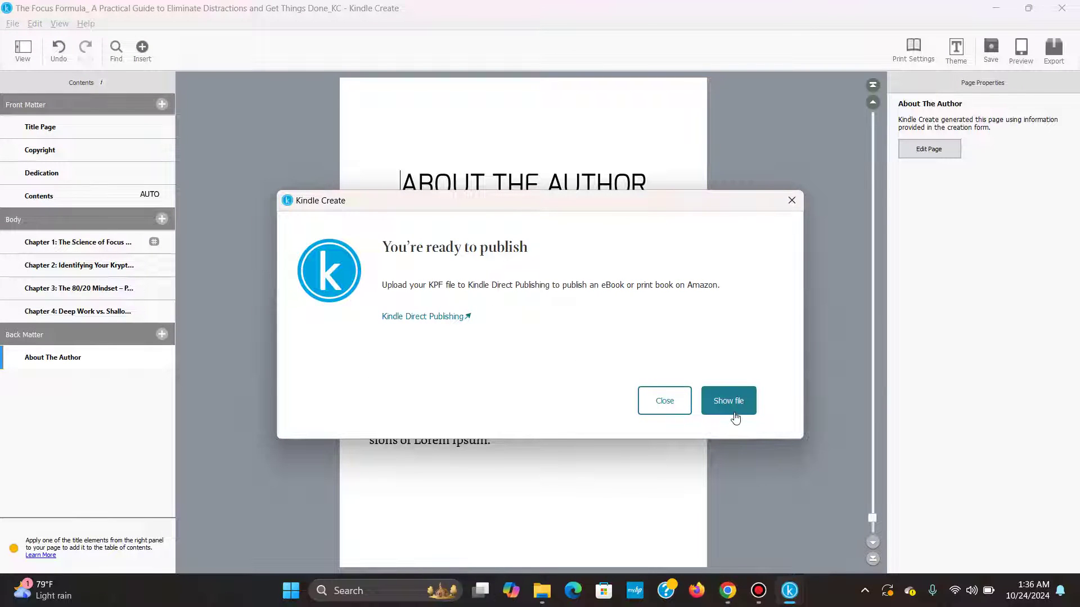
pyautogui.click(738, 406)
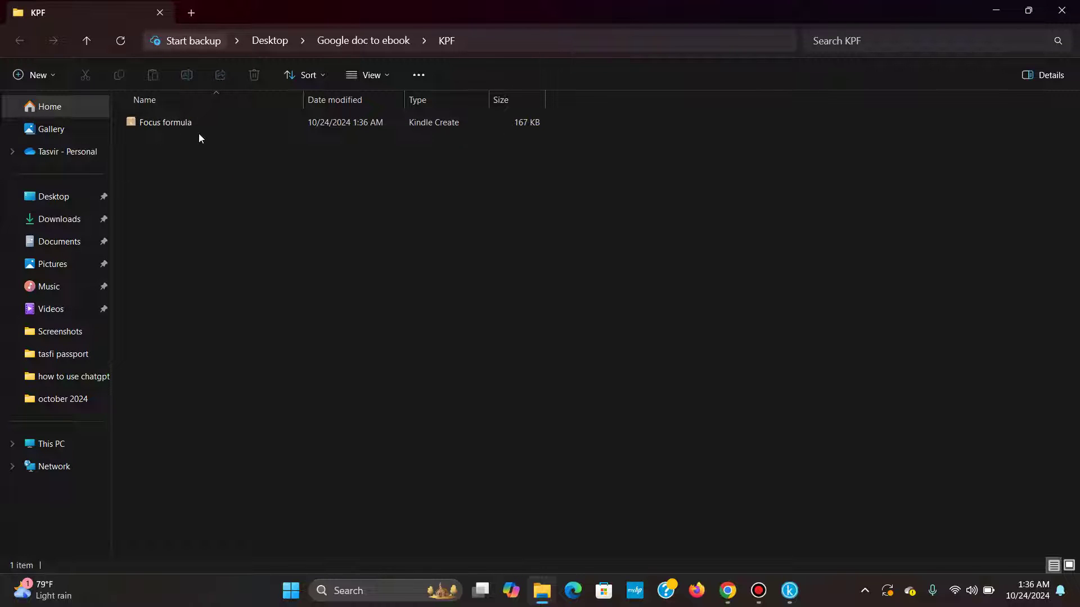
pyautogui.click(84, 41)
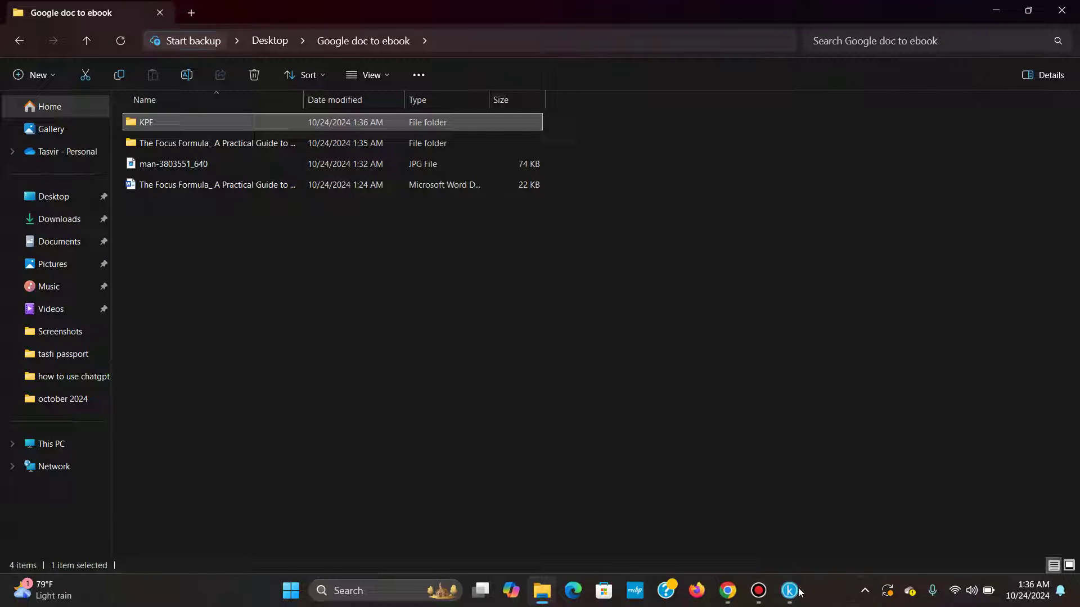
pyautogui.moveTo(790, 590)
pyautogui.click(723, 523)
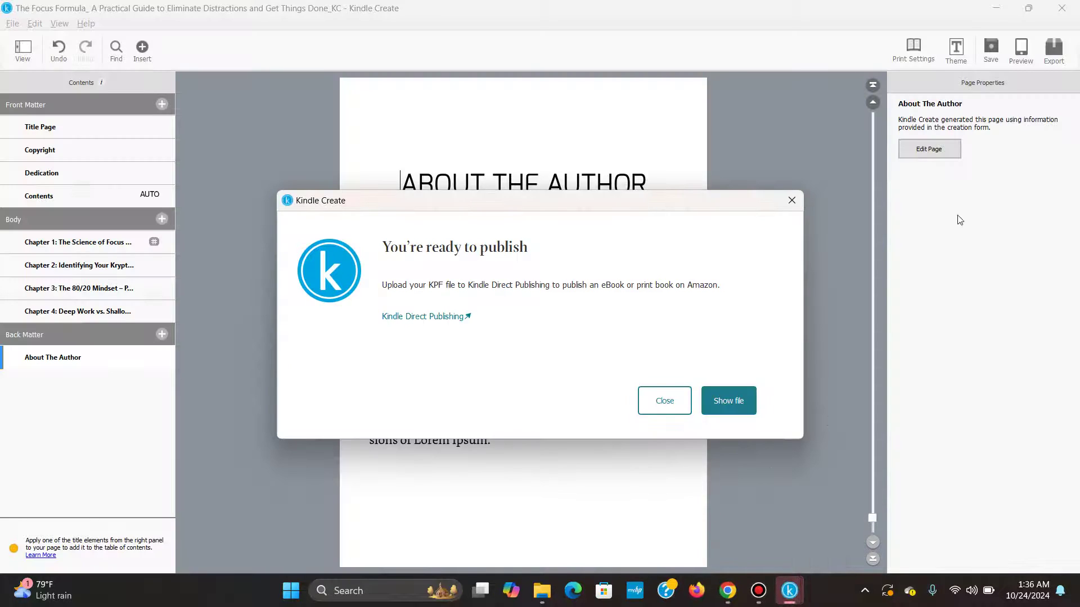
pyautogui.click(791, 200)
pyautogui.click(988, 57)
# Confirm the Focus formula file sits in the KPF folder, then switch to Chrome.
pyautogui.moveTo(549, 603)
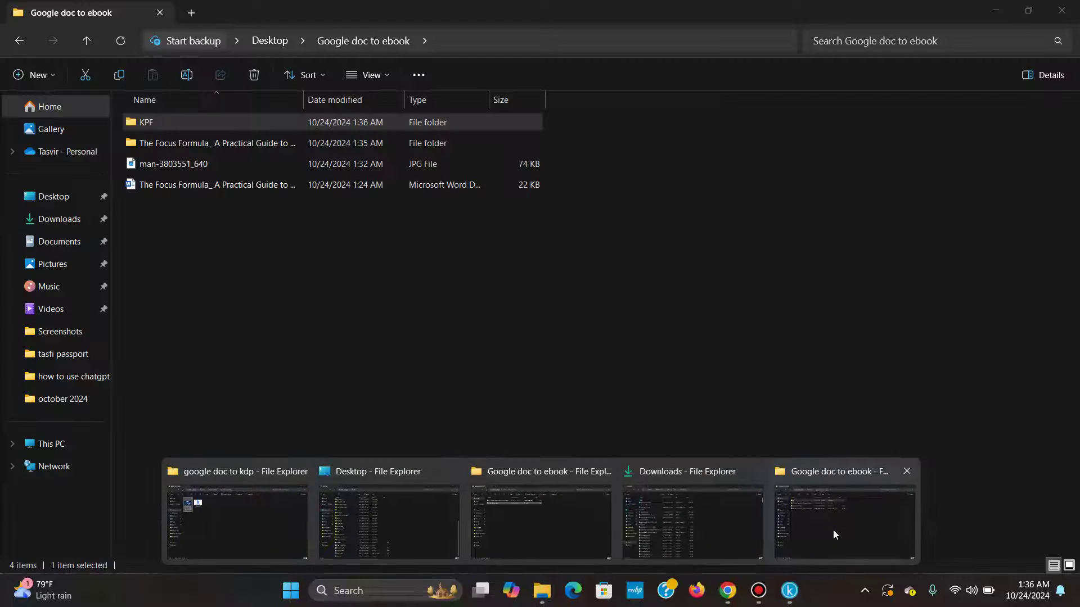
pyautogui.click(833, 529)
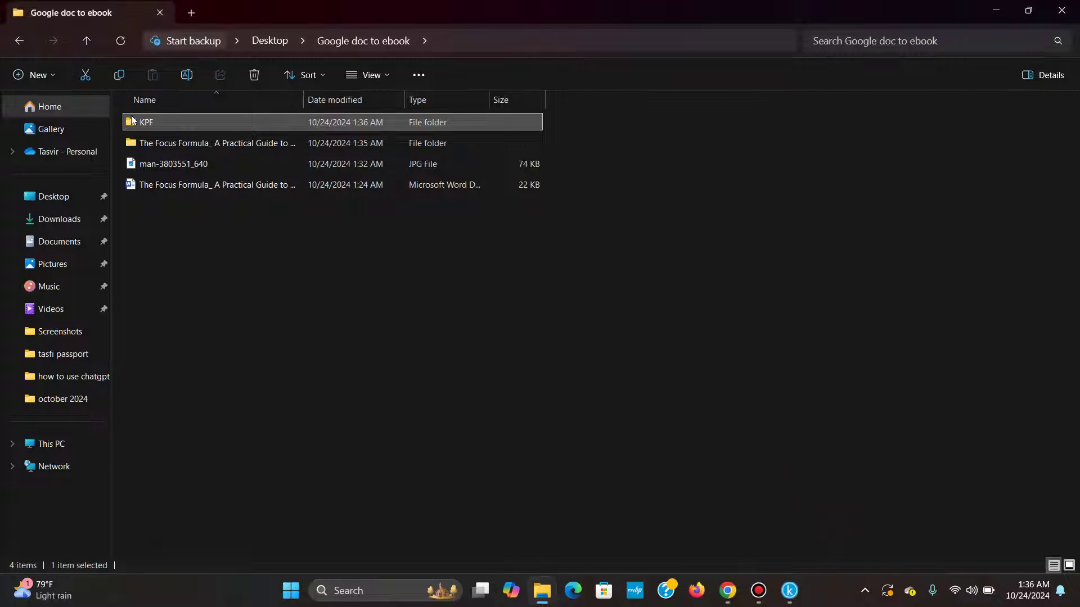
pyautogui.doubleClick(156, 121)
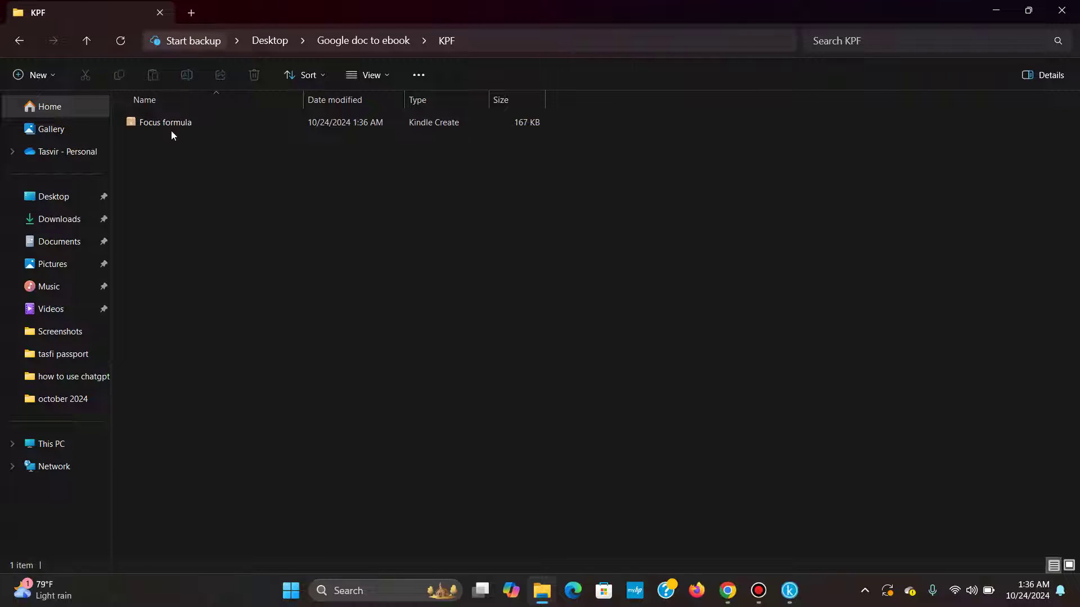
pyautogui.click(172, 125)
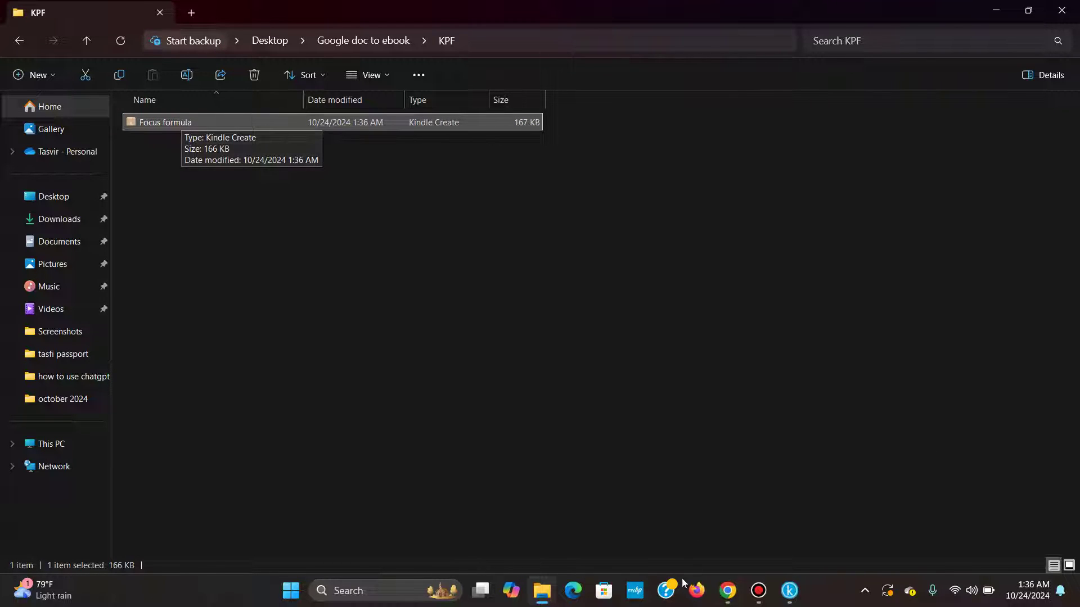
pyautogui.click(728, 591)
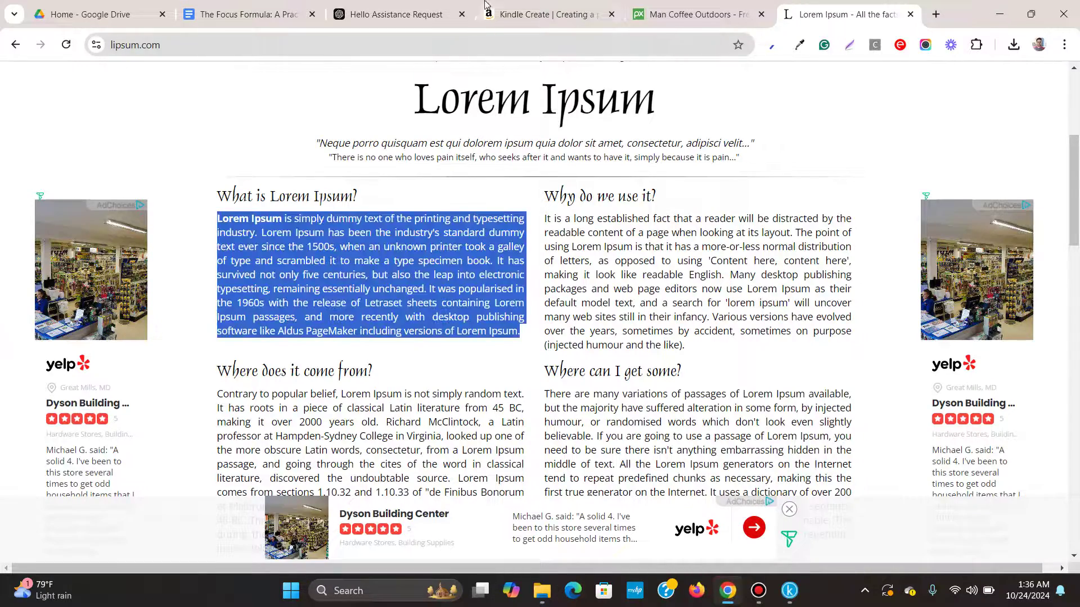
# Return to Kindle Create and scroll up to the Focus Formula Title Page.
pyautogui.click(789, 591)
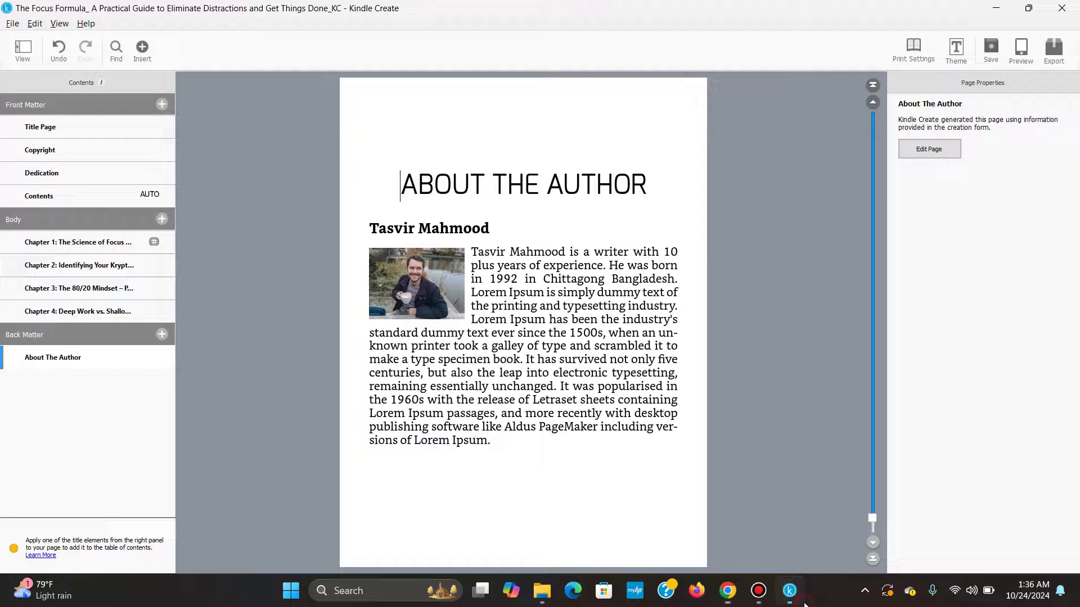
pyautogui.scroll(3, 524, 313)
pyautogui.scroll(20, 524, 313)
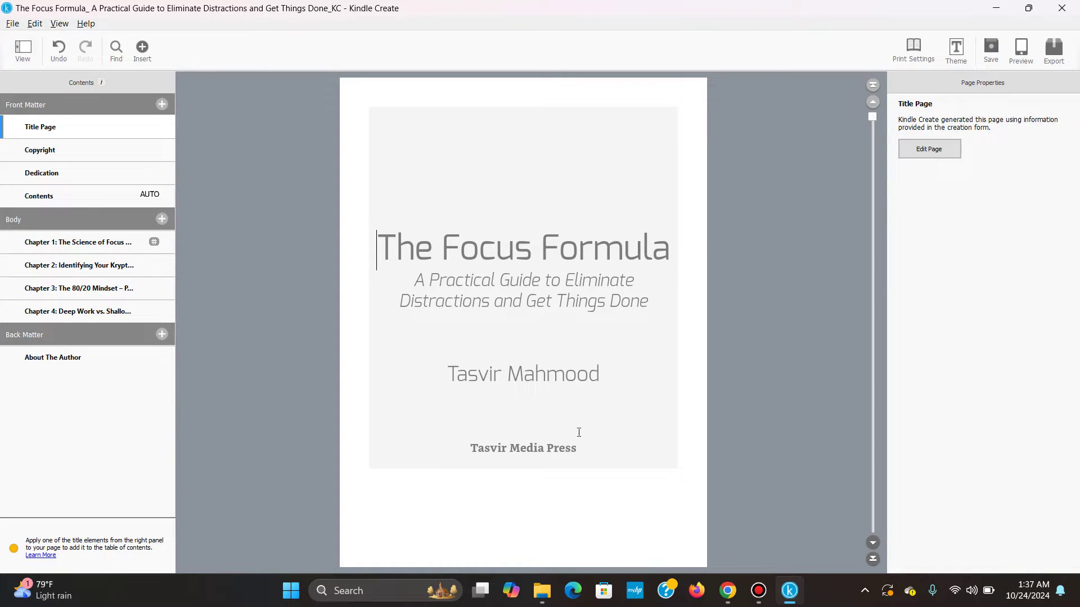
pyautogui.moveTo(769, 597)
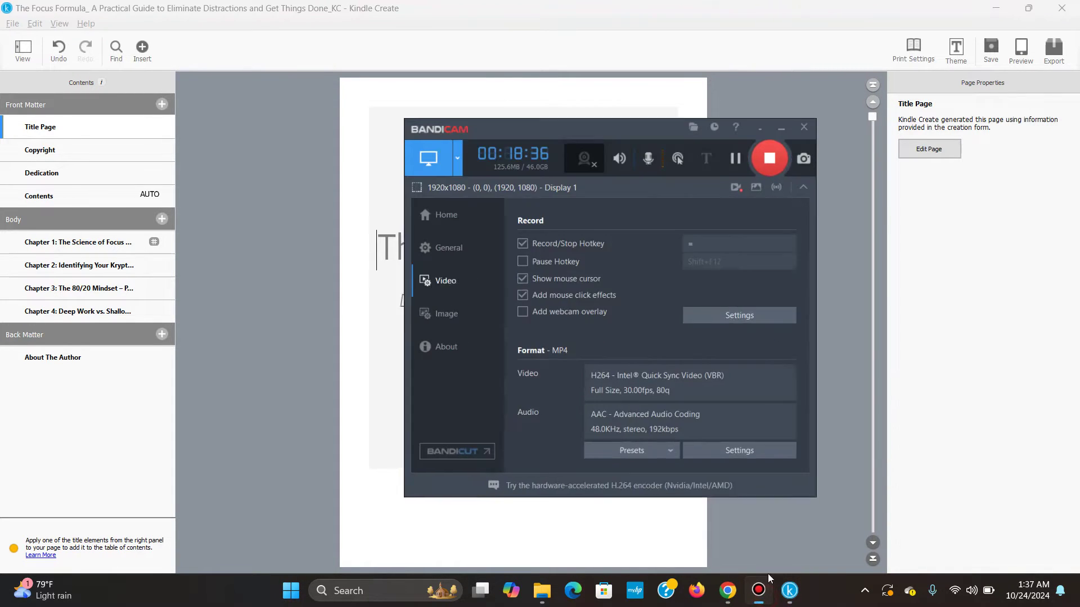